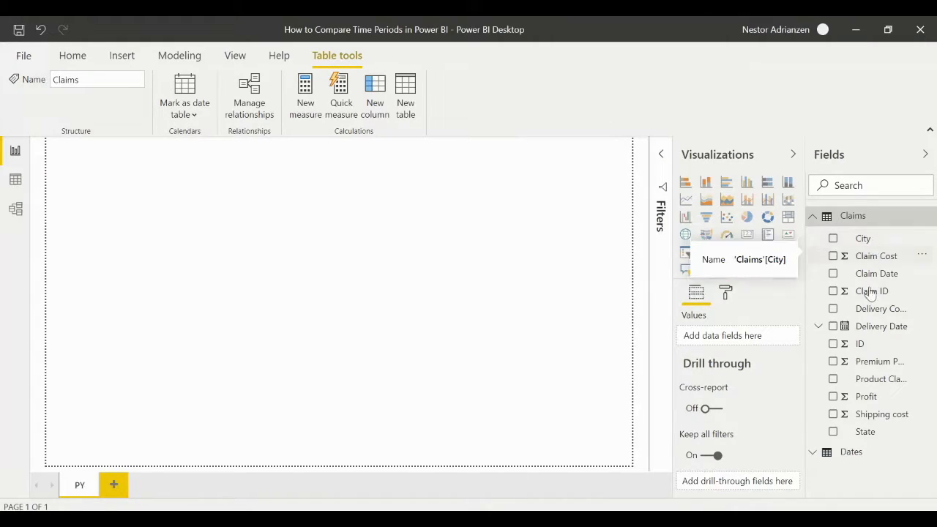
Step: Inspect the fields of the Dates table and the DAX formula that defines it
left_click(813, 218)
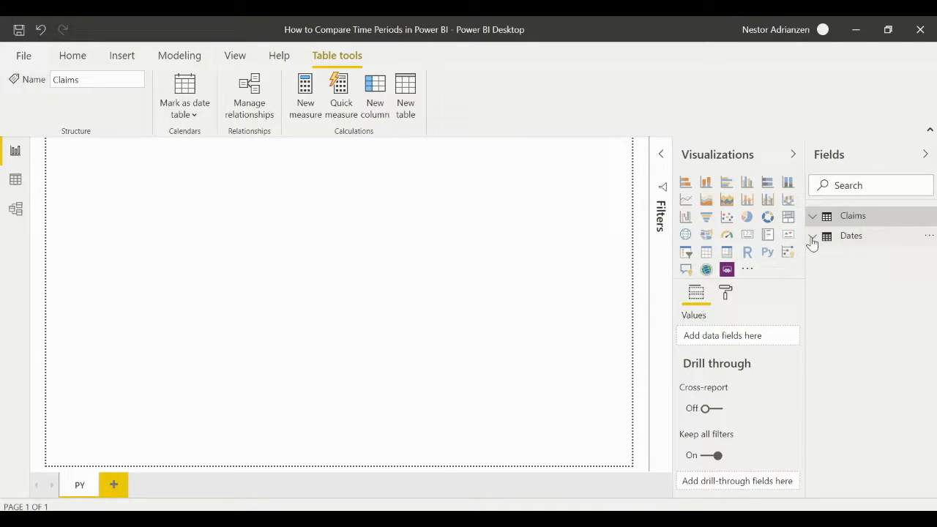
left_click(813, 239)
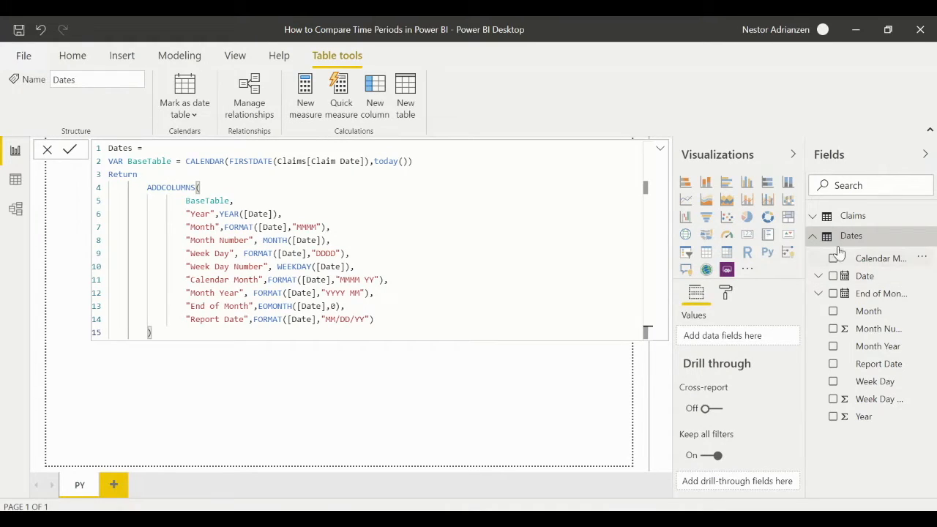
left_click(815, 239)
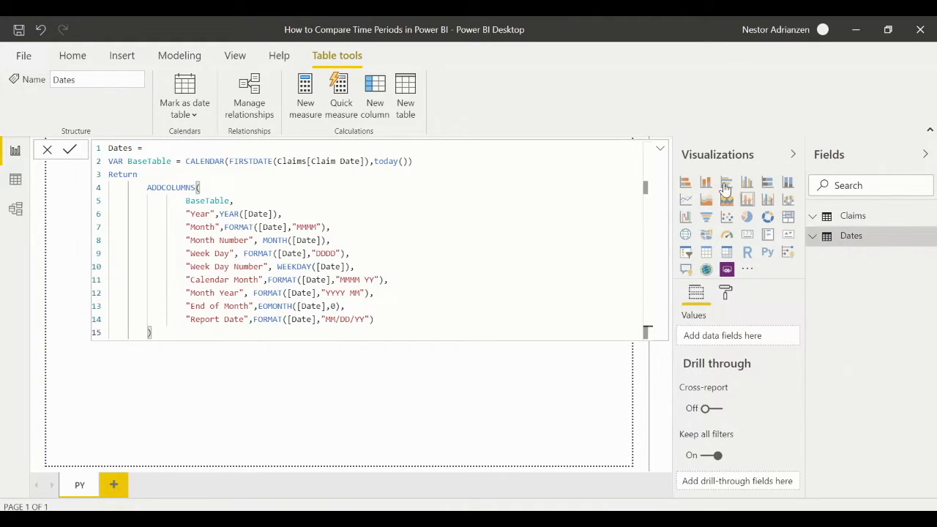
left_click(660, 148)
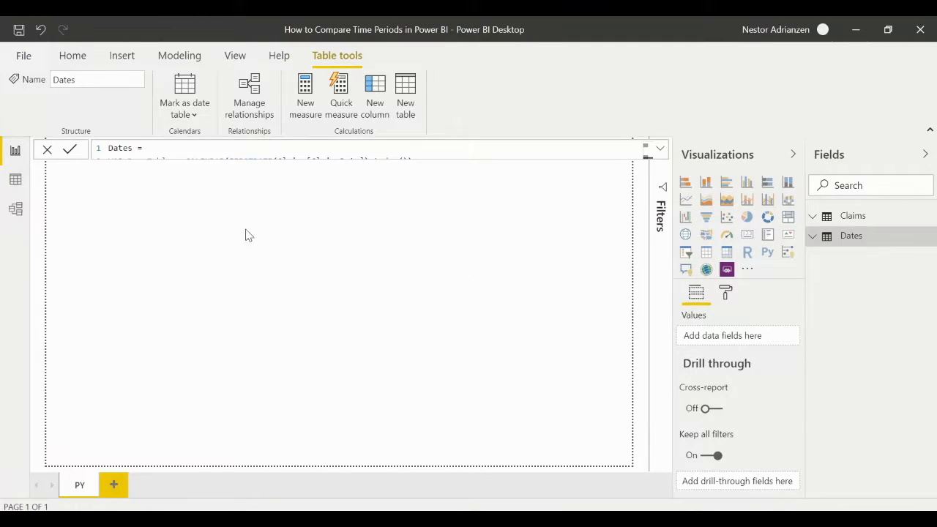
Step: Check the model relationship between the Dates table's Date and the Claims table's Claim Date, keeping it active
left_click(16, 211)
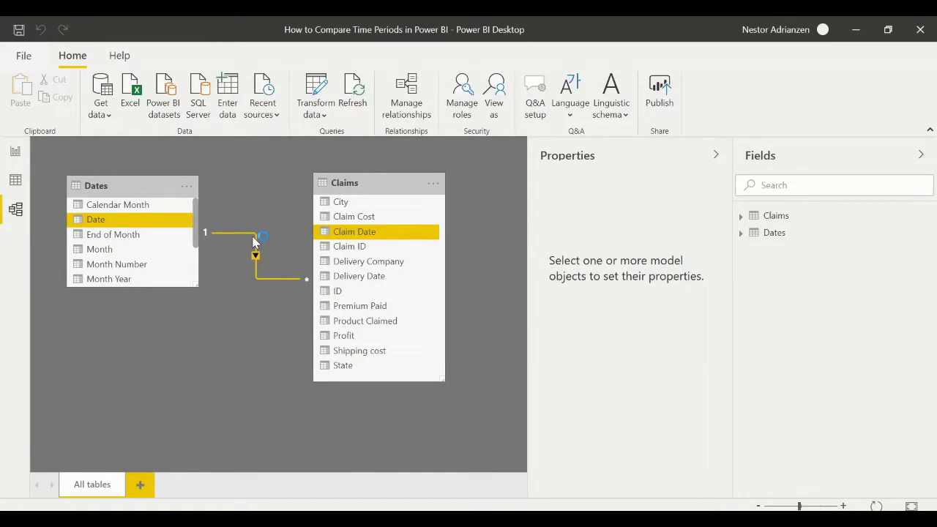
double_click(254, 242)
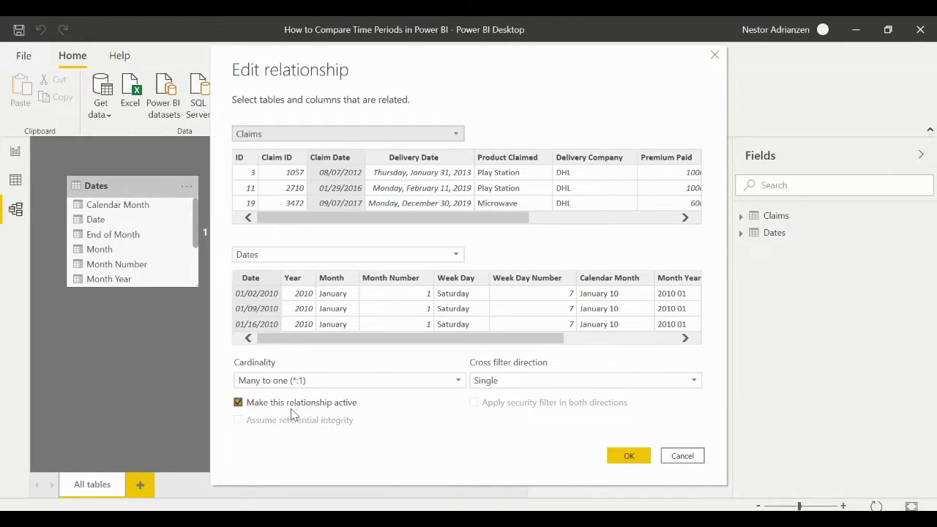
left_click(239, 404)
left_click(239, 404)
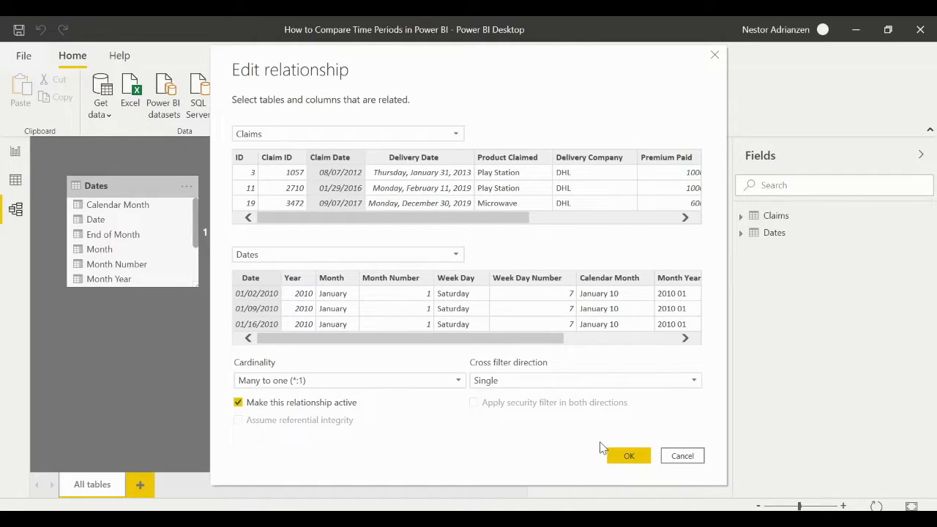
left_click(621, 456)
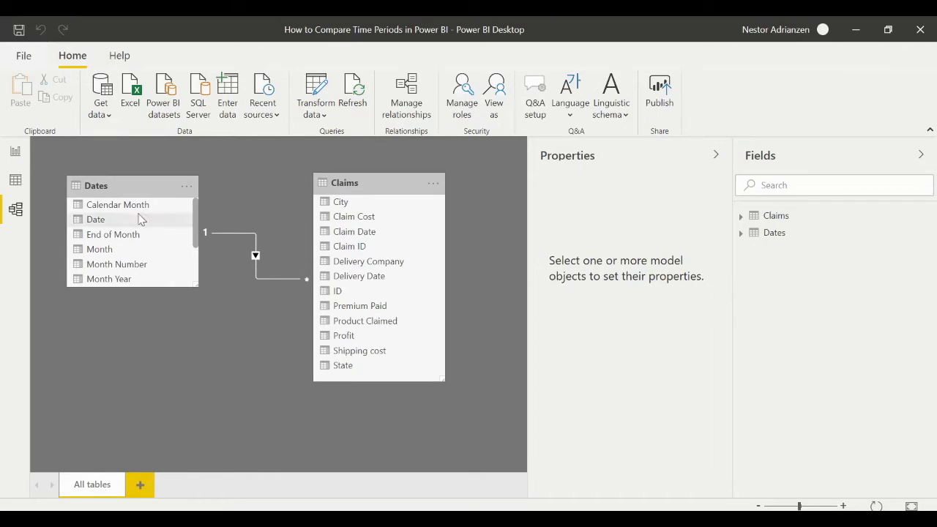
Step: Start a new measure named PY Profit in the Claims table of the report, opening its formula with CALCULATE
left_click(15, 151)
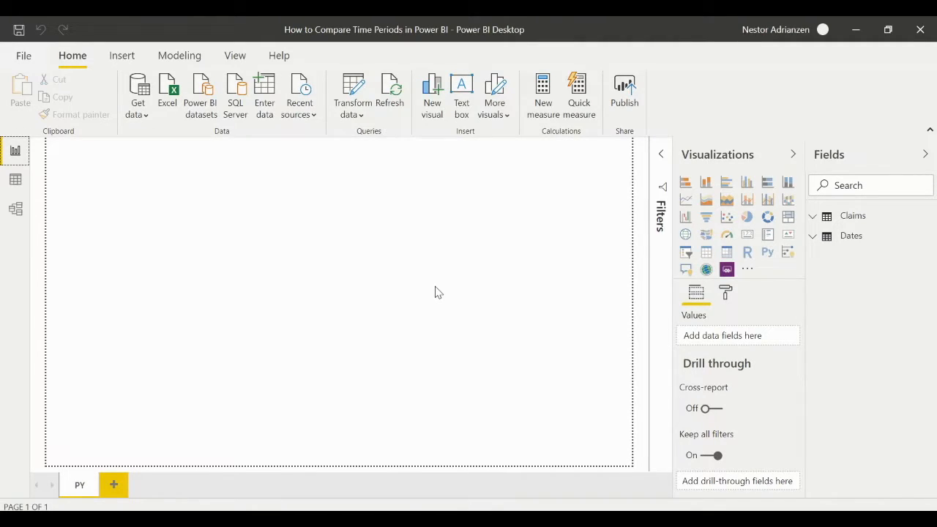
left_click(813, 218)
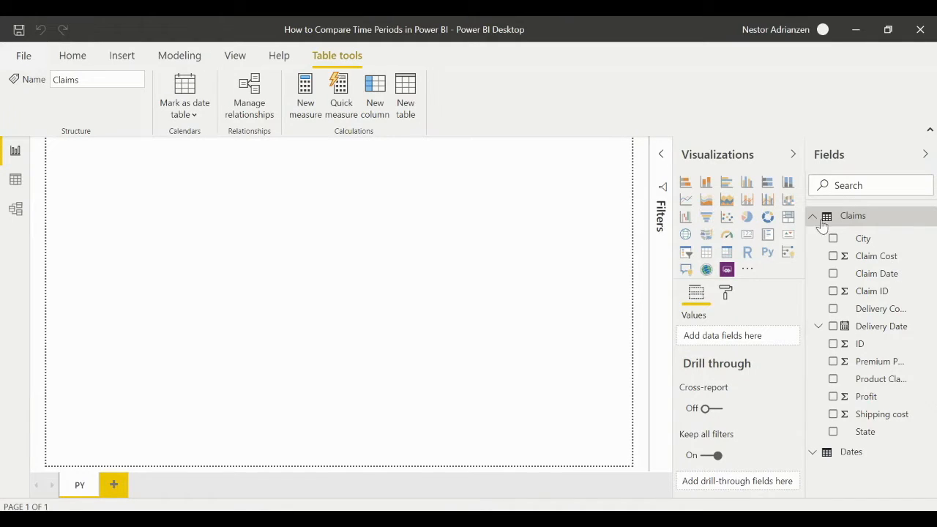
right_click(866, 218)
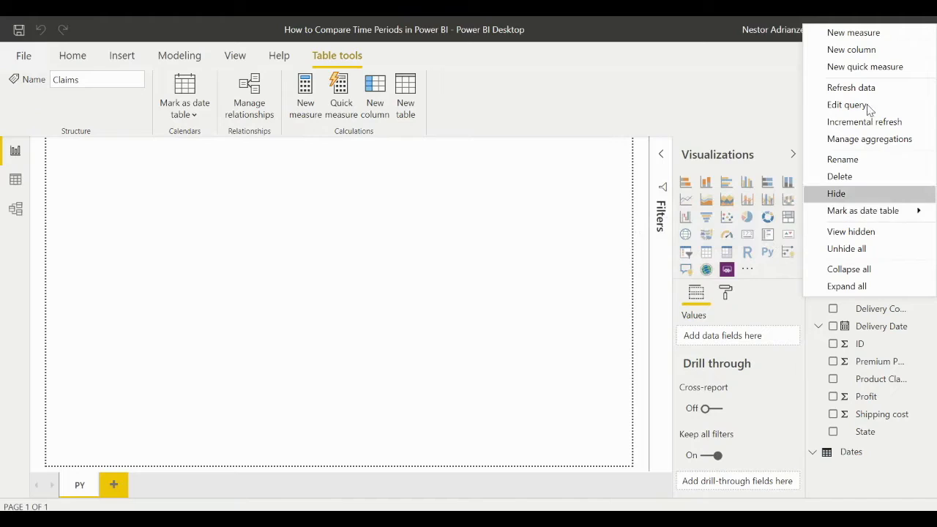
key("Escape")
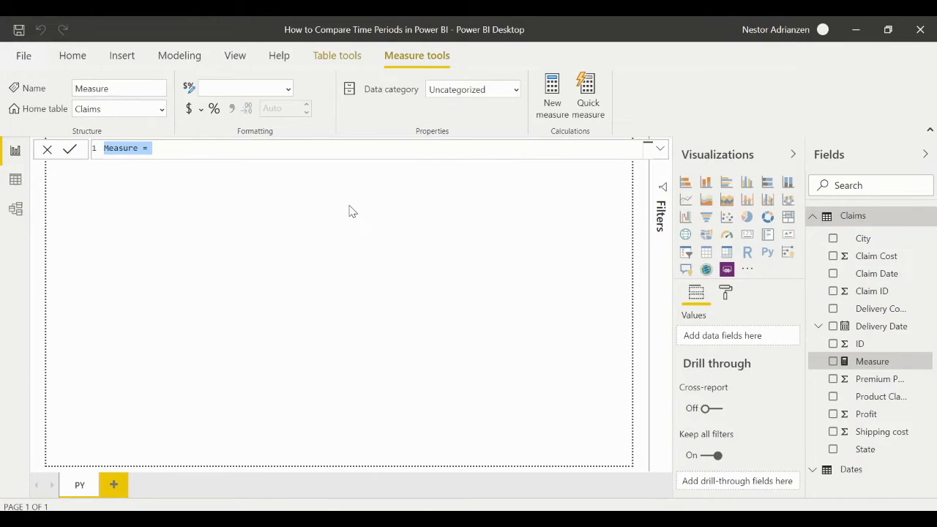
type("P")
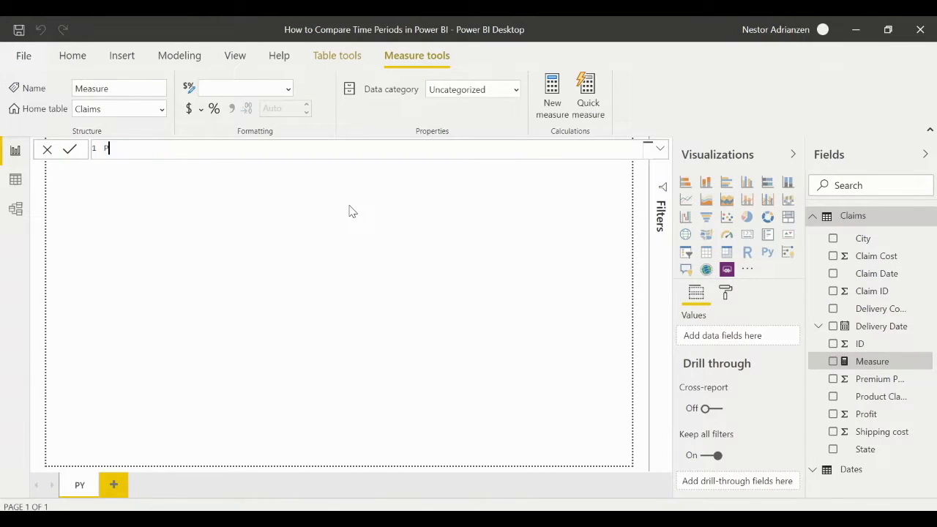
type("Y Profit = CA")
key("Tab")
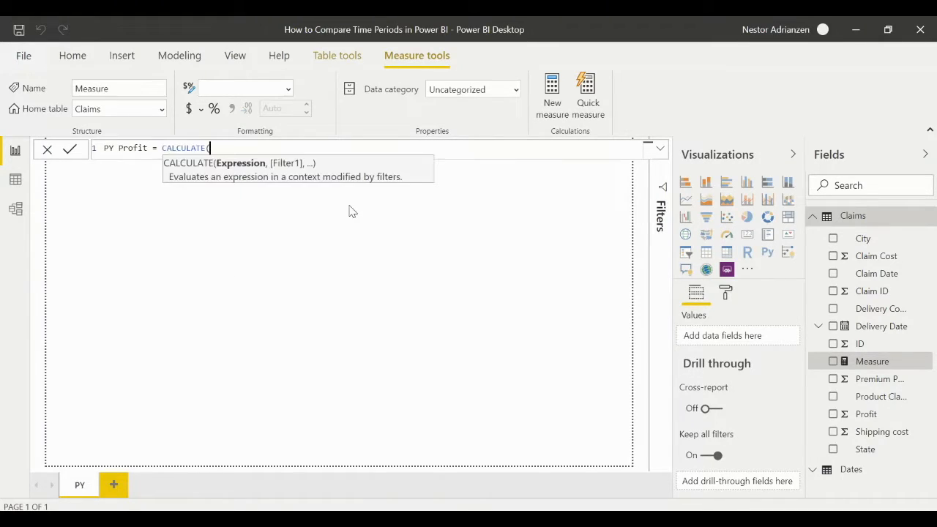
Step: Enter SUM(Claims[Profit]) as the CALCULATE expression on its own indented second line
key("shift+Return")
key("Tab")
key("Tab")
key("Tab")
key("Tab")
key("BackSpace")
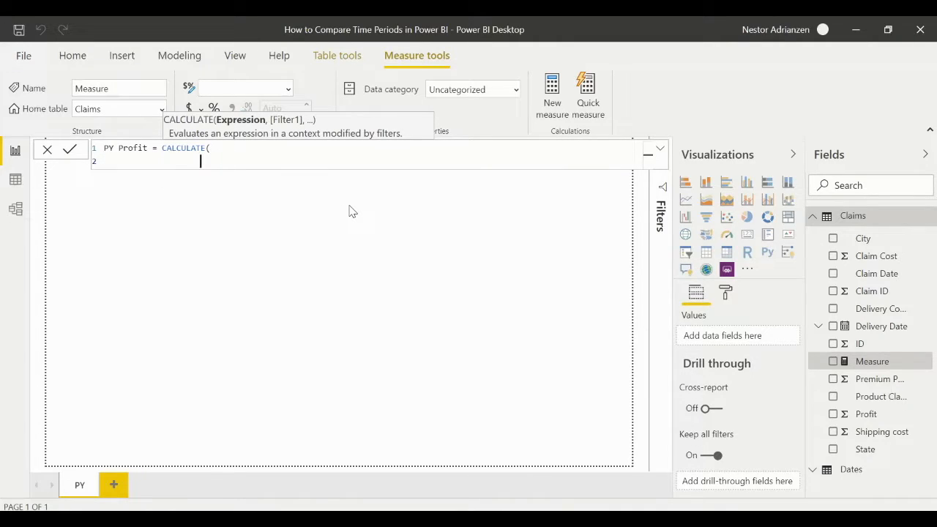
type("SUM(")
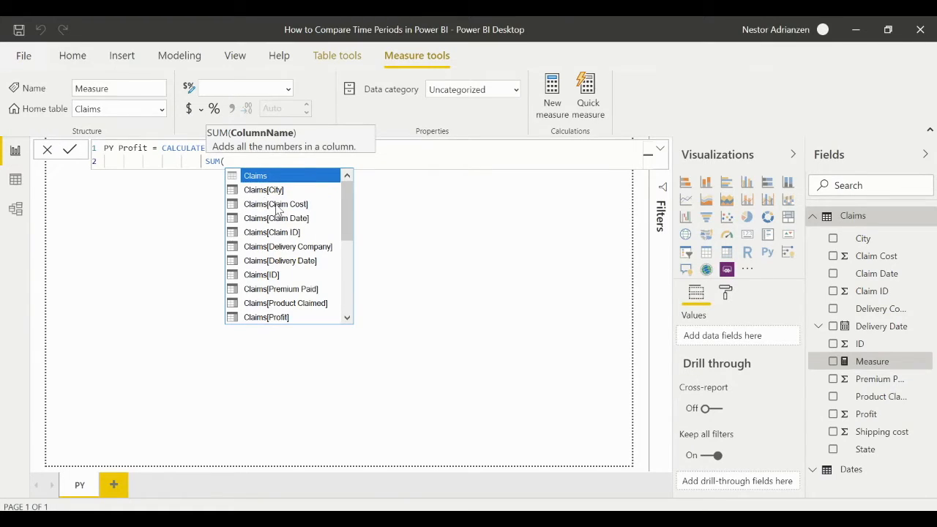
left_click_drag(347, 222, 345, 249)
double_click(274, 248)
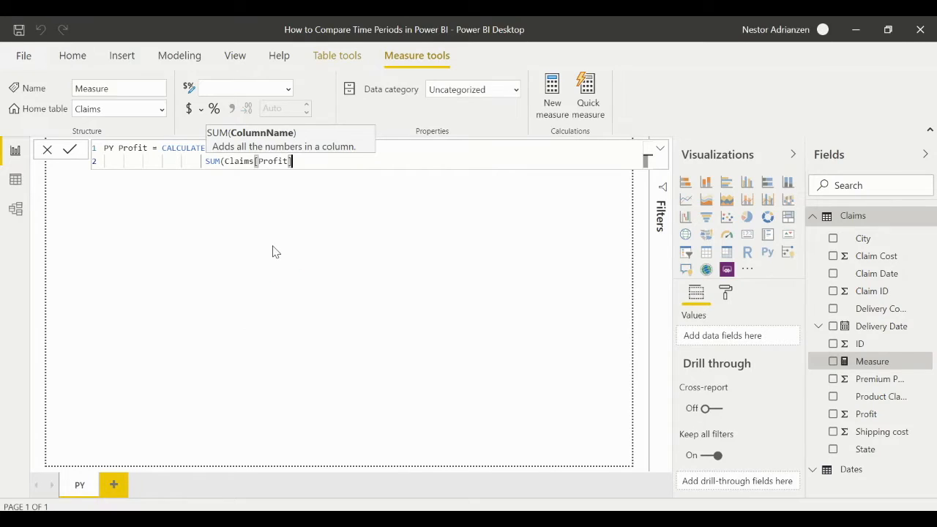
type("),")
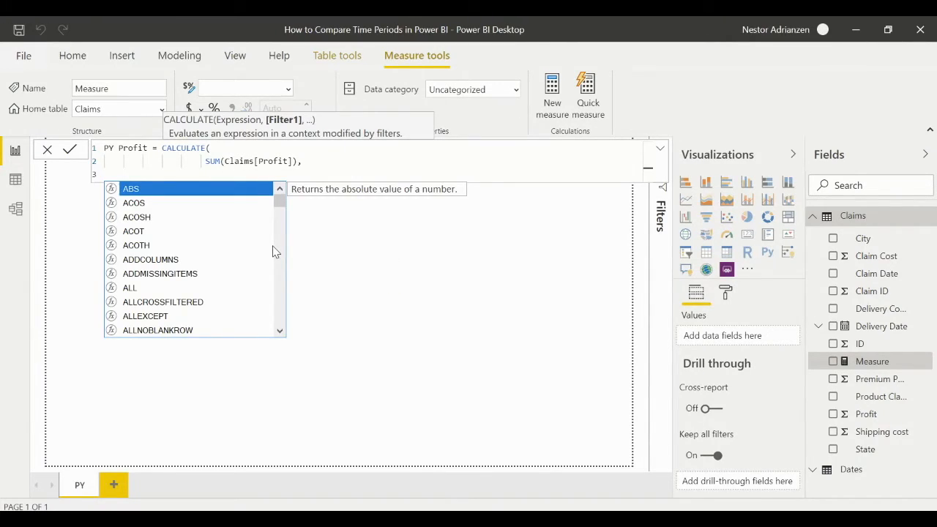
Step: Begin the measure's filter argument on a new line with DATEADD over the Dates[Date] column
key("shift+Return")
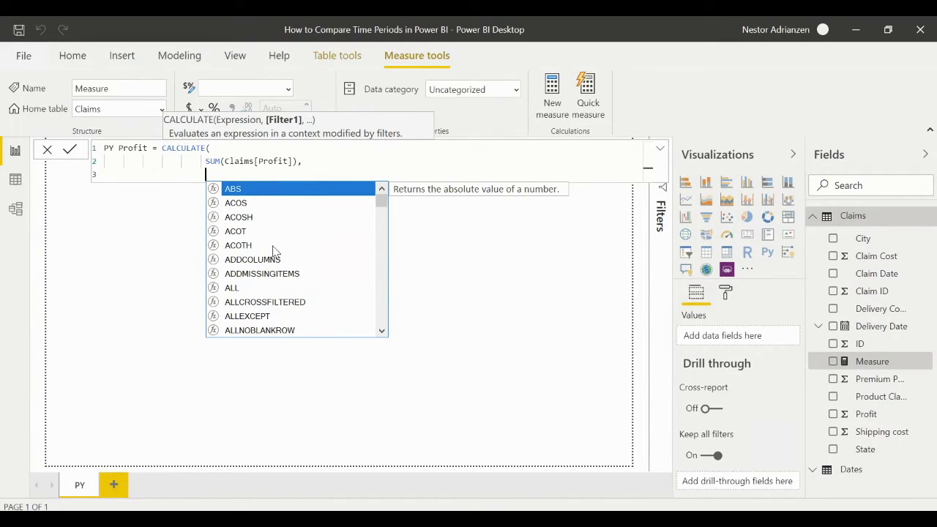
type("date")
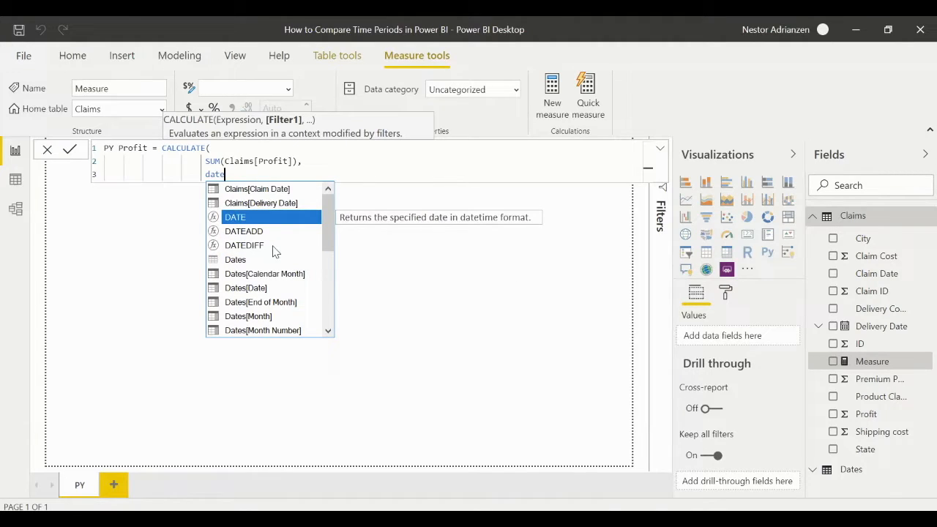
key("Down")
key("Tab")
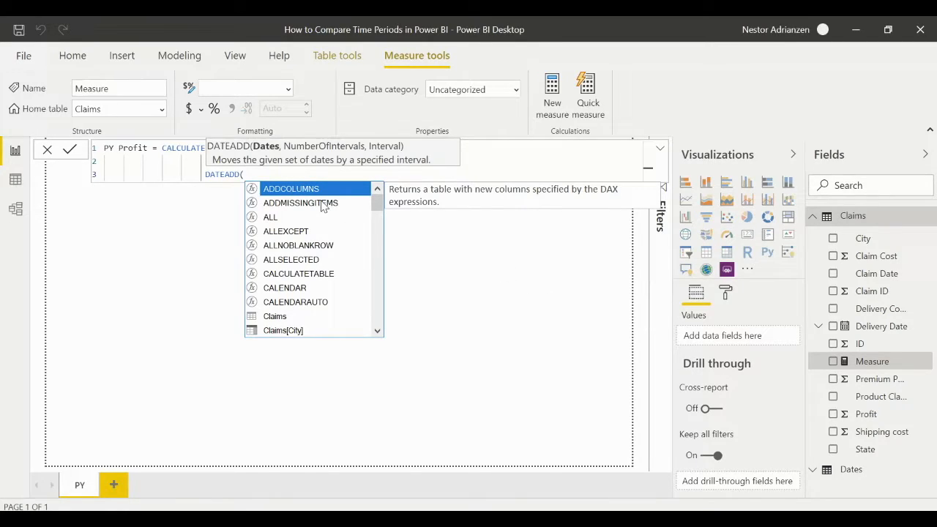
type("date")
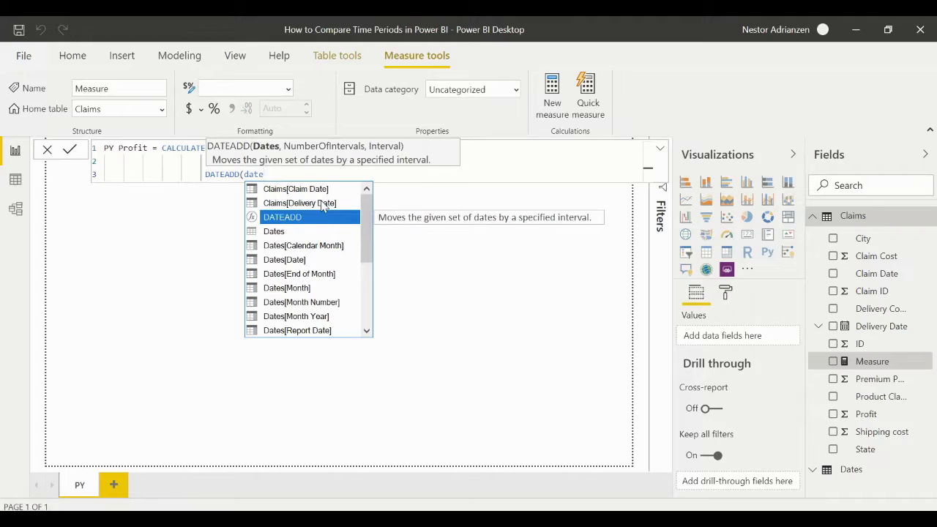
left_click(285, 265)
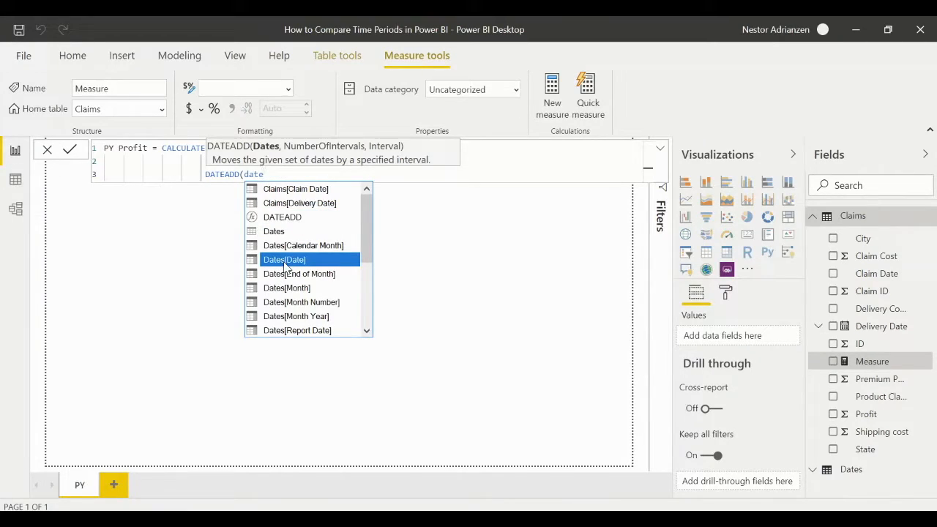
double_click(285, 262)
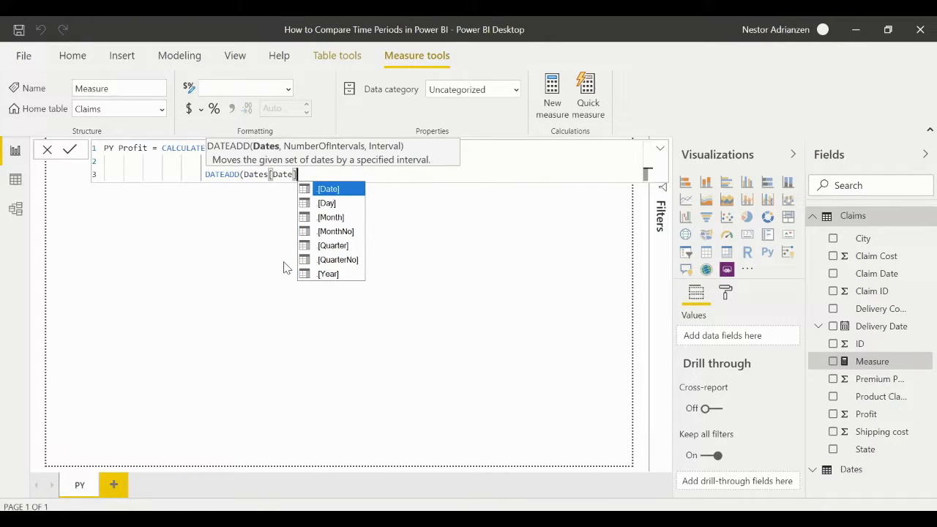
Step: Complete DATEADD with -1 and the YEAR interval, close the CALCULATE formula, and commit the PY Profit measure
type(",")
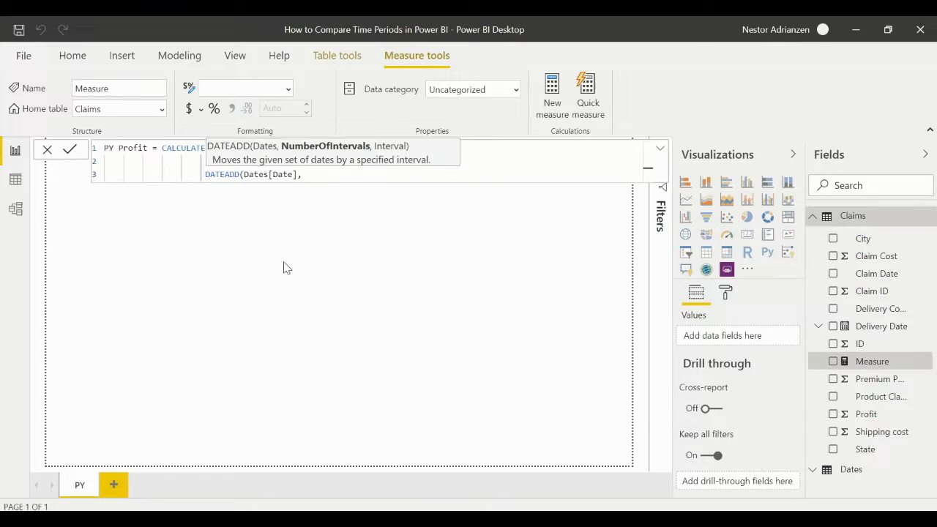
type("-1,")
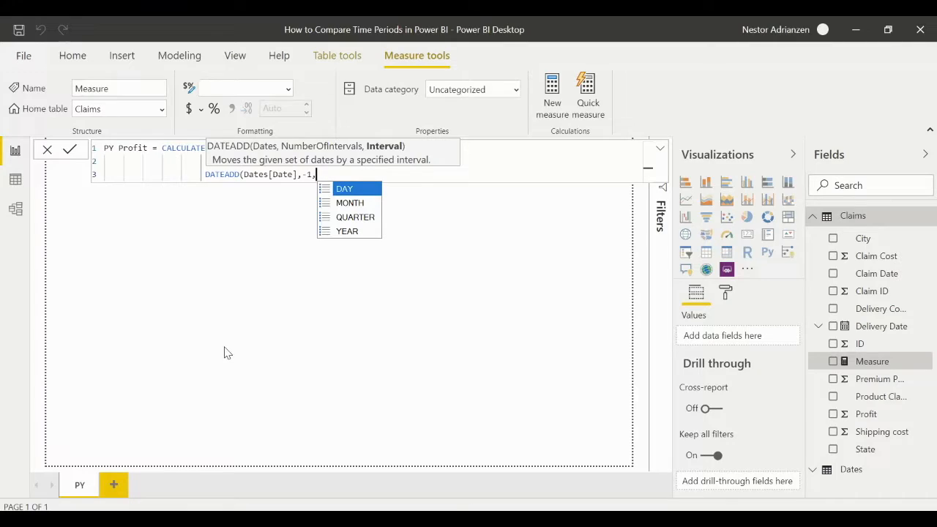
left_click(357, 233)
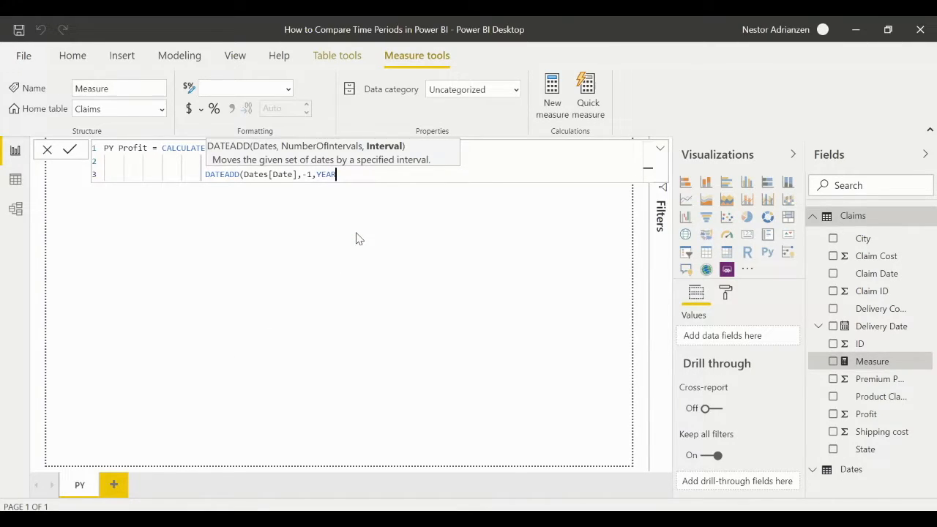
type(")")
key("shift+Return")
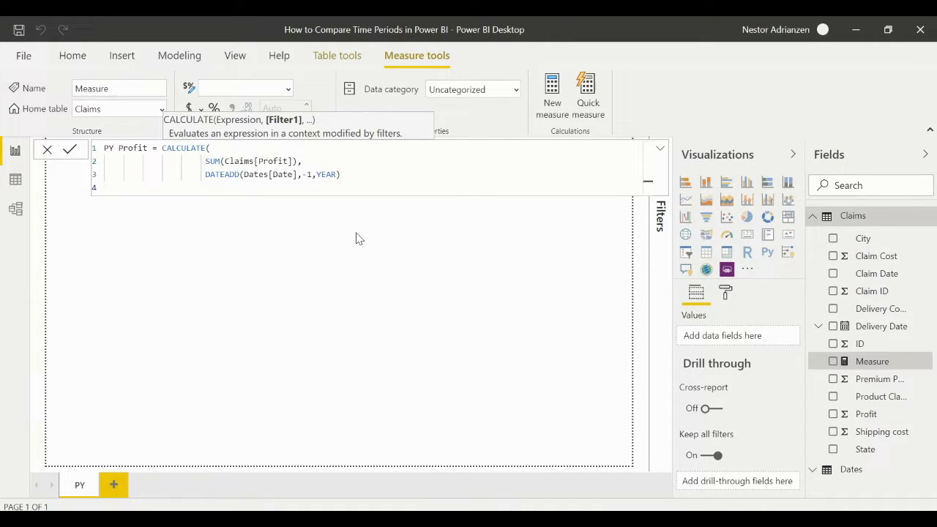
type(")")
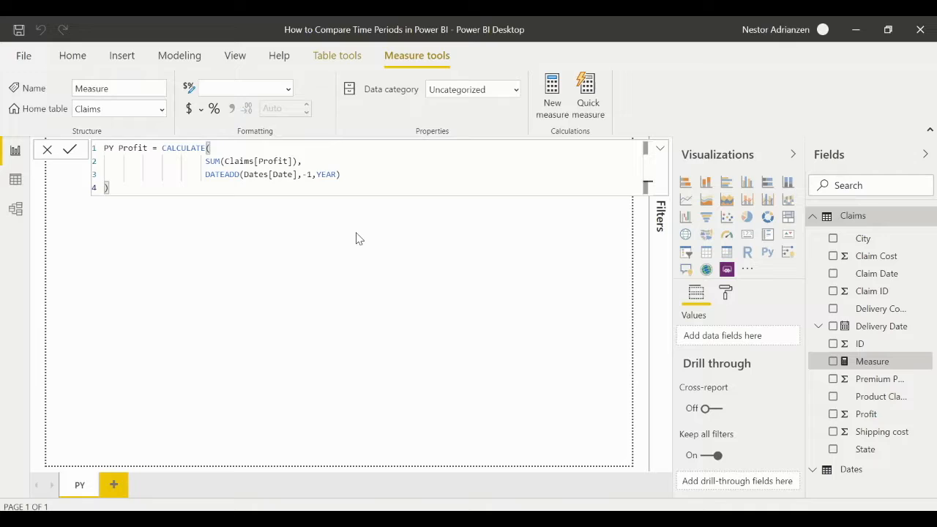
left_click(70, 151)
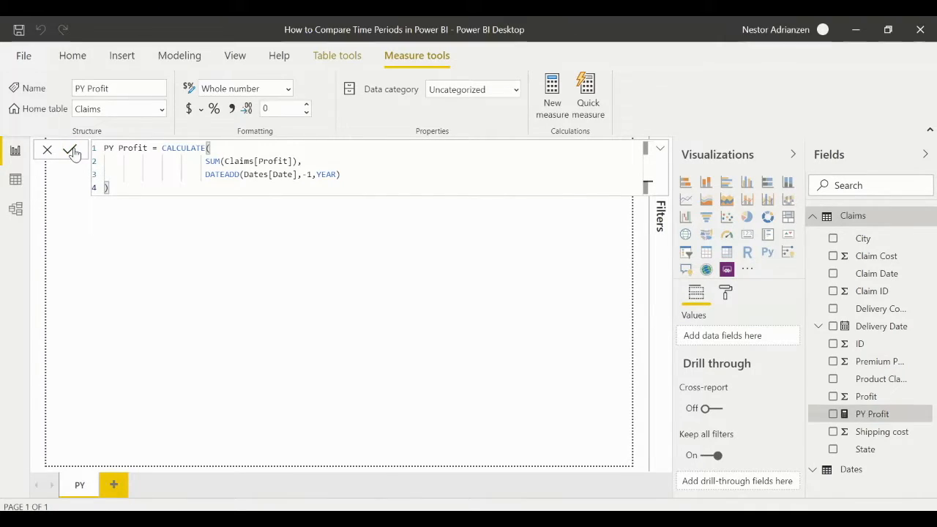
left_click(663, 151)
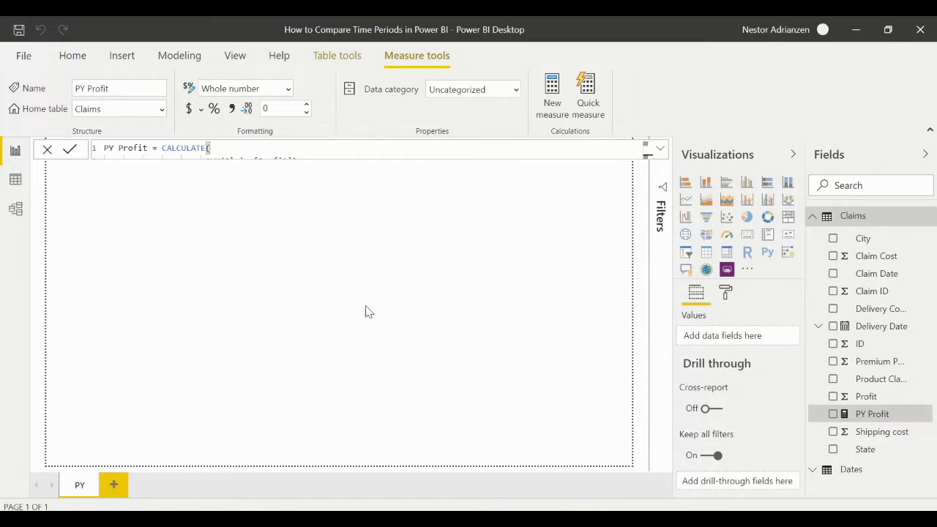
Step: Create a clustered column chart of Profit and PY Profit, enlarged to the page's full height and about half its width
left_click(833, 398)
left_click_drag(164, 164, 153, 369)
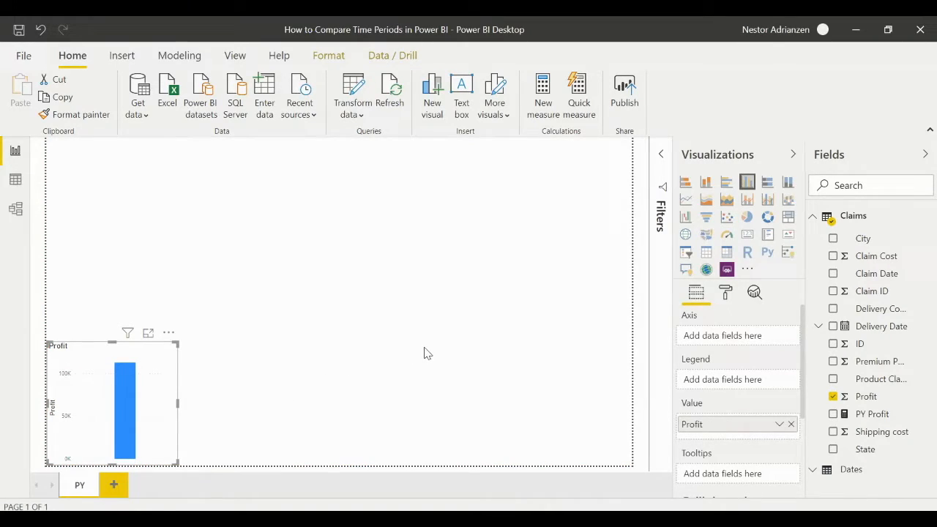
left_click(834, 414)
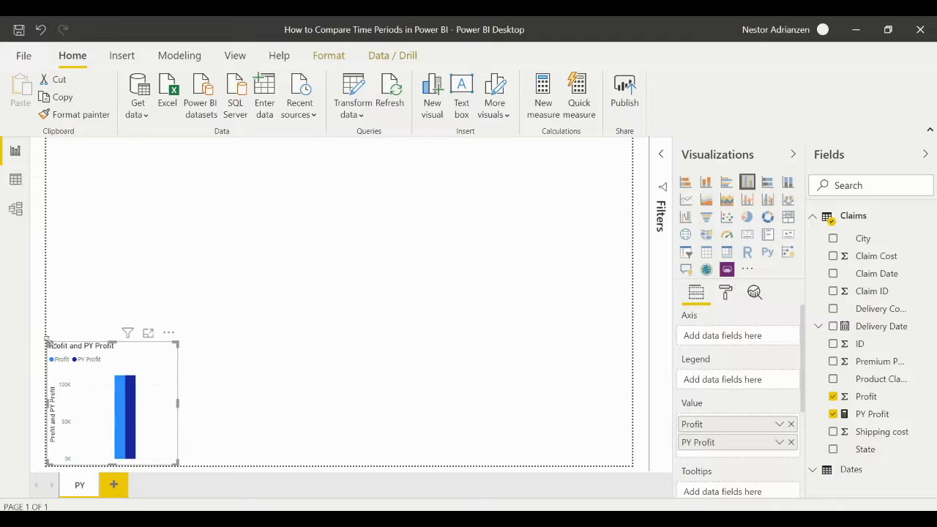
left_click_drag(46, 341, 18, 144)
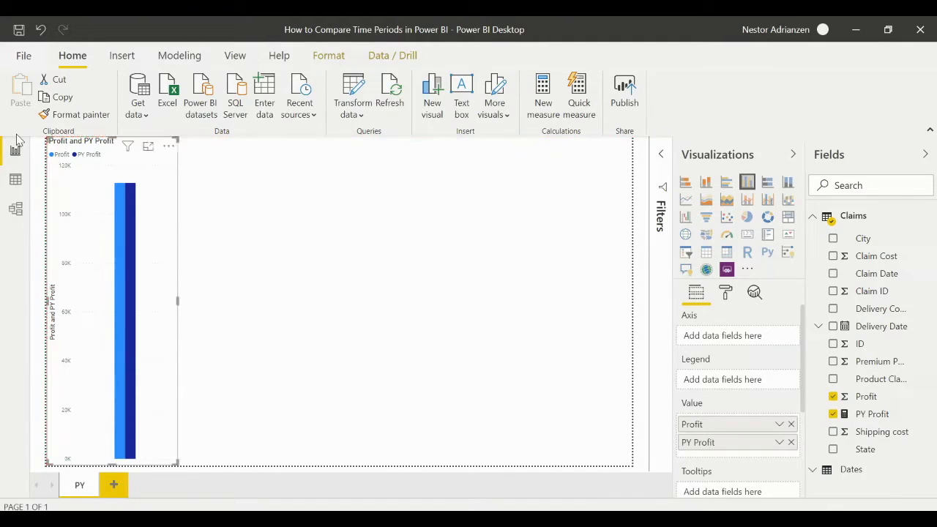
left_click_drag(178, 300, 339, 307)
mouse_move(189, 245)
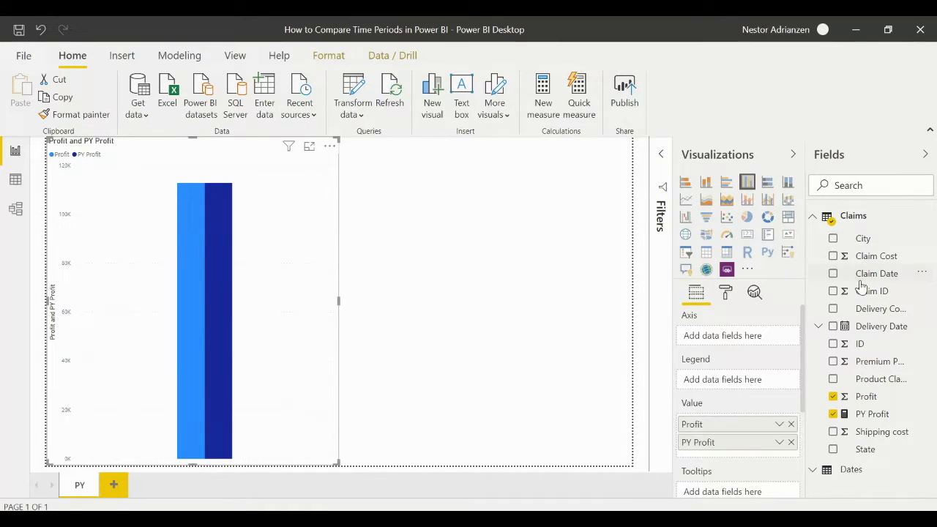
Step: Add the Date field from the Dates table to the axis of the Profit and PY Profit chart
left_click(813, 216)
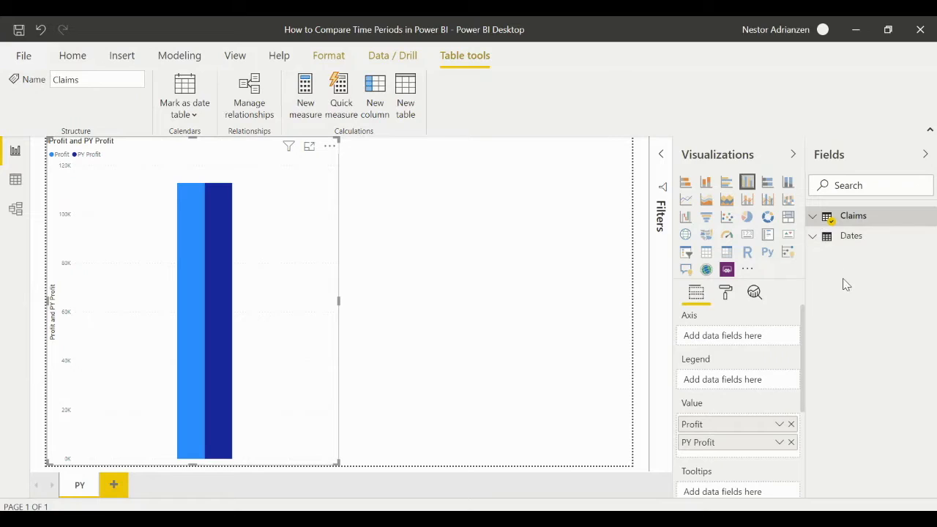
left_click(814, 237)
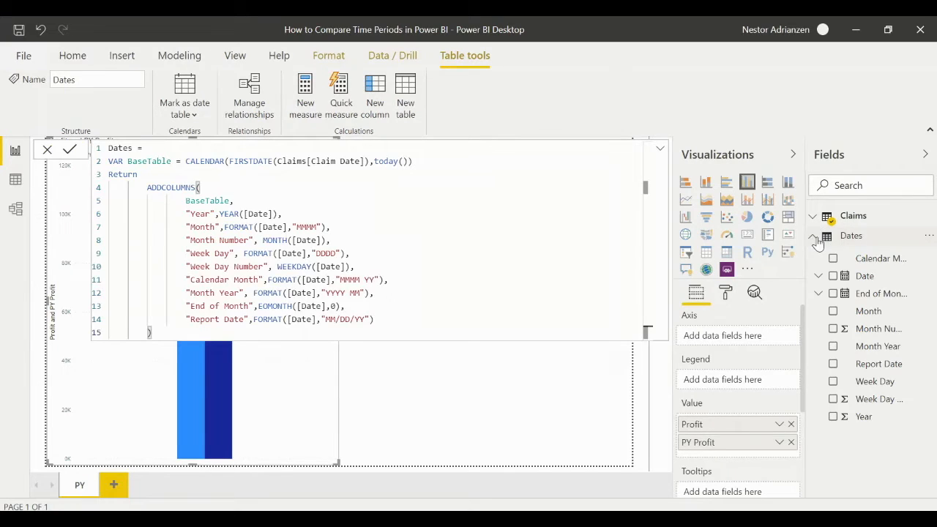
left_click(660, 150)
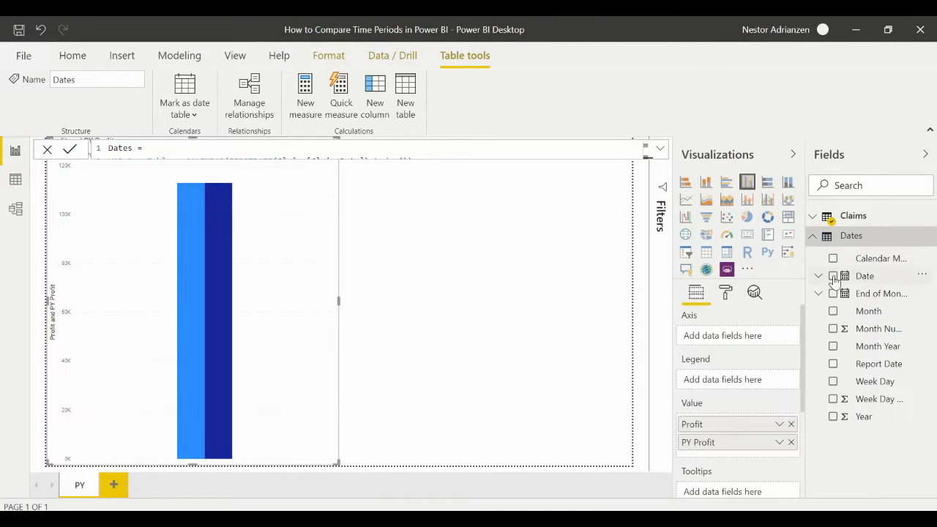
left_click(833, 277)
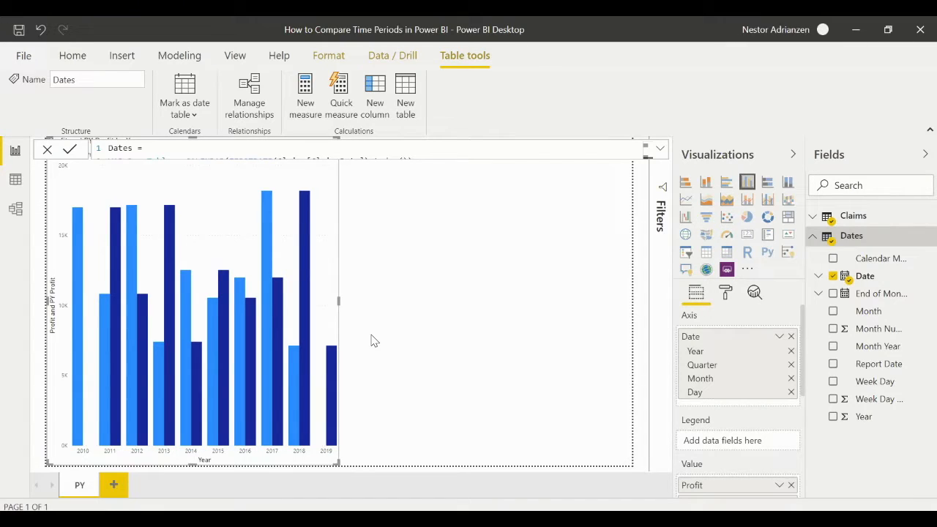
Step: Remove Day, Month and Quarter from the chart's axis date hierarchy, keeping only Year
scroll(741, 432, "down", 1)
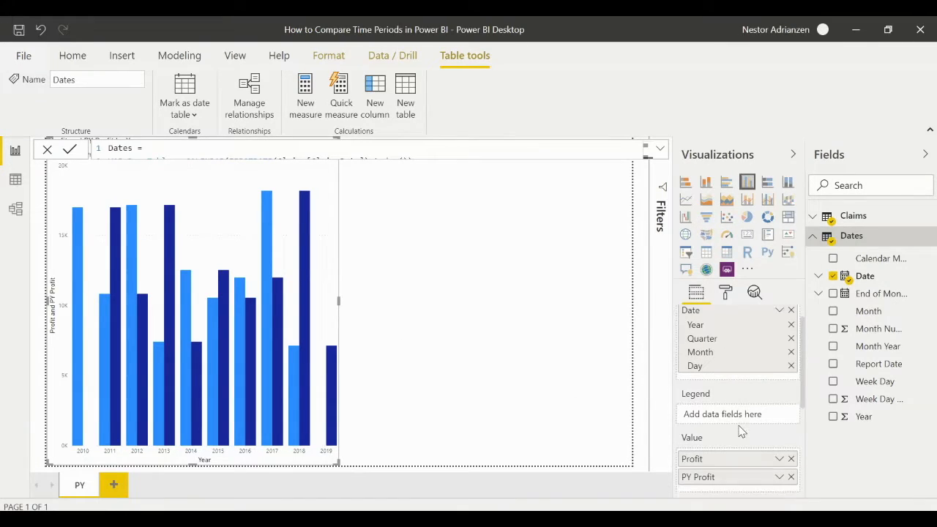
scroll(741, 432, "down", 1)
scroll(741, 432, "up", 2)
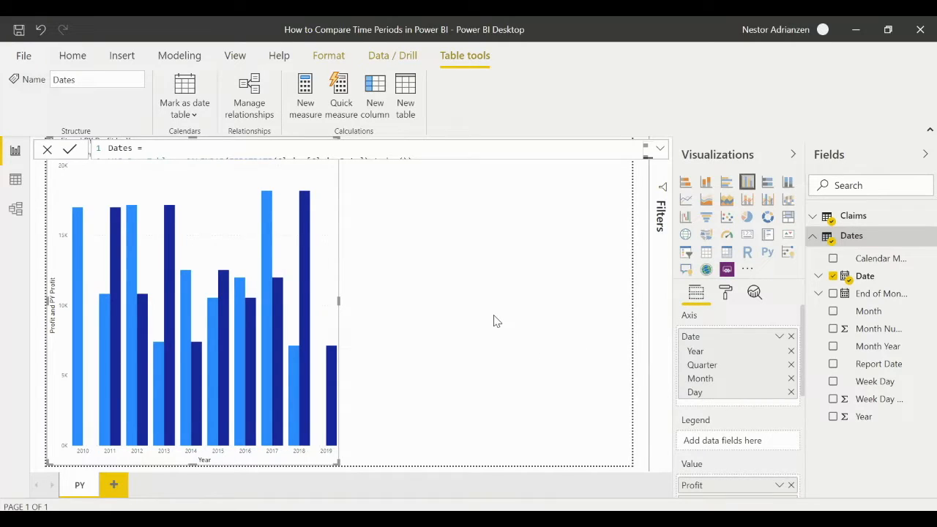
left_click(791, 393)
left_click(791, 380)
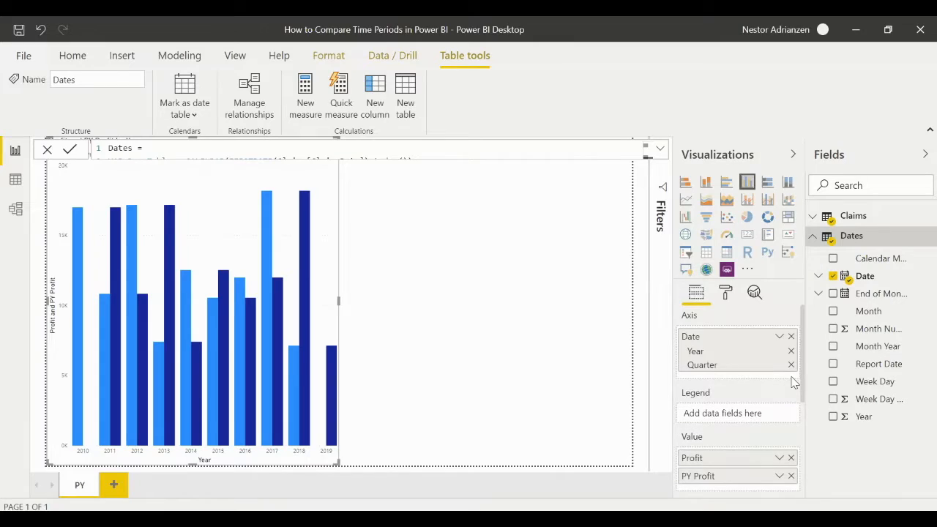
left_click(791, 366)
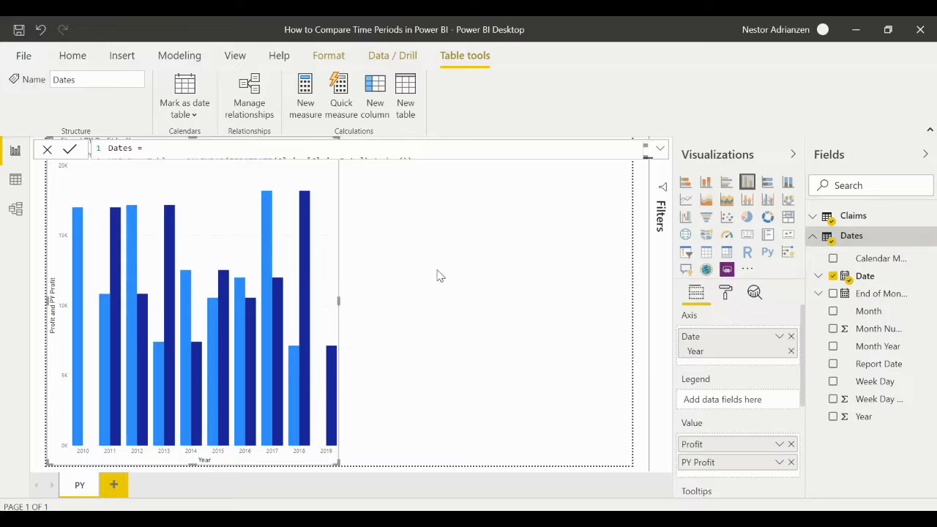
Step: Turn on data labels for the Profit and PY Profit column chart
left_click(727, 293)
scroll(707, 396, "down", 2)
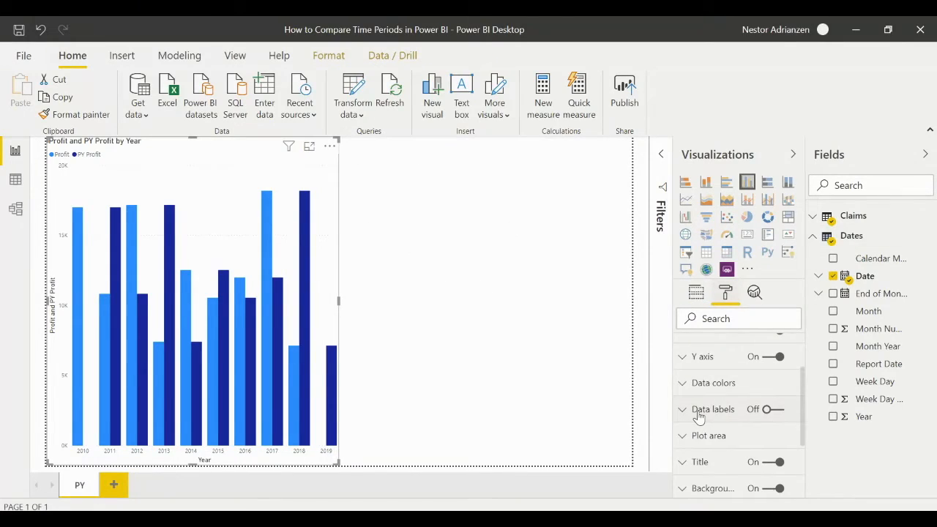
left_click(767, 413)
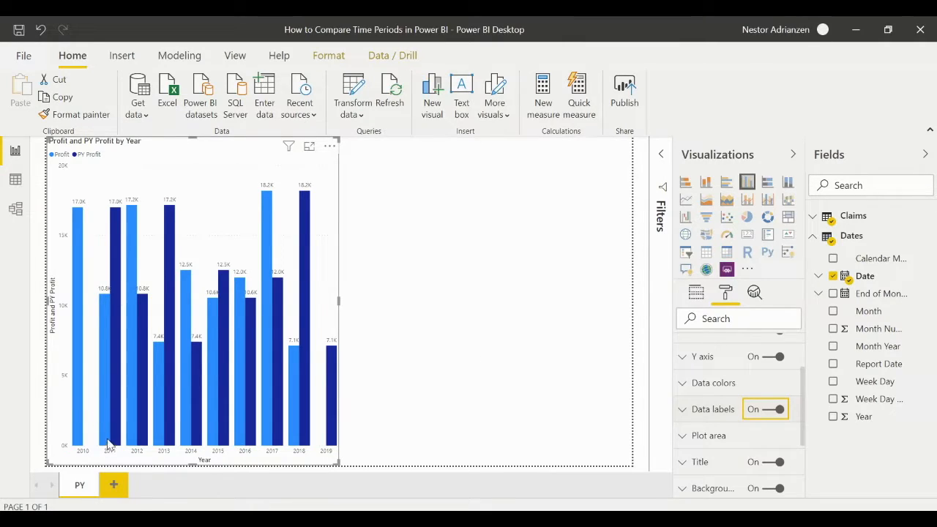
Step: Duplicate the column chart, place the copy beside the original on the empty half of the page, and convert it to a table
mouse_move(111, 346)
key("ctrl+c")
key("ctrl+v")
left_click_drag(261, 151, 552, 140)
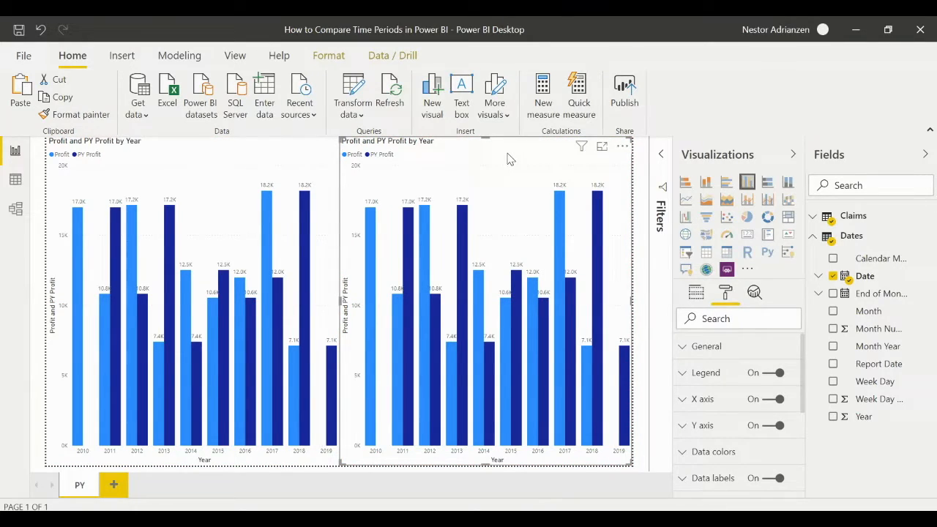
left_click(706, 252)
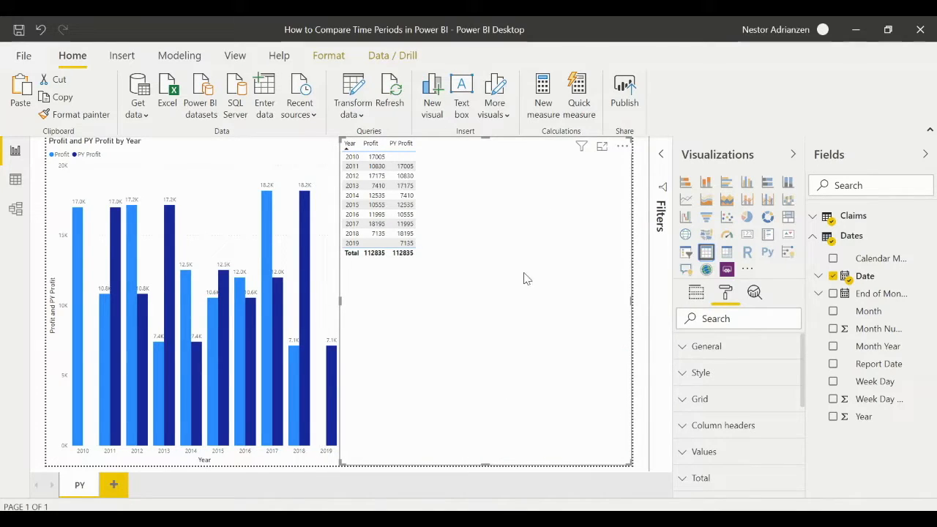
Step: Set the text size of the table's values to 12 pt
left_click(711, 452)
scroll(715, 455, "down", 5)
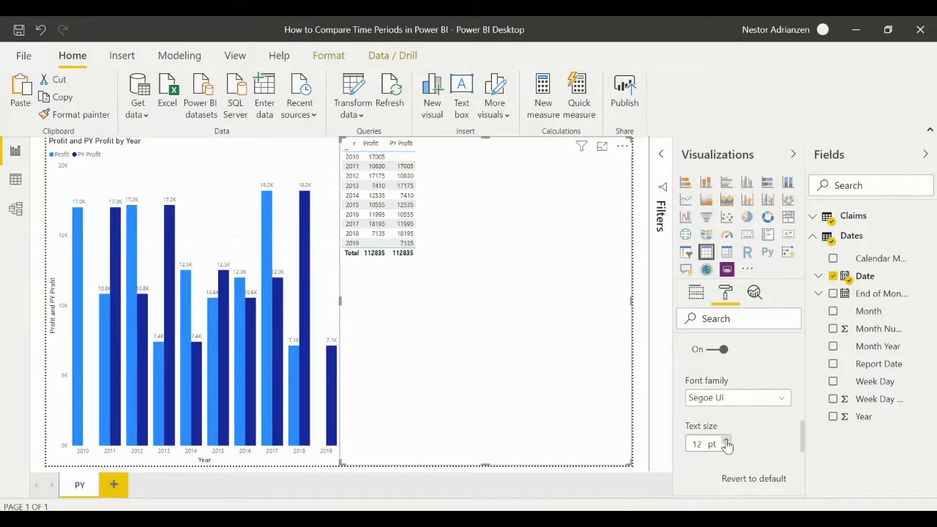
scroll(743, 410, "down", 3)
scroll(744, 410, "up", 10)
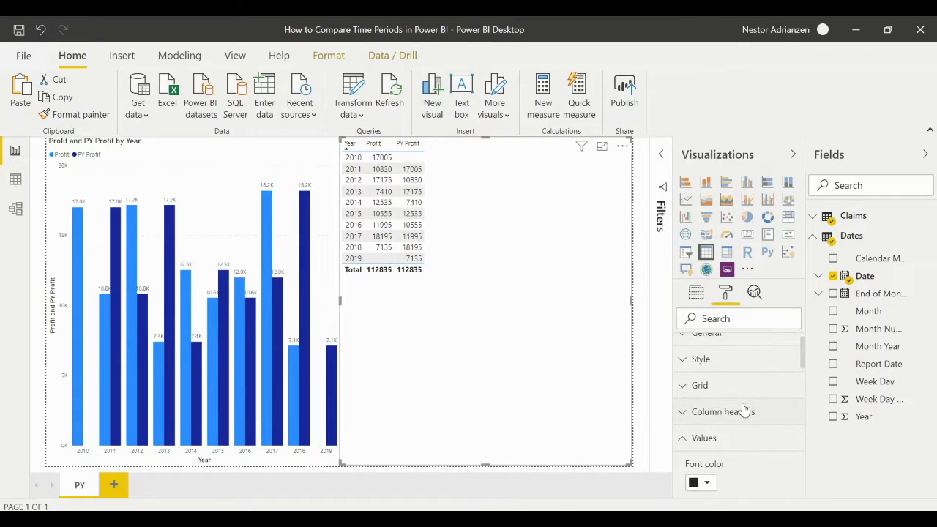
left_click(705, 439)
Step: Set the text size of the table's column headers to 12 pt
left_click(728, 413)
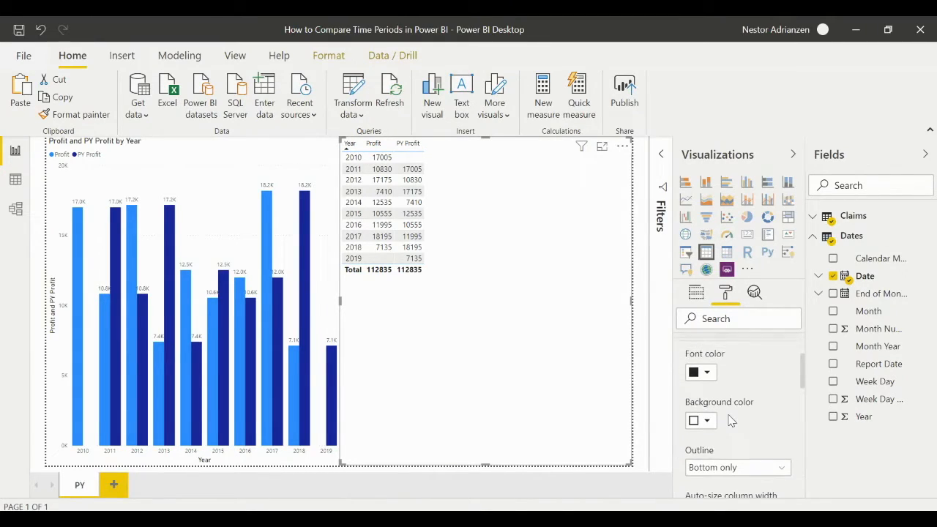
scroll(730, 421, "up", 1)
scroll(730, 420, "down", 3)
scroll(730, 421, "down", 2)
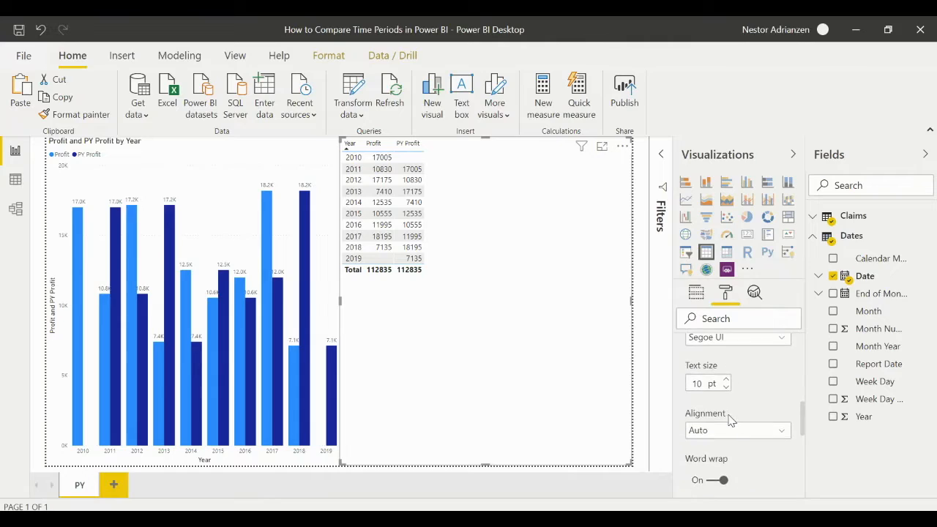
left_click(725, 378)
left_click(725, 379)
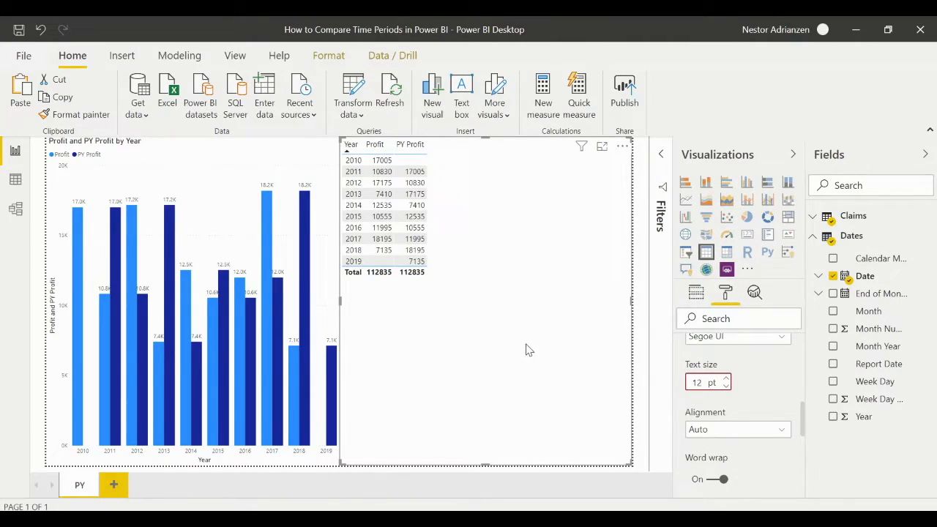
Step: Shrink the table to fit its data at the page's upper-right corner and widen the column chart up to it
left_click_drag(487, 464, 485, 282)
left_click_drag(335, 205, 536, 195)
left_click(284, 143)
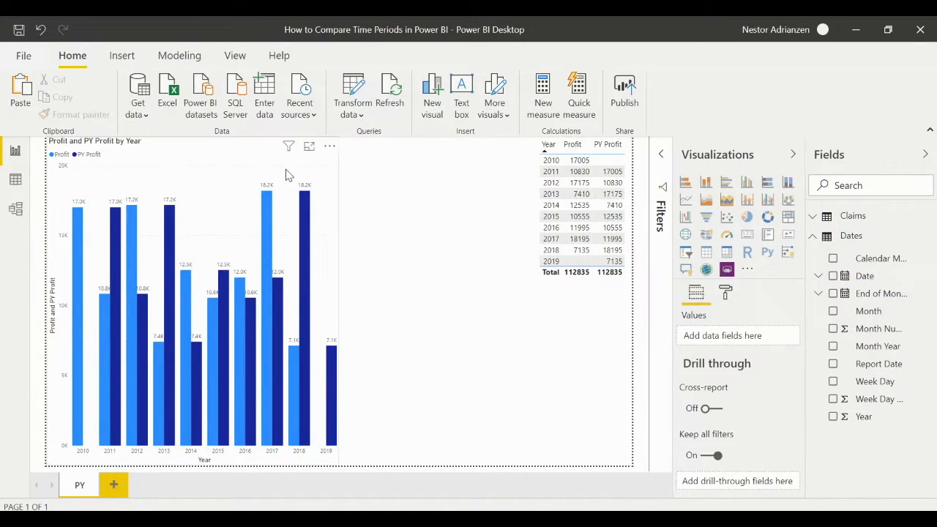
left_click(287, 175)
left_click_drag(338, 151, 523, 137)
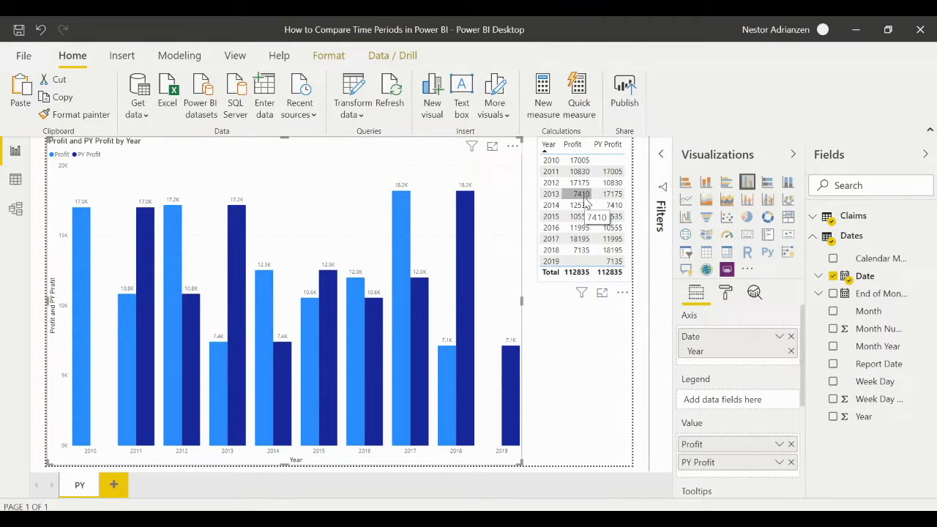
Step: Compare the 2013 and 2017 Profit and PY Profit columns in the chart with the matching values in the table
mouse_move(227, 437)
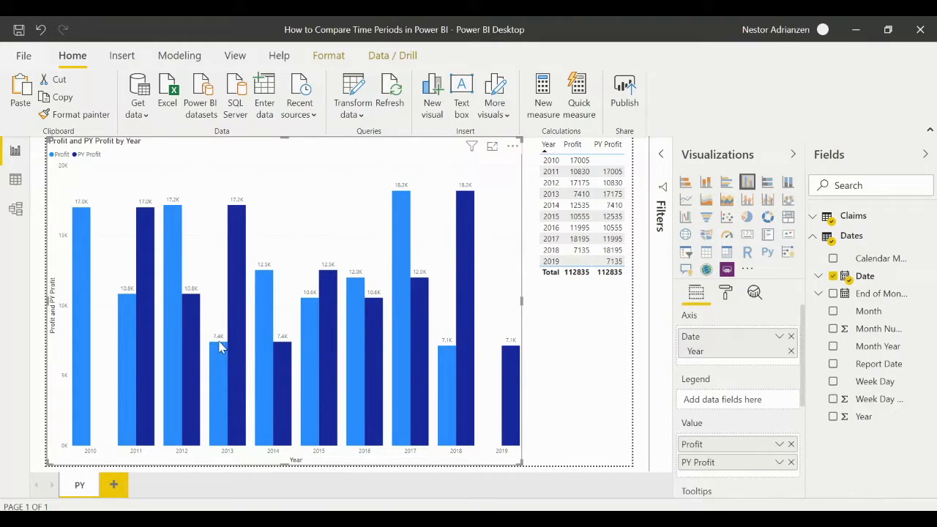
mouse_move(220, 357)
mouse_move(234, 223)
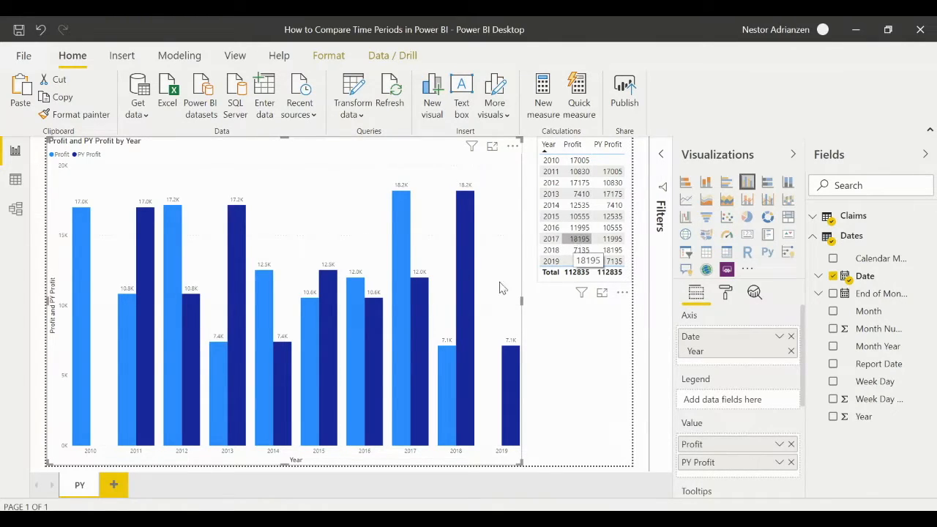
mouse_move(400, 317)
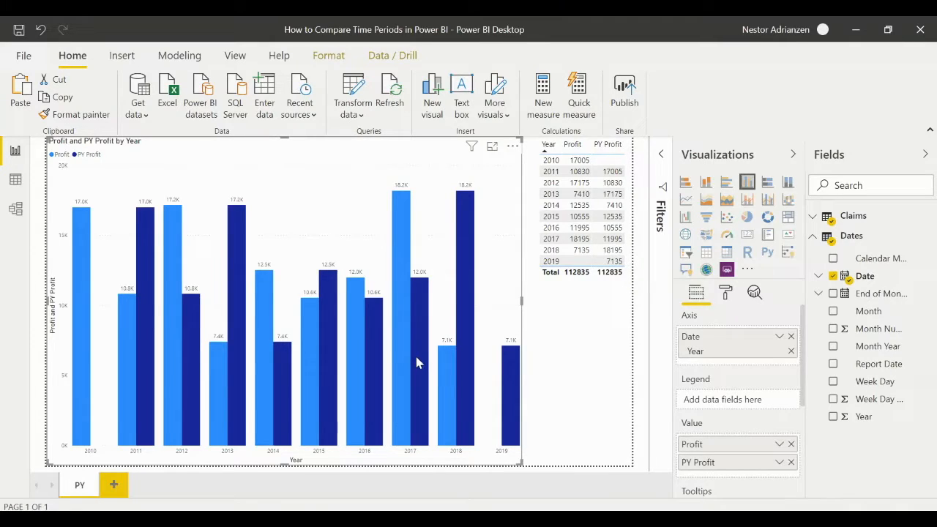
mouse_move(419, 363)
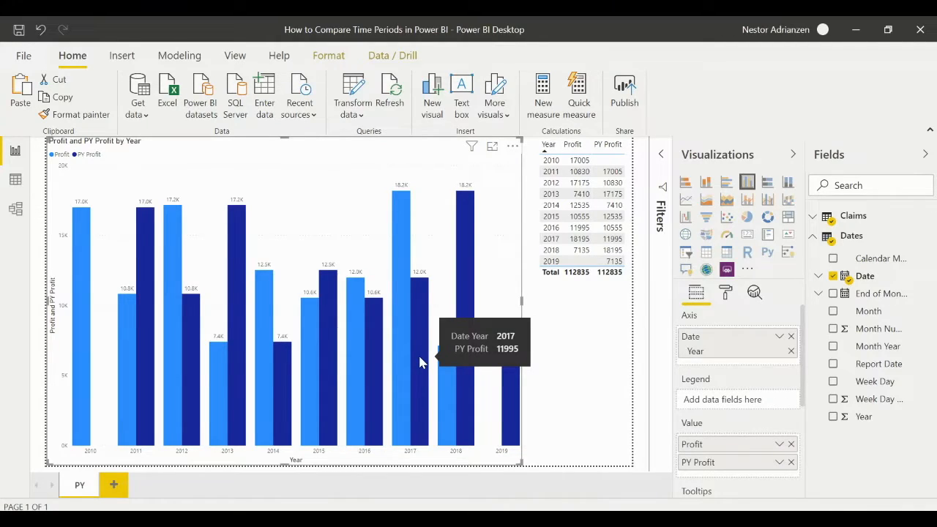
Step: Try the profit chart as a line, clustered bar and stacked column chart, and return it to a clustered column chart
left_click(578, 340)
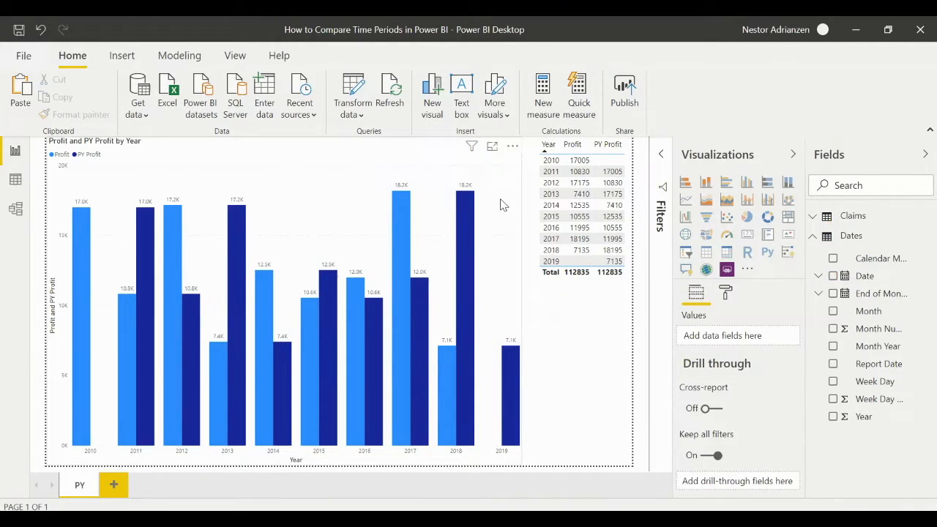
left_click(503, 204)
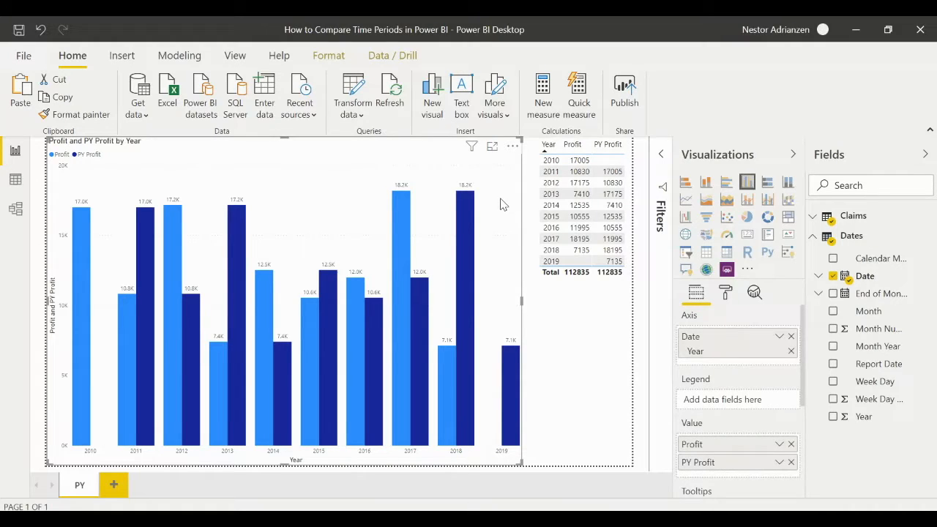
left_click(687, 200)
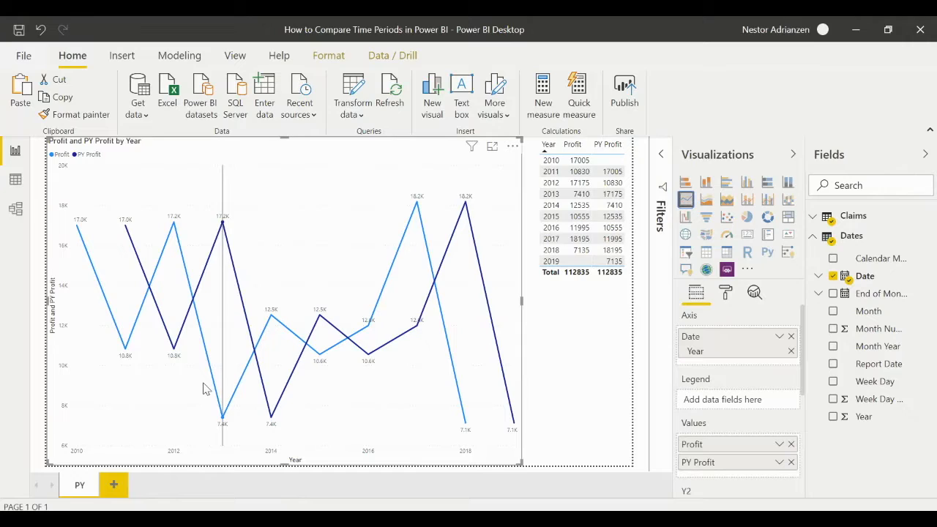
mouse_move(279, 386)
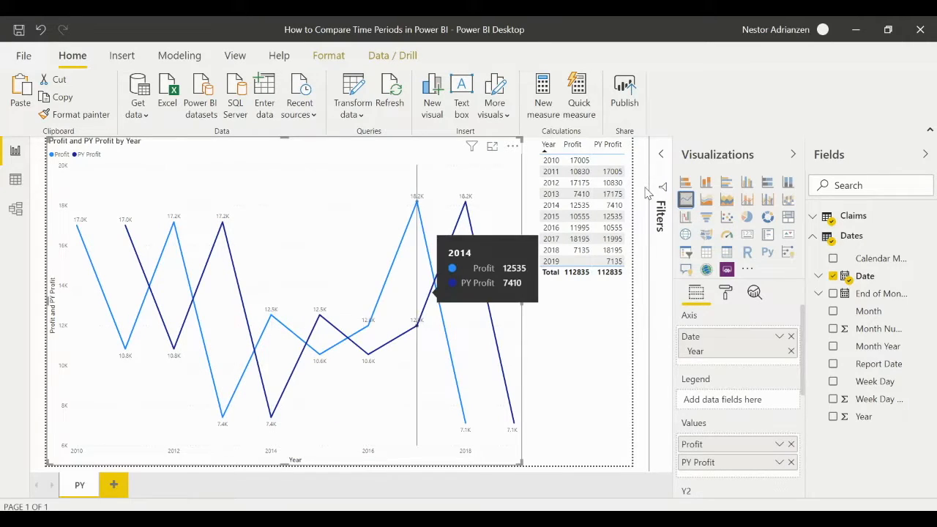
left_click(727, 183)
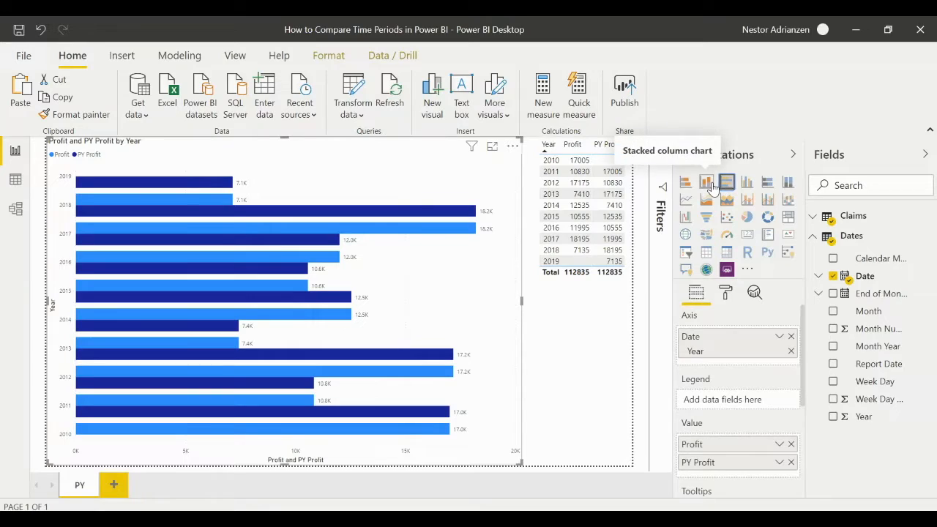
left_click(709, 185)
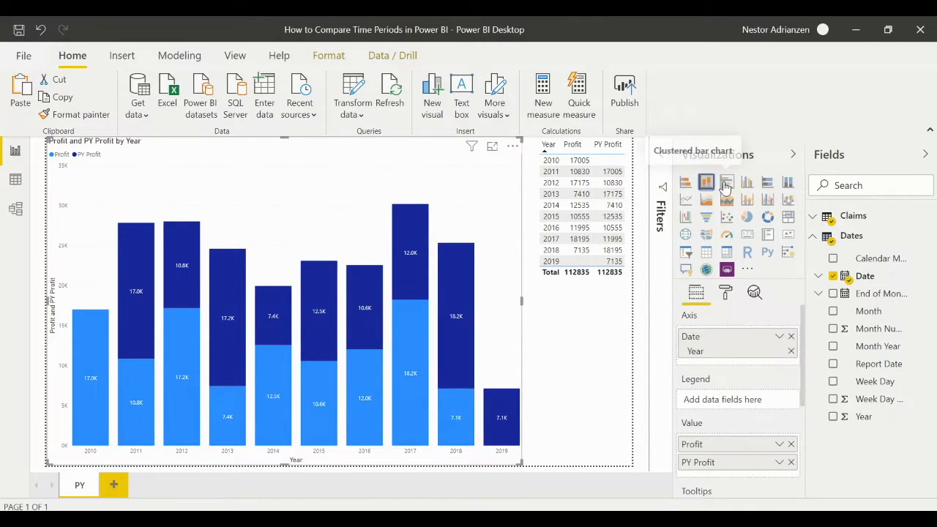
left_click(747, 184)
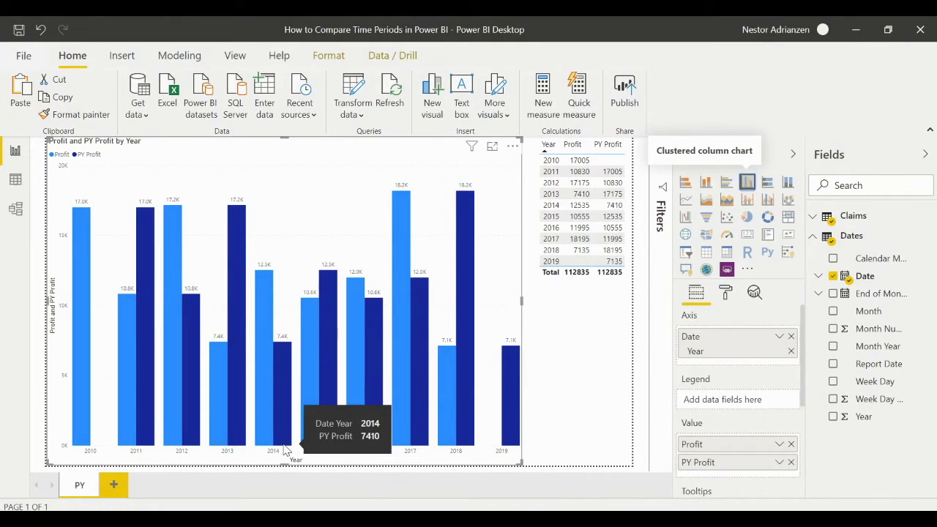
Step: Duplicate the PY report page
right_click(79, 489)
left_click(145, 461)
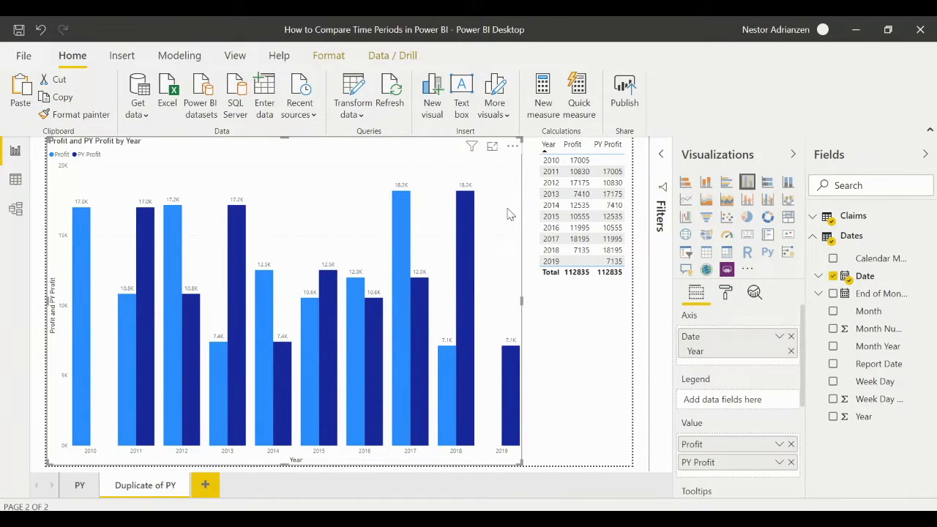
Step: Open the PY Profit measure in the Claims table and copy its entire CALCULATE formula
left_click(816, 235)
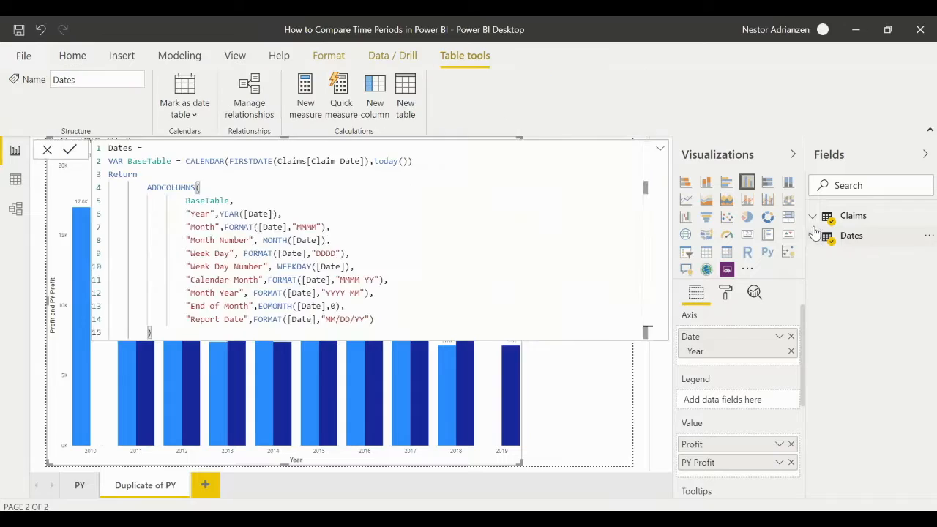
left_click(814, 217)
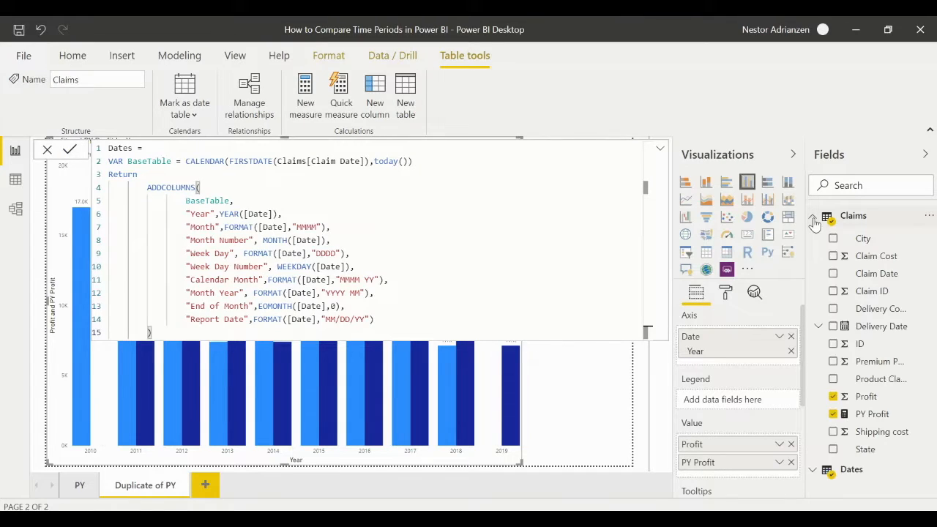
left_click(867, 415)
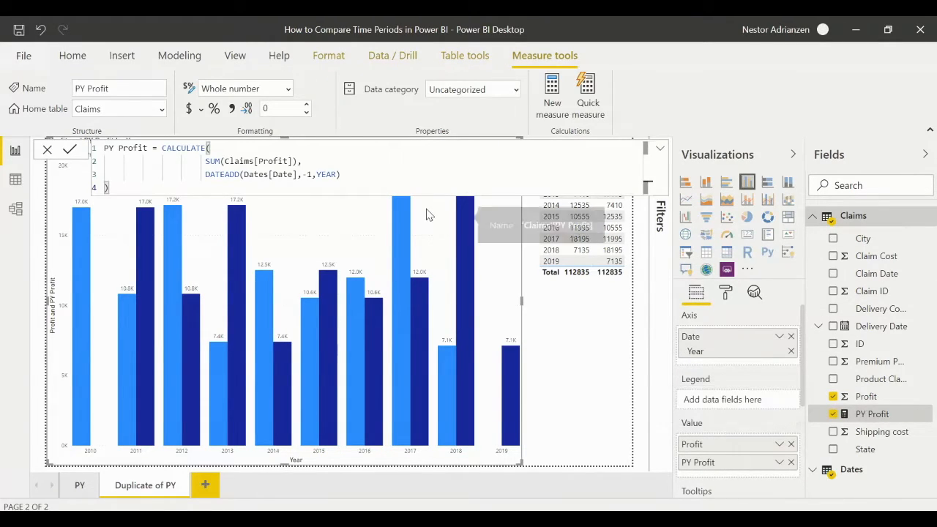
left_click_drag(107, 188, 99, 146)
key("ctrl+c")
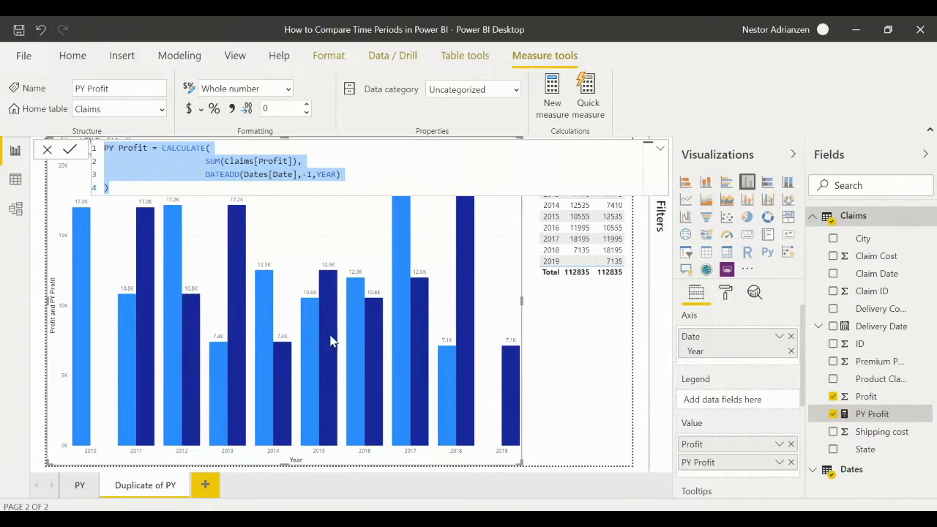
Step: Create a new measure in the Claims table from the copied formula and name it PQ Profit
right_click(869, 224)
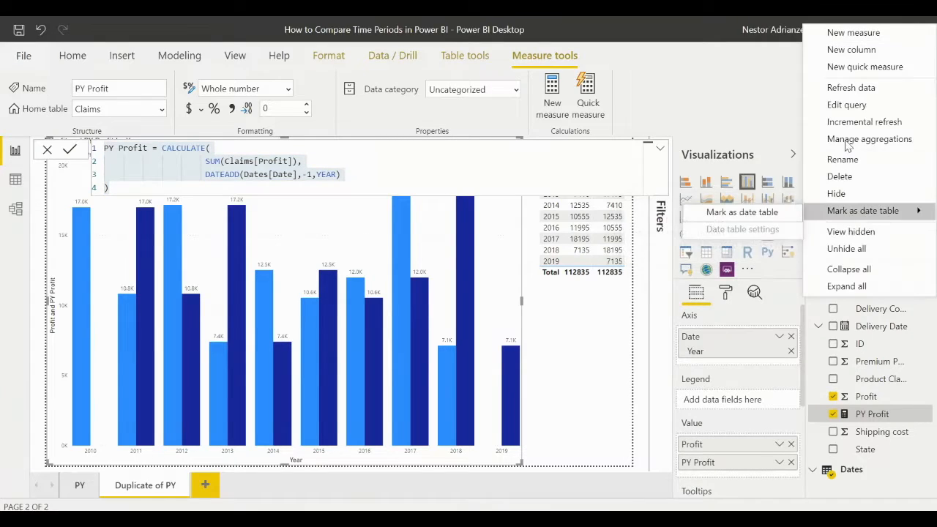
left_click(854, 33)
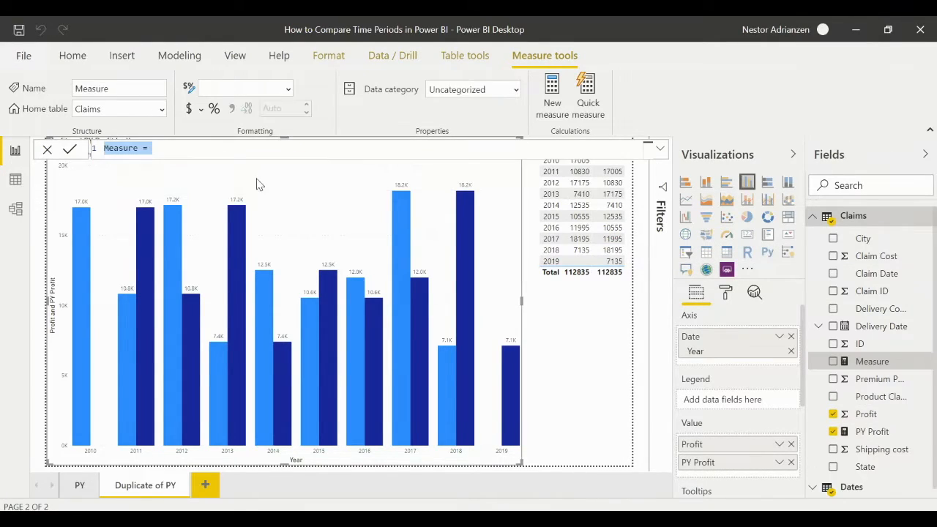
key("ctrl+v")
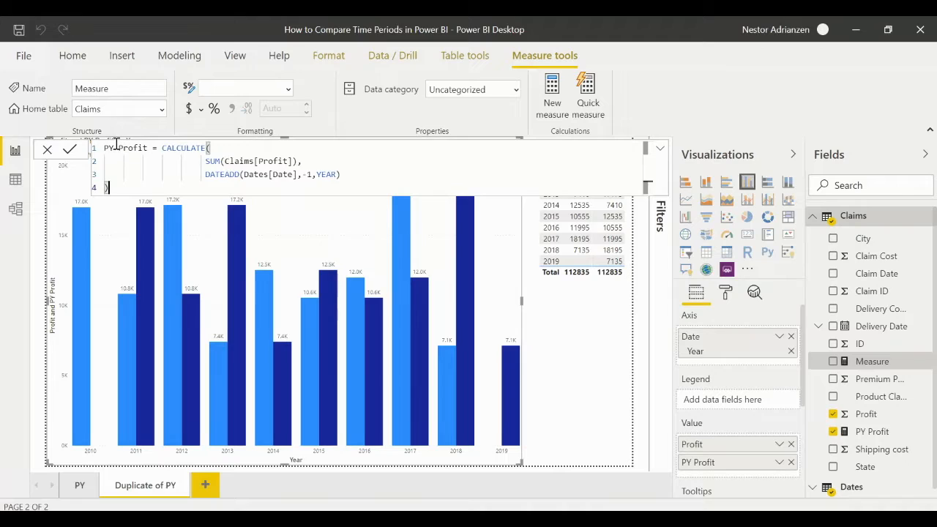
key("BackSpace")
type("Q")
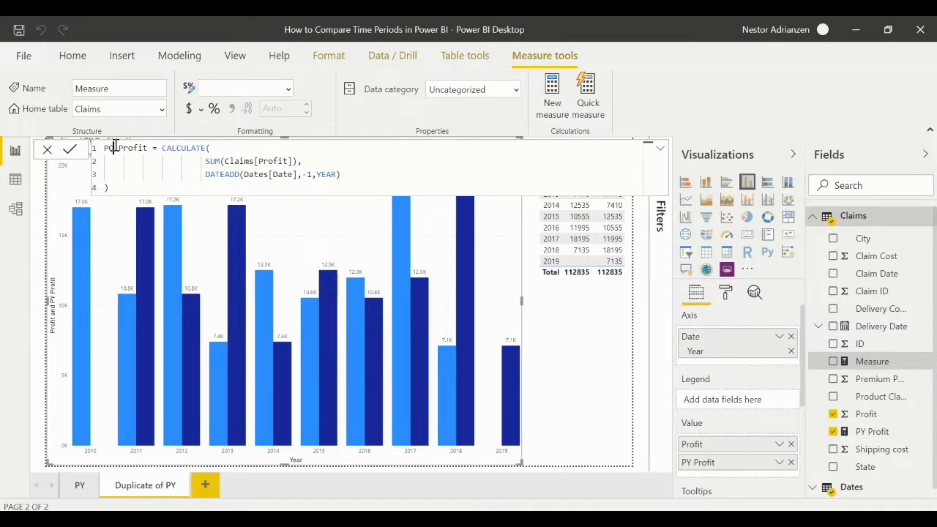
Step: Change the DATEADD interval in the PQ Profit formula to QUARTER and commit the measure
left_click(337, 173)
key("BackSpace")
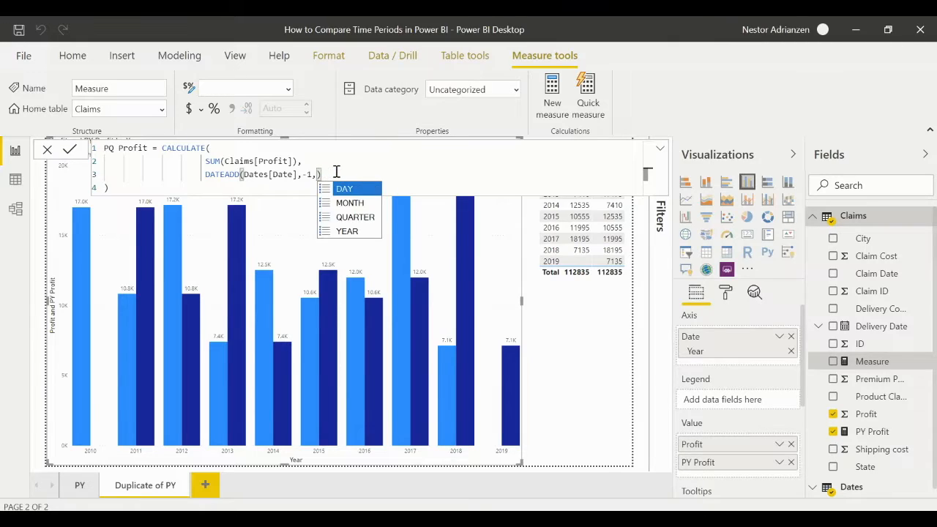
type("Q")
left_click(355, 188)
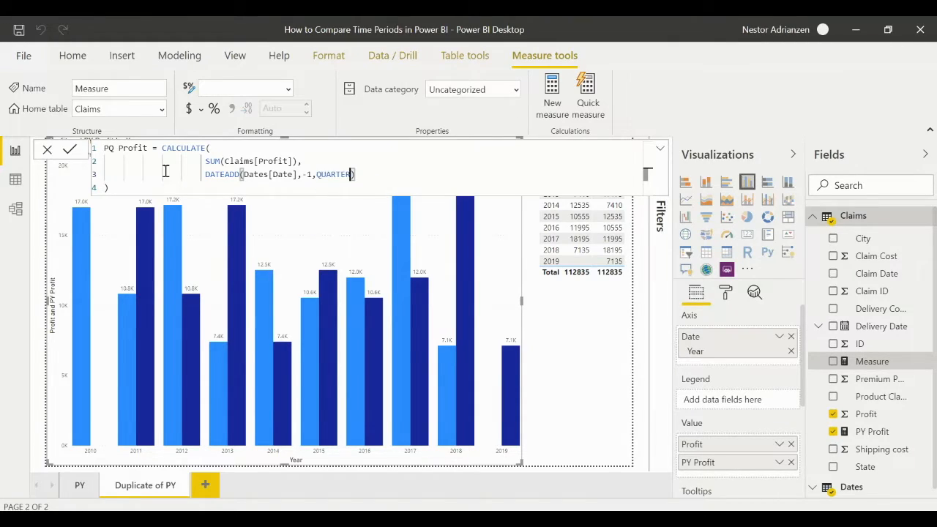
left_click(69, 151)
left_click(594, 397)
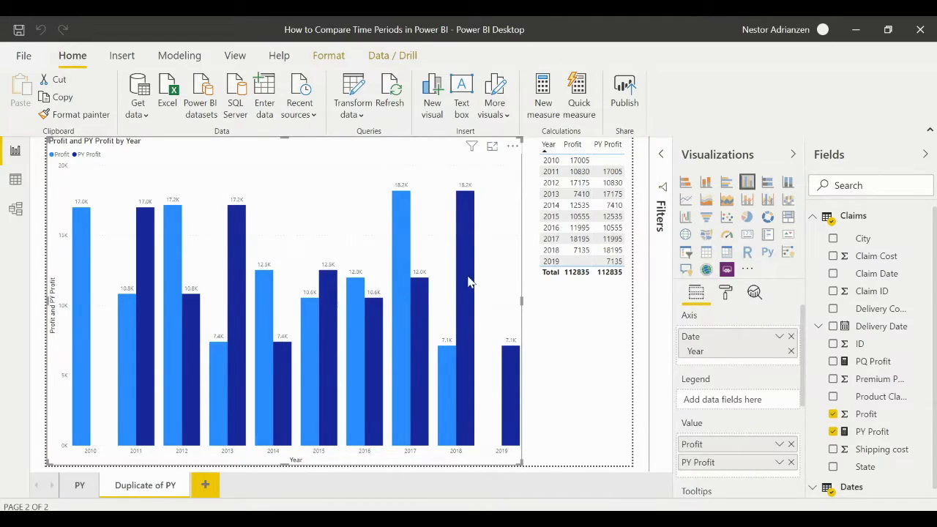
Step: Replace PY Profit with PQ Profit in the column chart's values
mouse_move(470, 283)
left_click(791, 463)
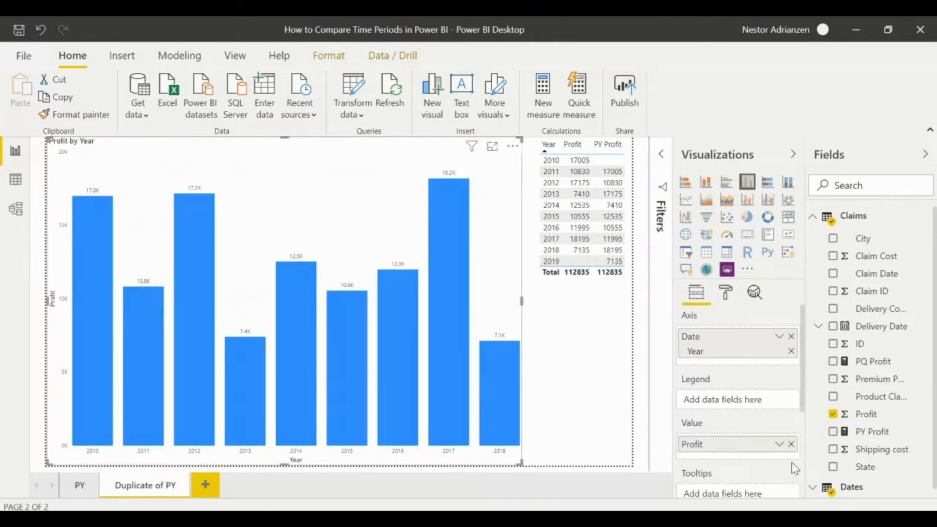
left_click(834, 361)
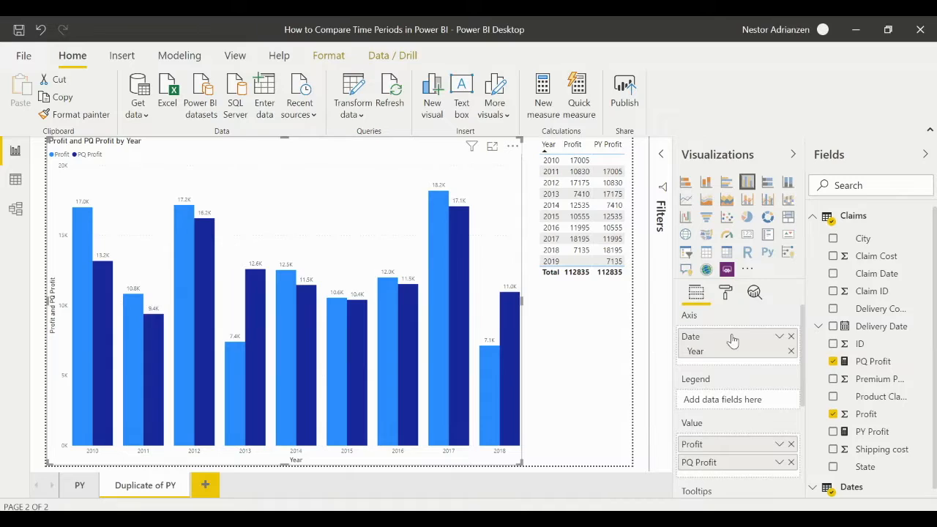
Step: Replace the chart's axis field with the Date hierarchy from the Dates table, keeping only the Year and Quarter levels
left_click(790, 337)
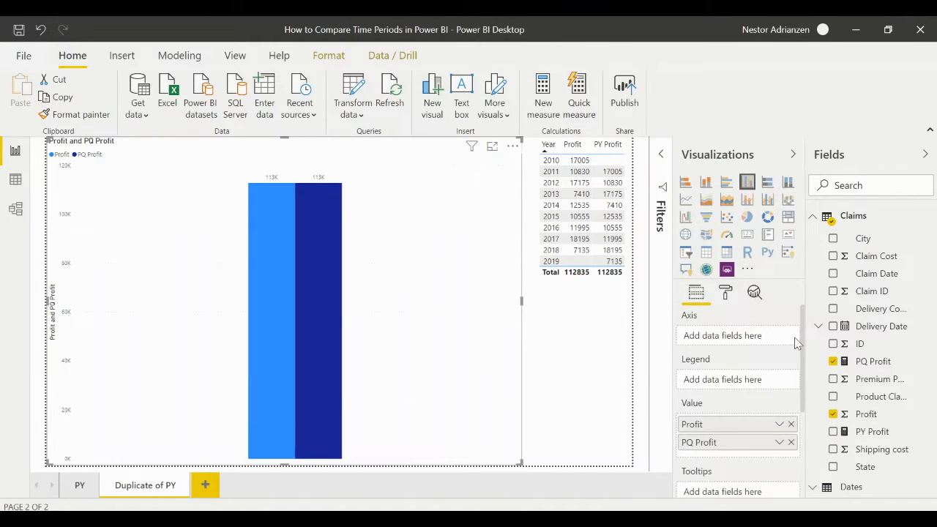
left_click(814, 219)
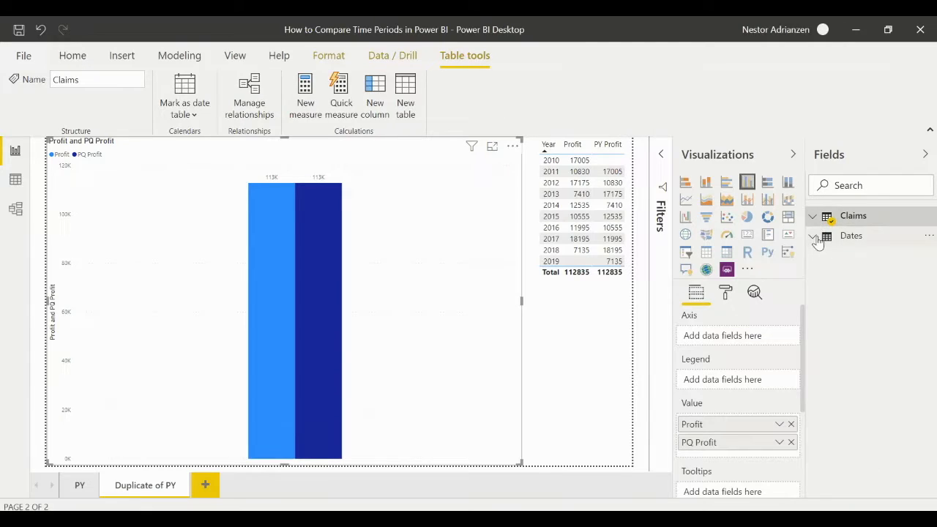
left_click(814, 236)
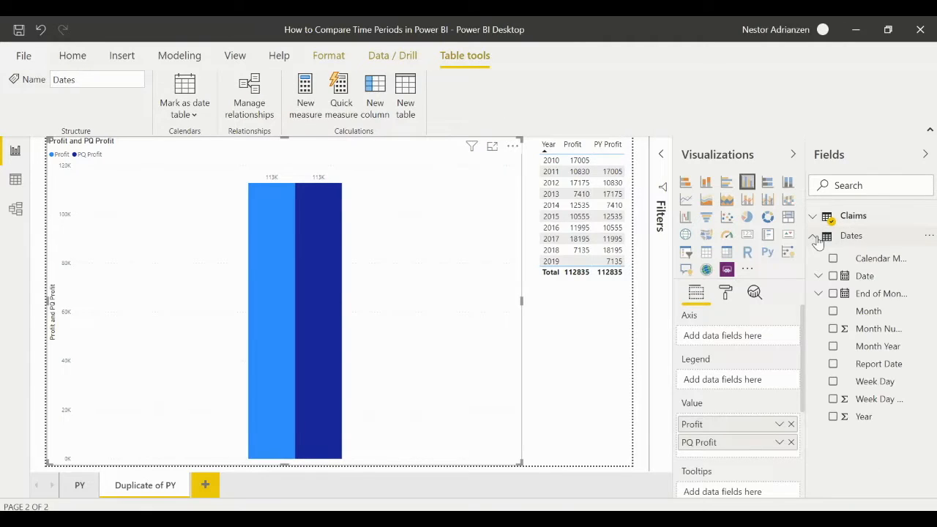
left_click(833, 277)
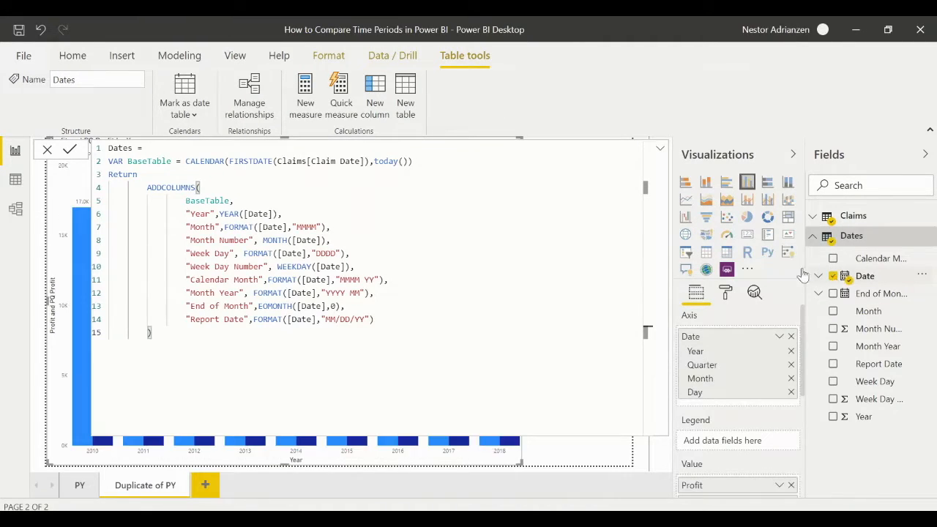
left_click(661, 154)
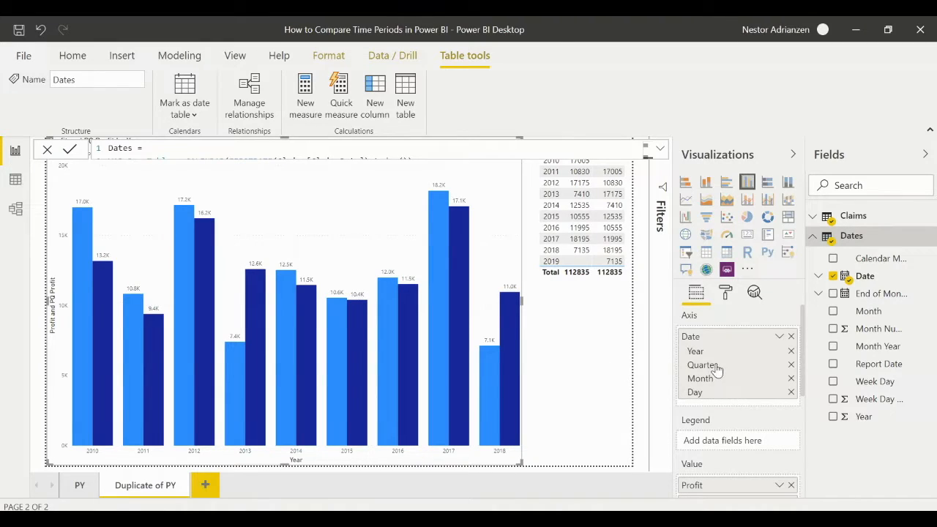
left_click(791, 392)
left_click(791, 379)
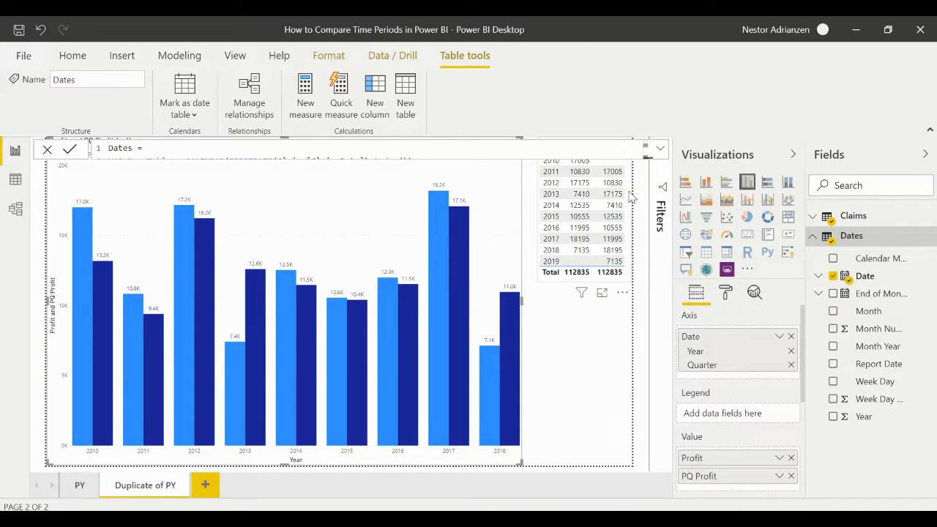
Step: Replace PY Profit with PQ Profit in the table visual
left_click(658, 149)
left_click(658, 149)
left_click(568, 299)
left_click(568, 300)
left_click(568, 300)
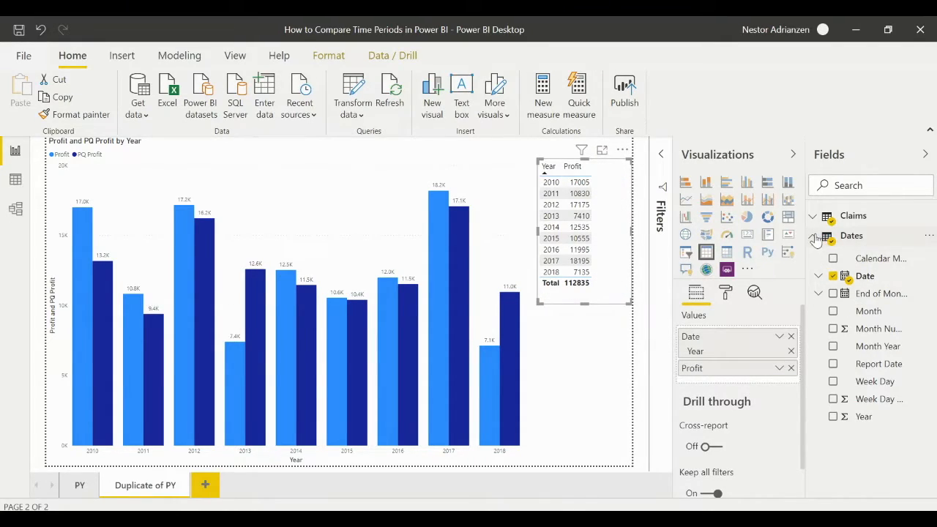
left_click(815, 235)
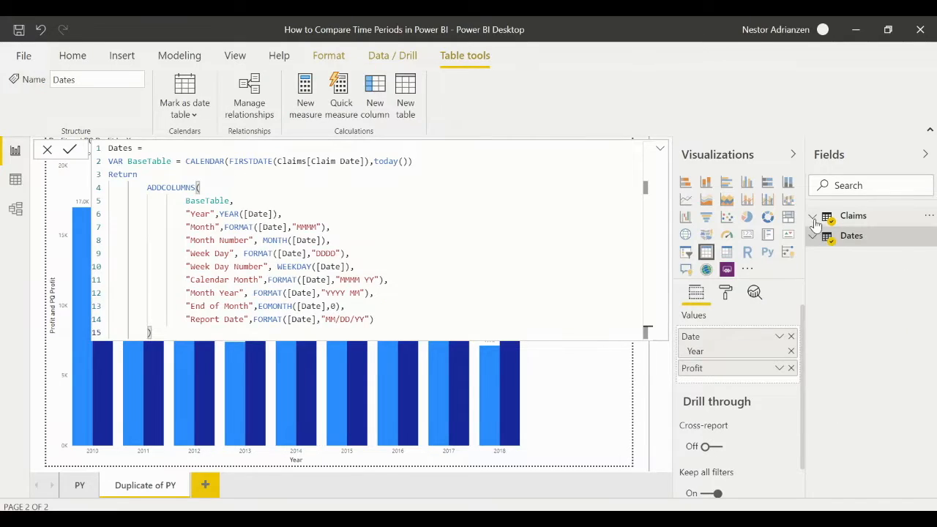
left_click(813, 217)
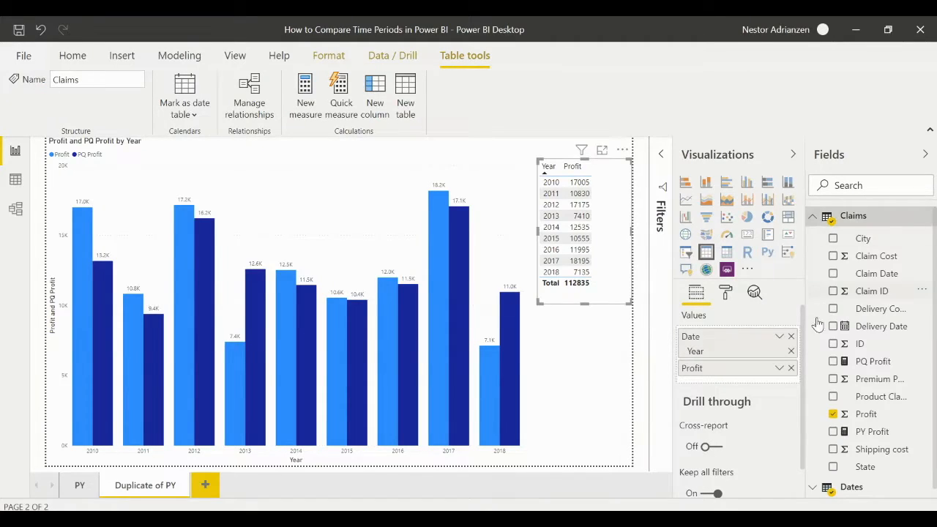
left_click(834, 361)
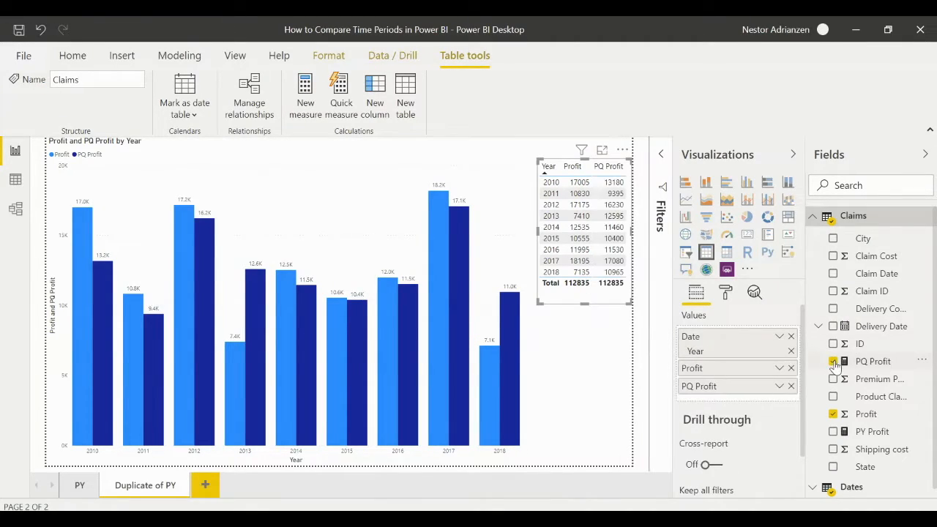
Step: Re-add the Dates table's Date hierarchy to the table visual with only Year and Quarter, placed before Profit and PQ Profit
left_click(791, 337)
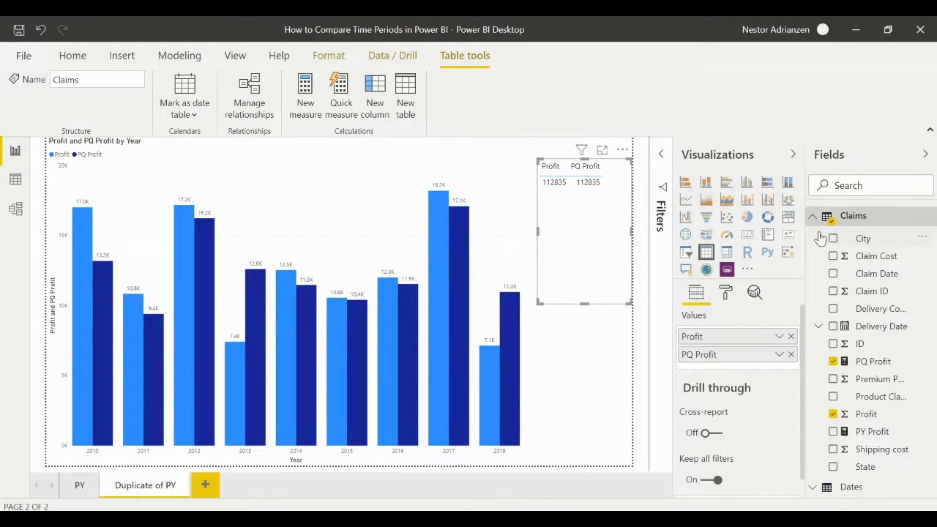
left_click(813, 217)
left_click(813, 236)
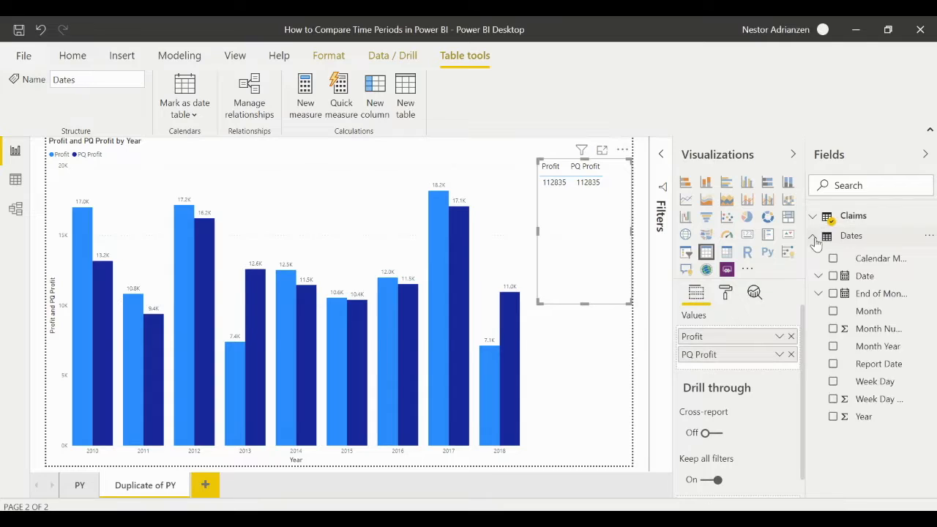
left_click(834, 277)
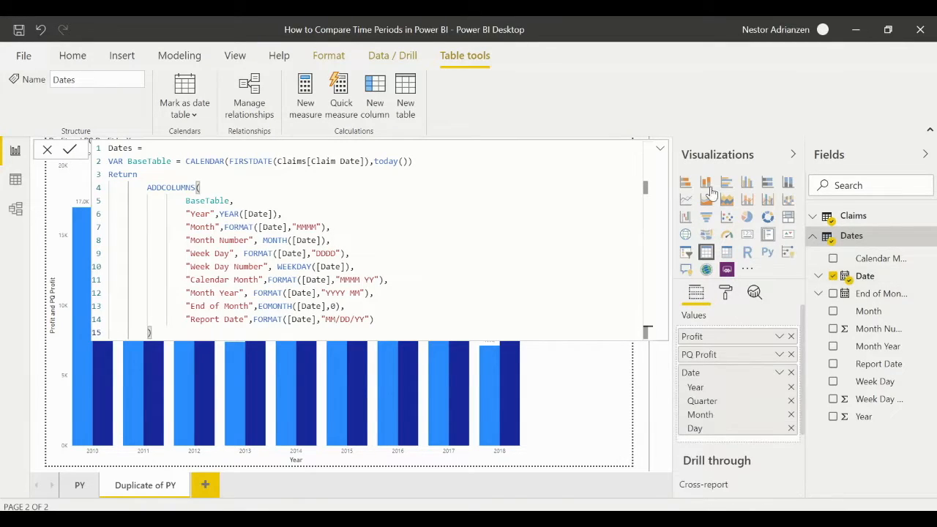
left_click(661, 150)
left_click(662, 150)
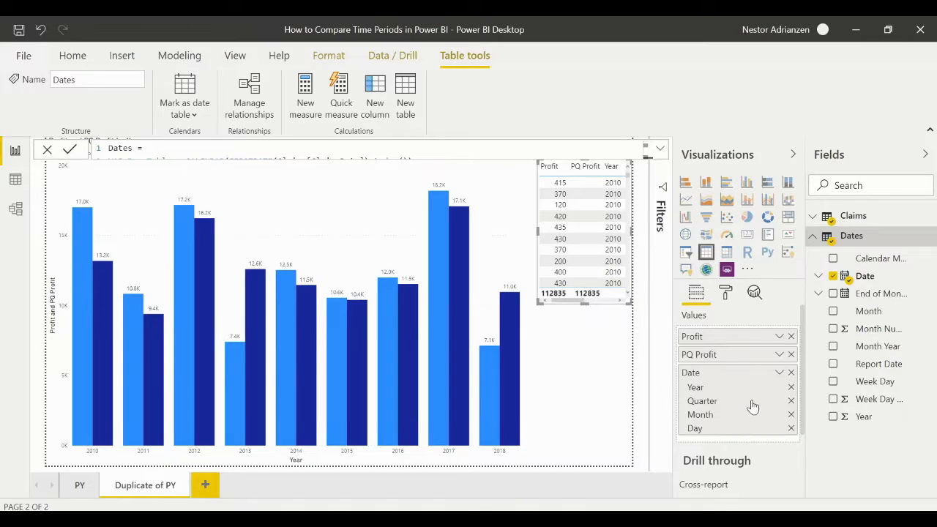
left_click(791, 428)
left_click(791, 414)
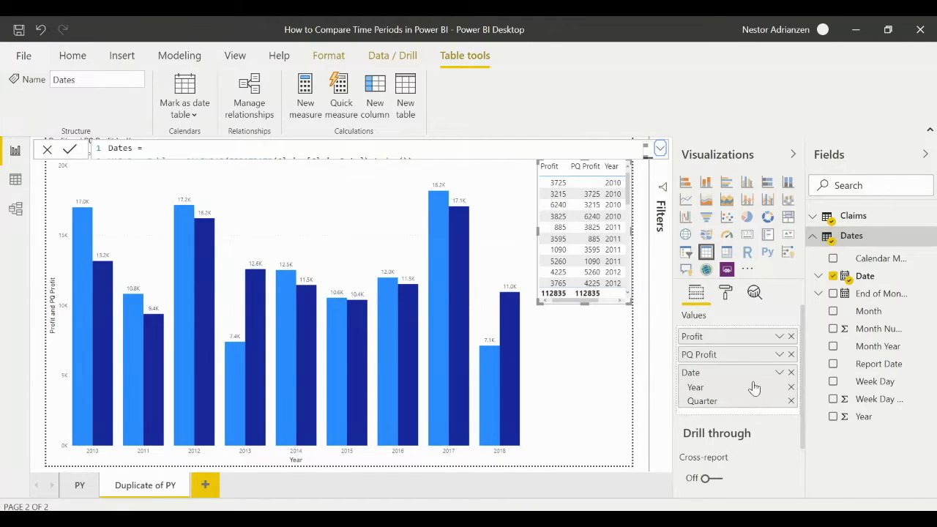
left_click_drag(749, 377, 746, 336)
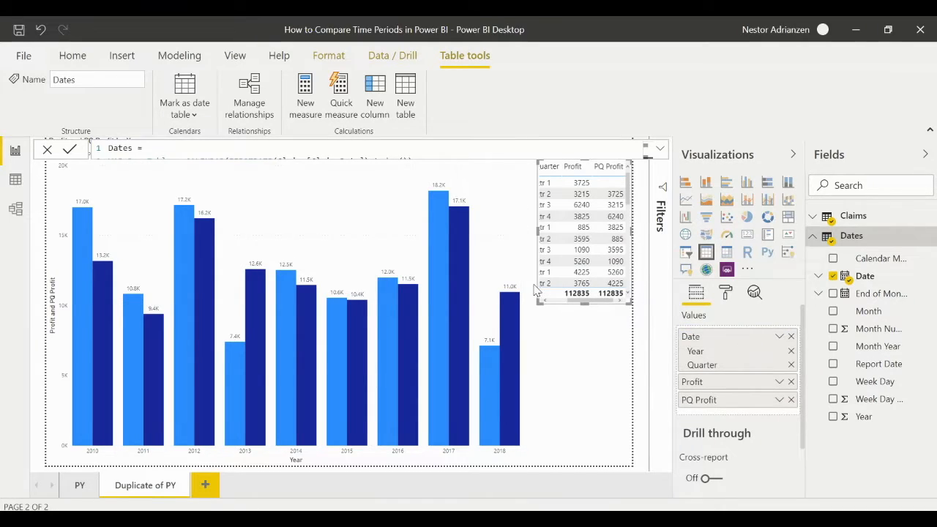
Step: Narrow the column chart and enlarge the table so its Year, Quarter, Profit and PQ Profit columns all fit
left_click_drag(539, 303, 523, 311)
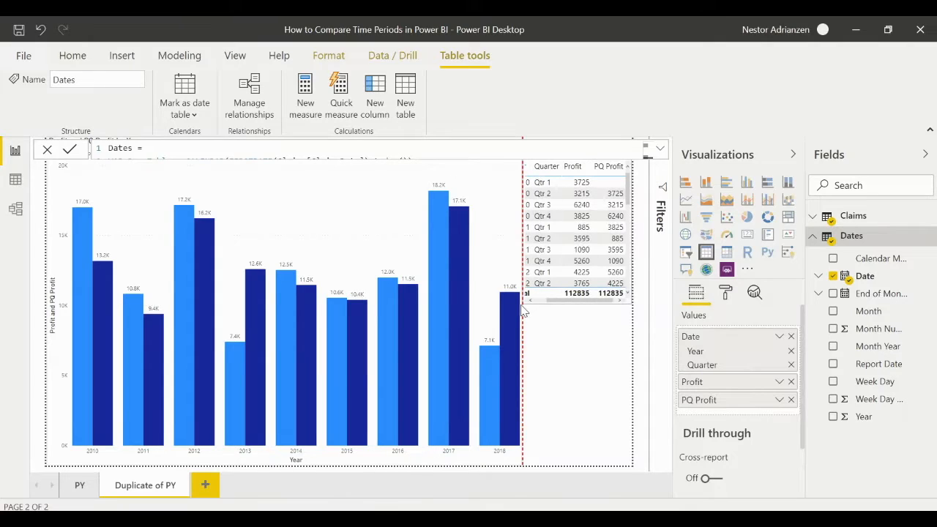
left_click(486, 175)
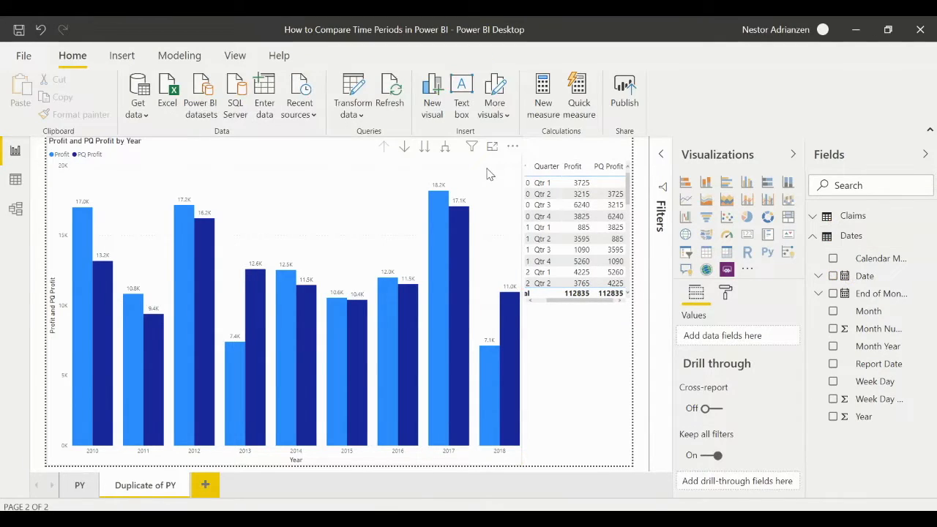
left_click(490, 174)
left_click_drag(520, 138, 460, 147)
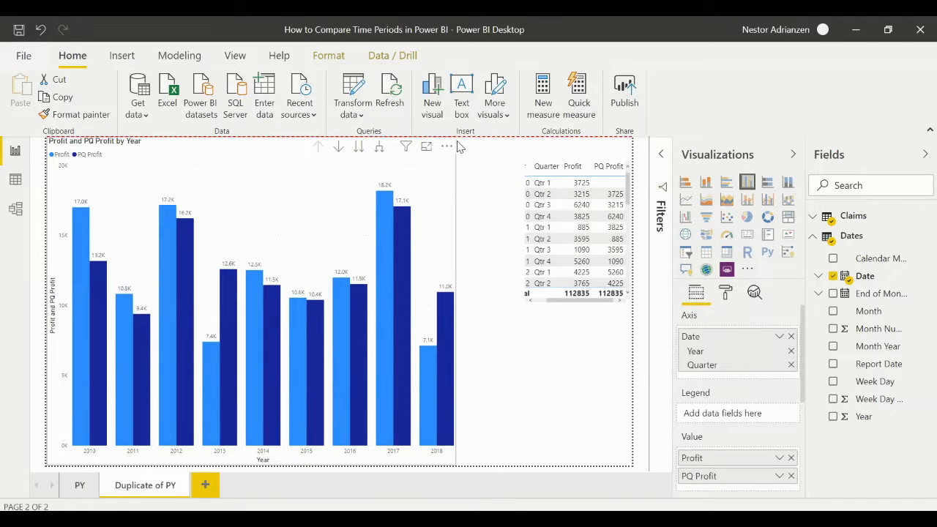
left_click(476, 174)
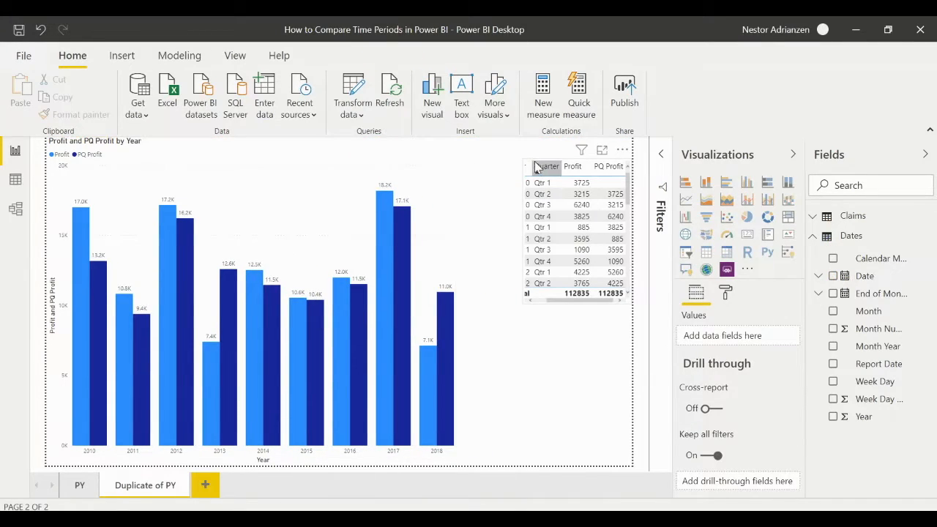
left_click(534, 301)
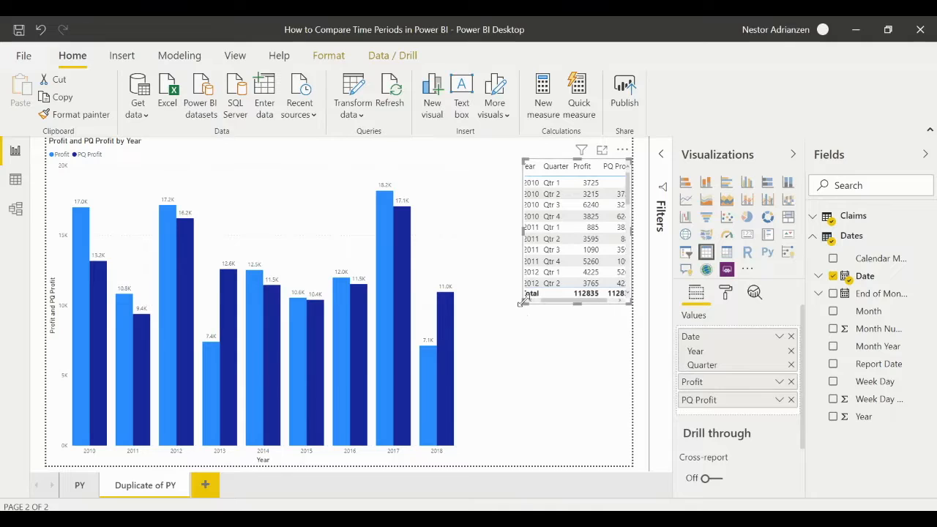
left_click_drag(523, 301, 479, 316)
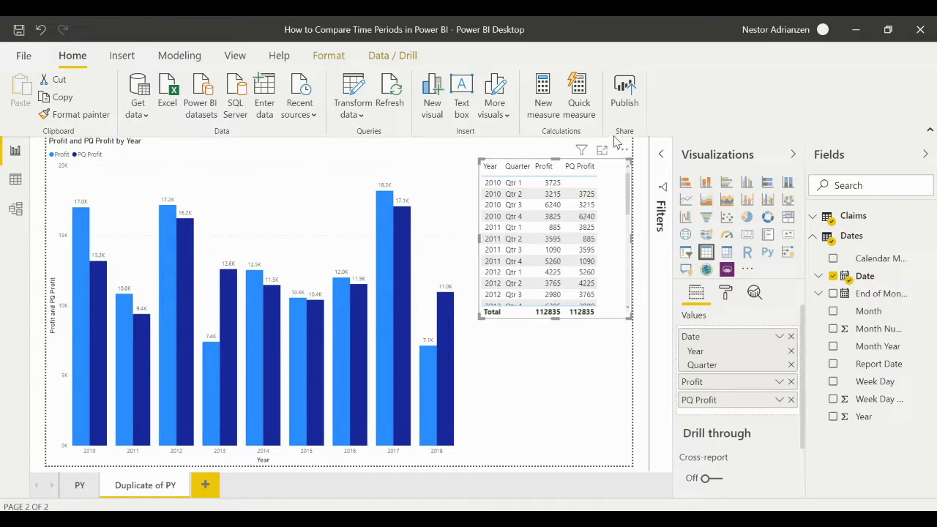
Step: Expand the column chart to show every quarter within each year, and drill back up to the Year level
mouse_move(187, 374)
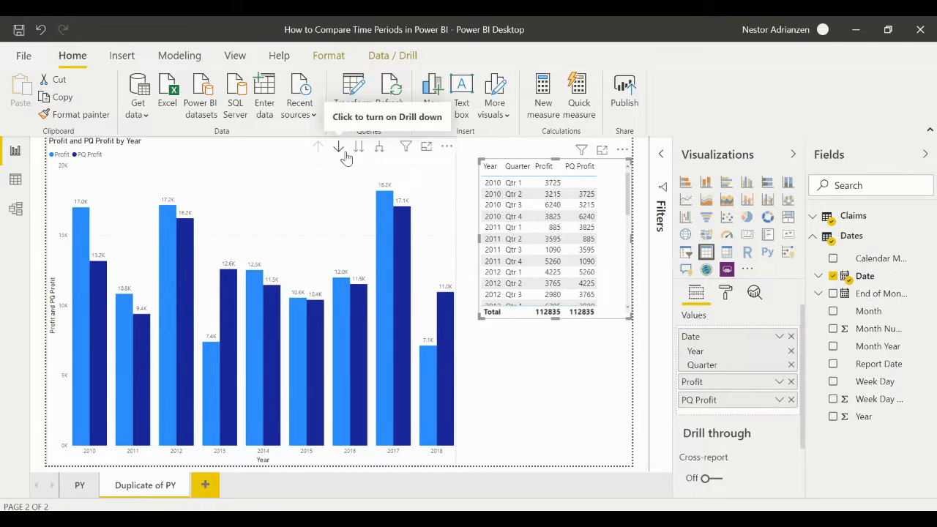
left_click(381, 150)
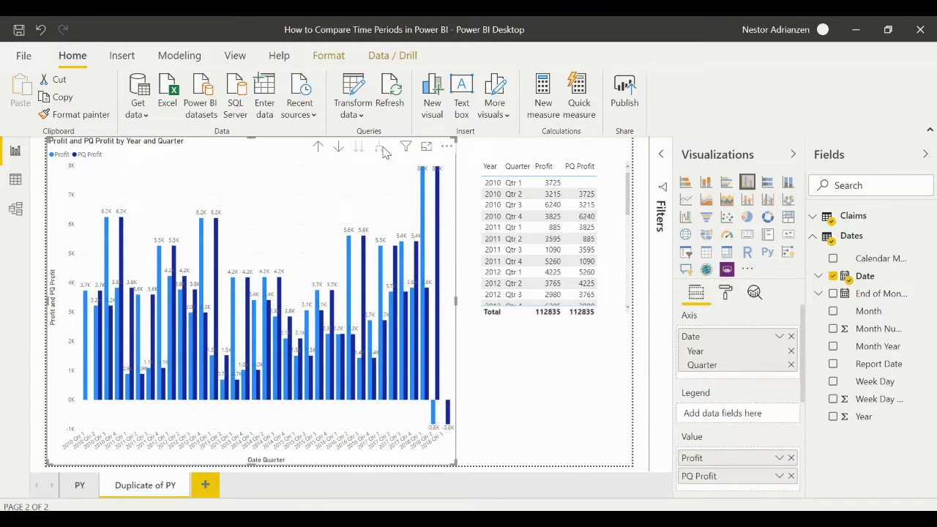
left_click(339, 149)
left_click(319, 148)
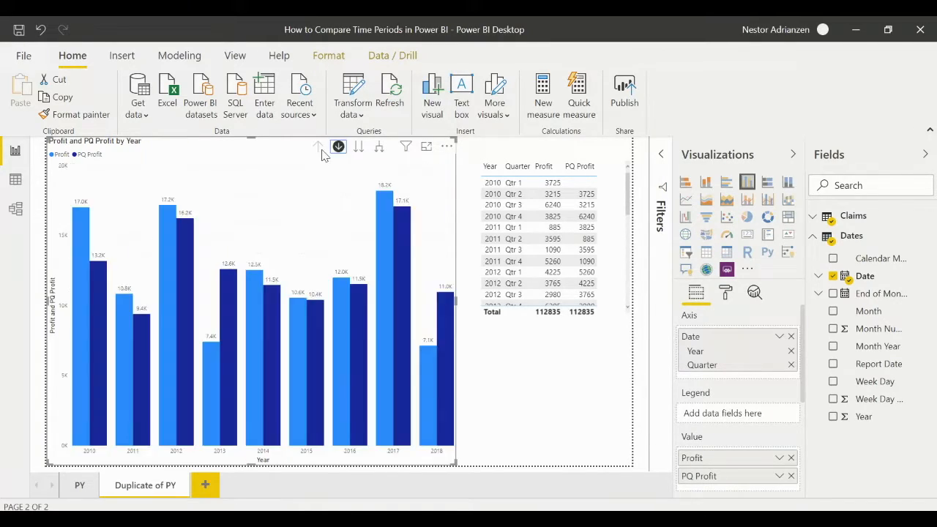
Step: Turn off drill-down mode and move the column chart to the Quarter level of the date hierarchy
left_click(338, 147)
left_click(358, 148)
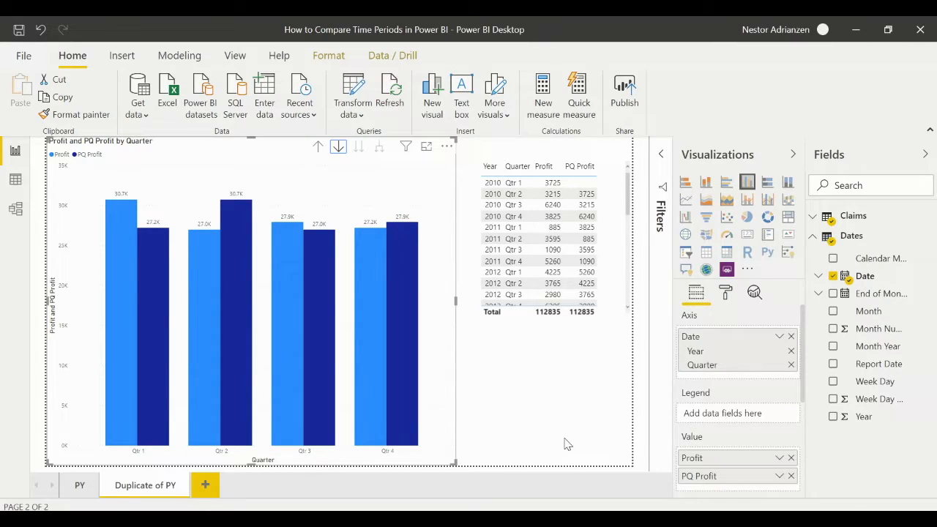
Step: Add a slicer below the table visual and assign the Dates table's Date field to it
left_click(565, 371)
left_click(686, 254)
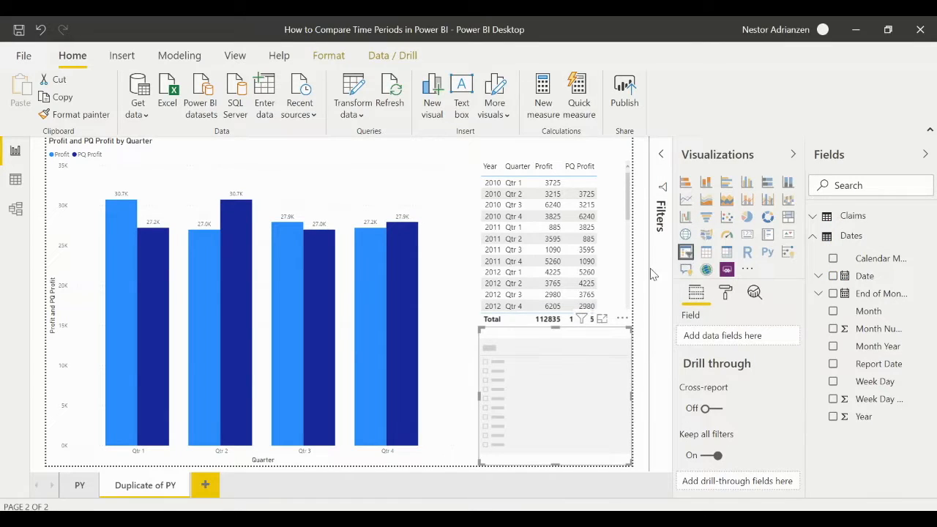
left_click(834, 276)
Step: Set the Date slicer's start date to 1/1/2017
left_click(505, 346)
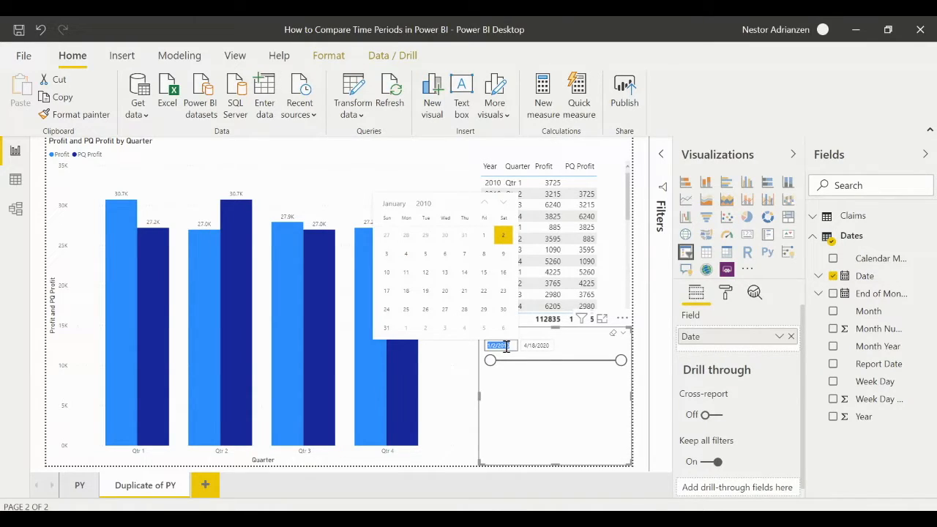
left_click(424, 204)
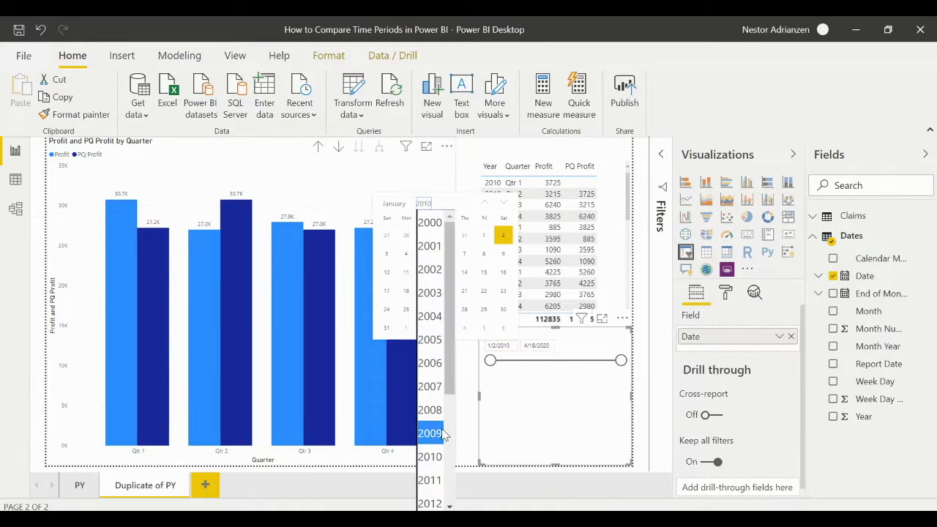
scroll(432, 421, "down", 3)
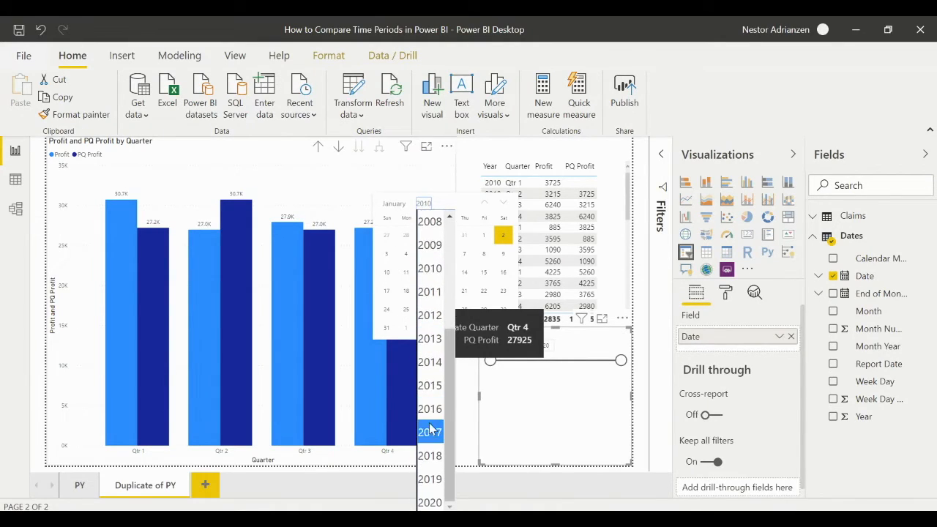
left_click(430, 433)
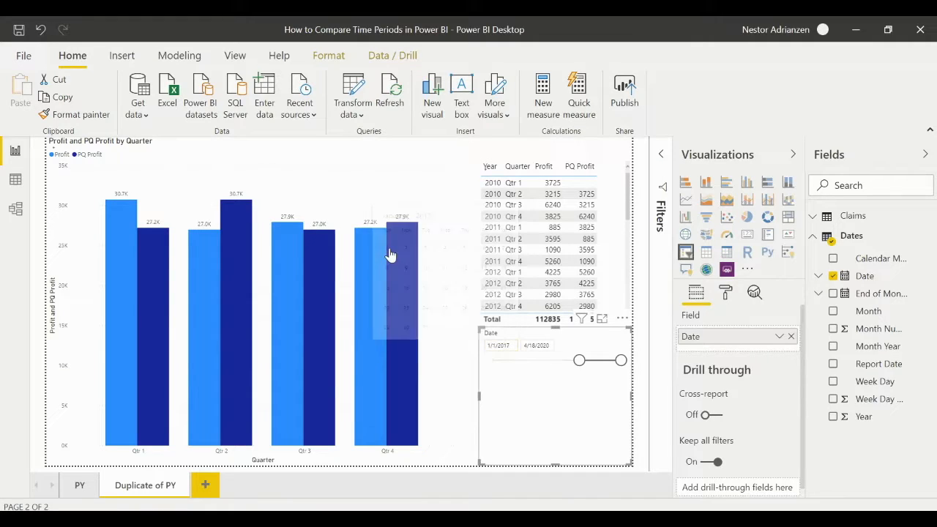
left_click(389, 252)
Step: Set the Date slicer's end date to 12/31/2017
left_click(537, 344)
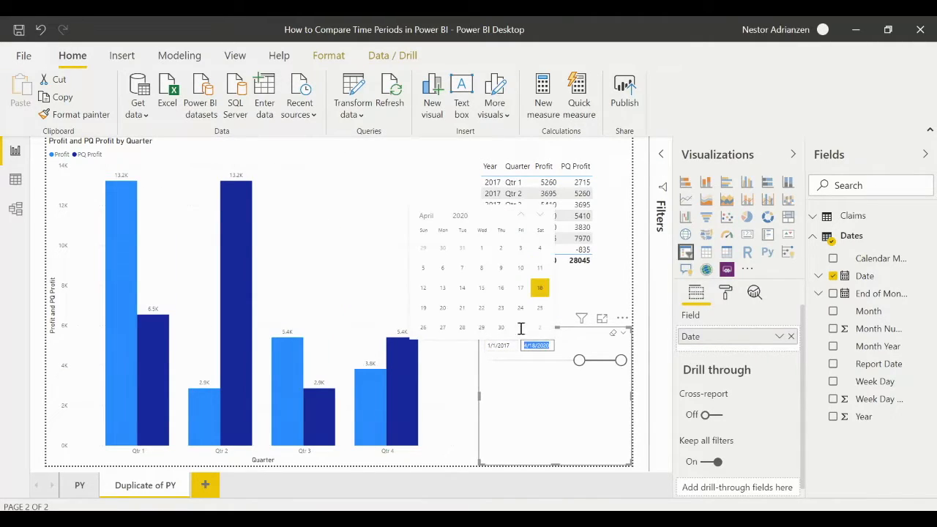
left_click(463, 216)
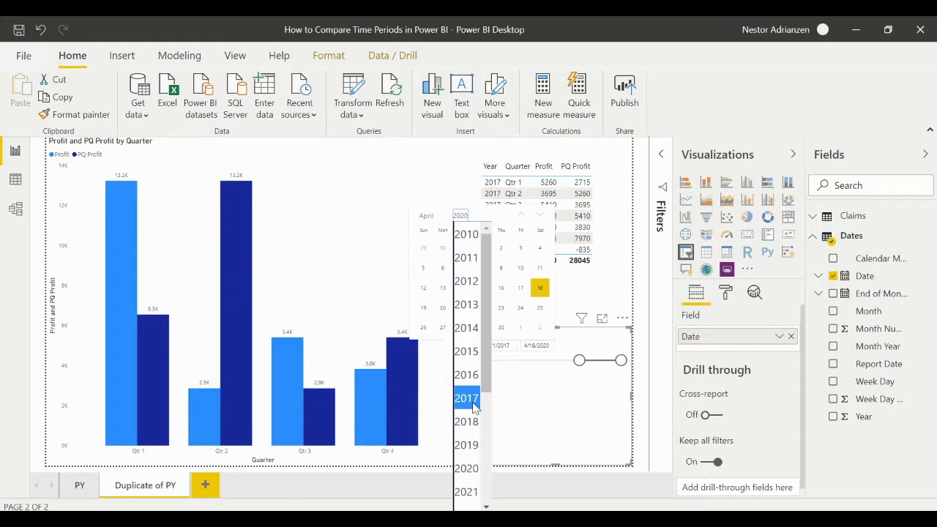
left_click(467, 399)
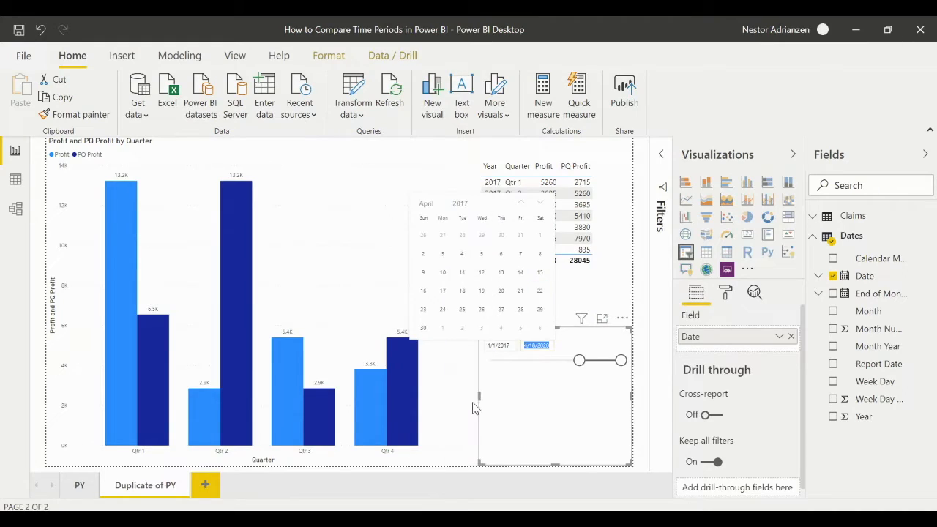
left_click(431, 206)
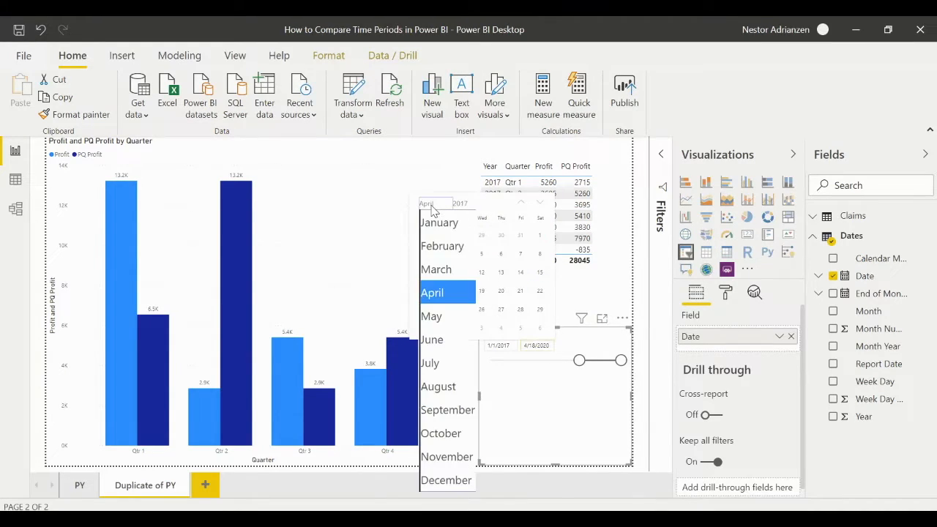
left_click(447, 480)
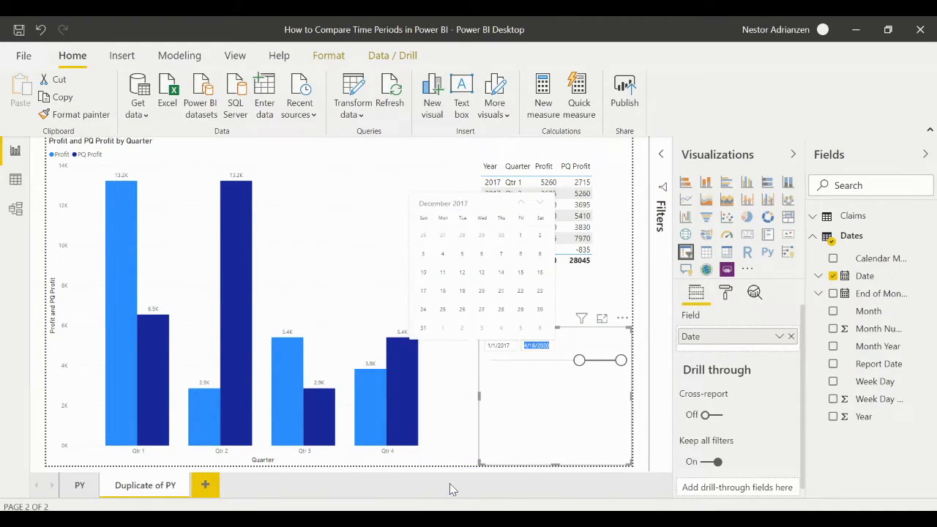
left_click(424, 328)
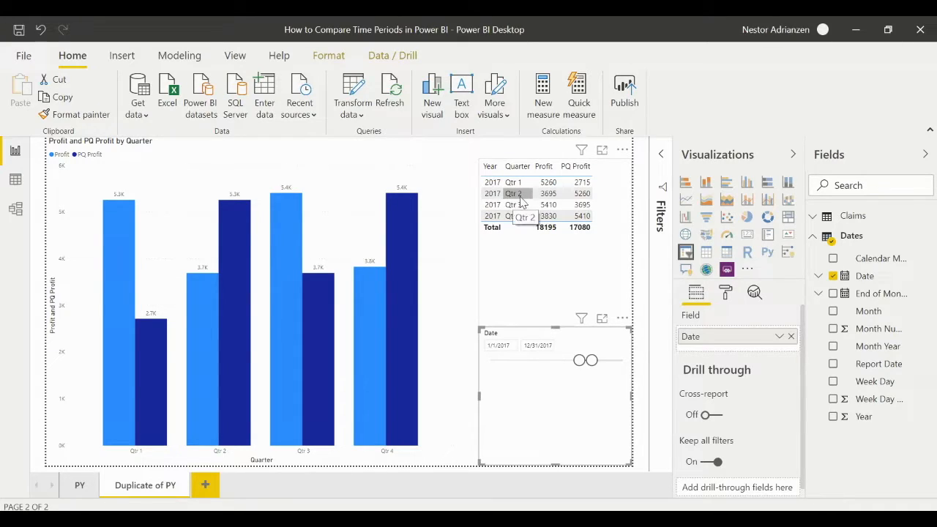
Step: Compare the PQ Profit of Qtr 2 and Qtr 4 with the preceding quarter's Profit in the column chart and table
mouse_move(229, 443)
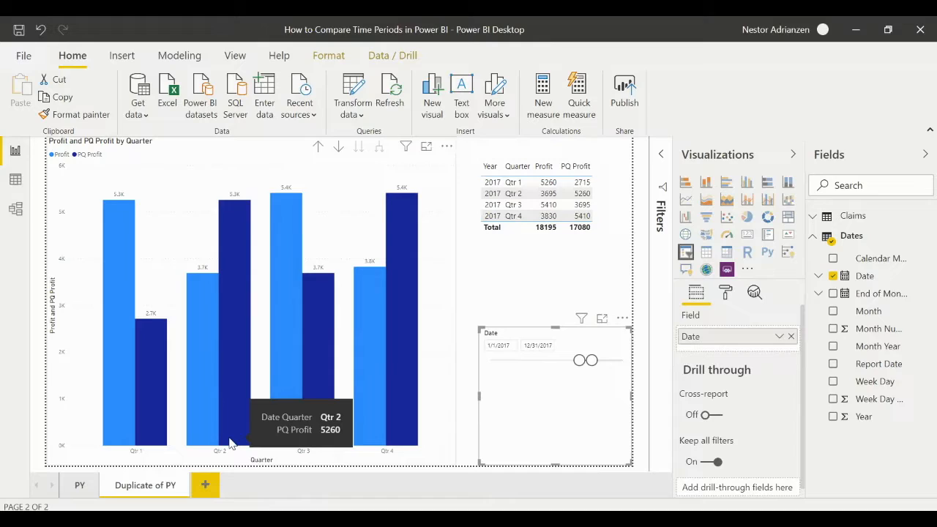
mouse_move(207, 383)
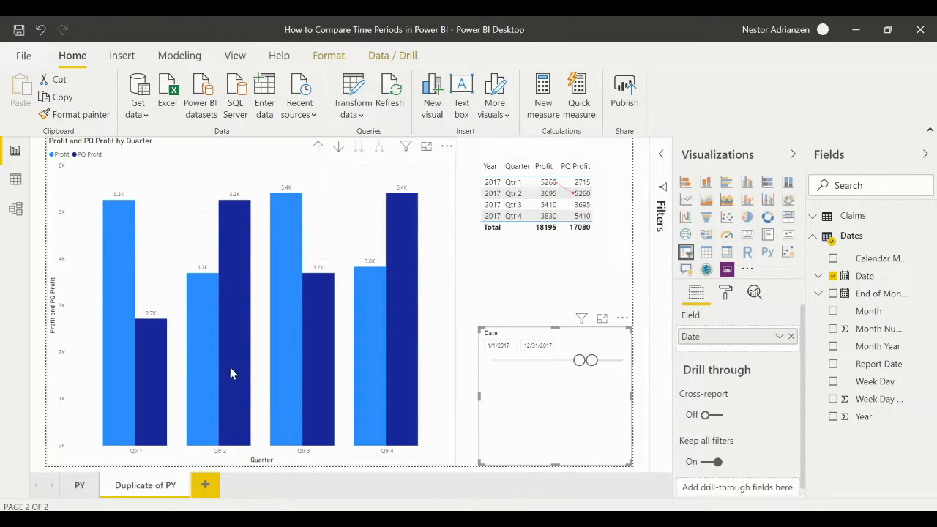
mouse_move(232, 365)
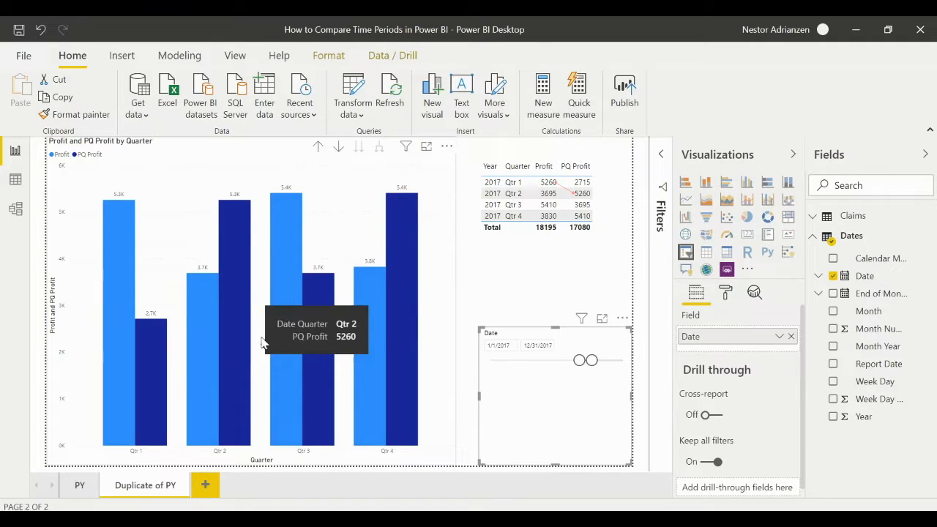
mouse_move(403, 376)
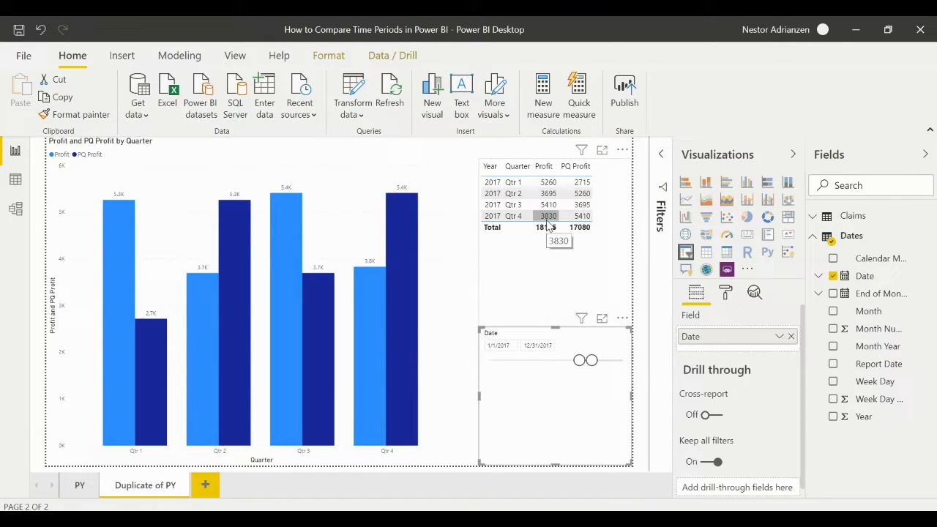
mouse_move(368, 348)
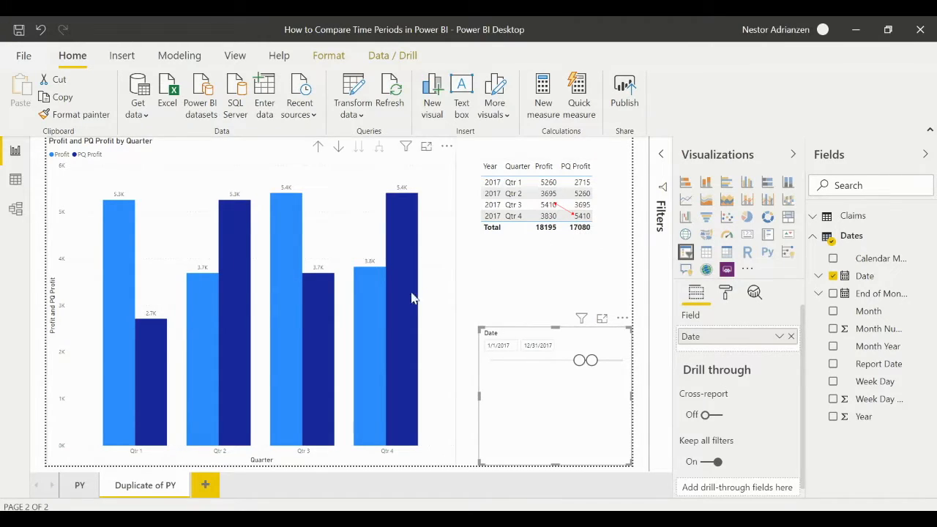
mouse_move(400, 312)
Step: Rename the Duplicate of PY report page as PQ
double_click(156, 485)
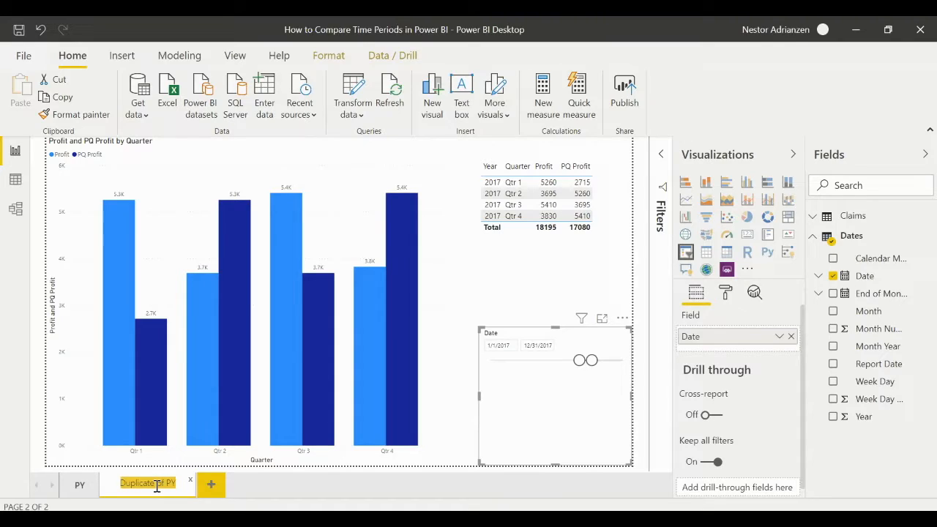
type("PQ")
left_click(259, 491)
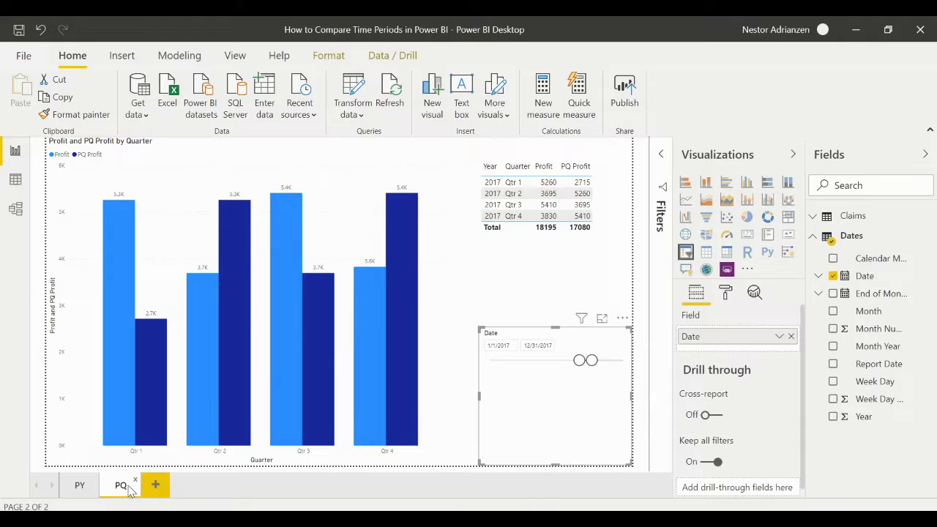
Step: Duplicate the PQ report page and rename the copy as PM
right_click(130, 489)
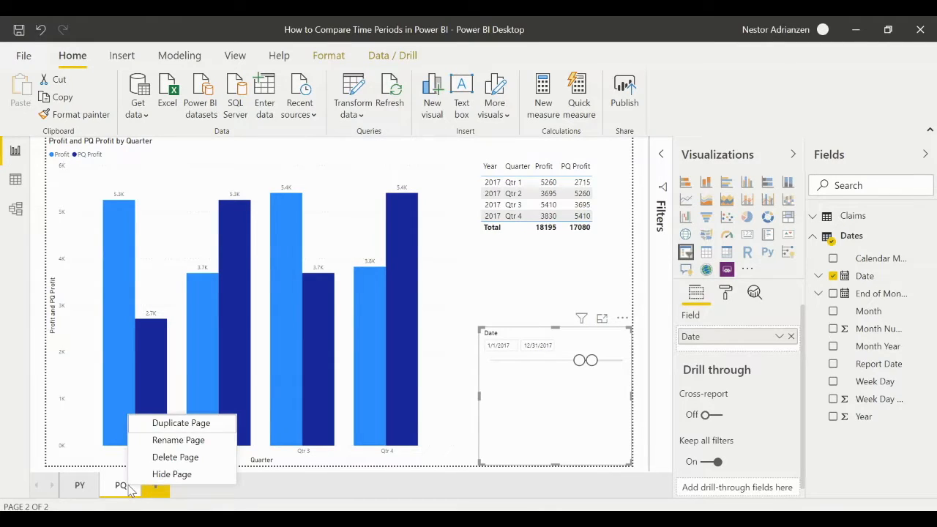
left_click(187, 426)
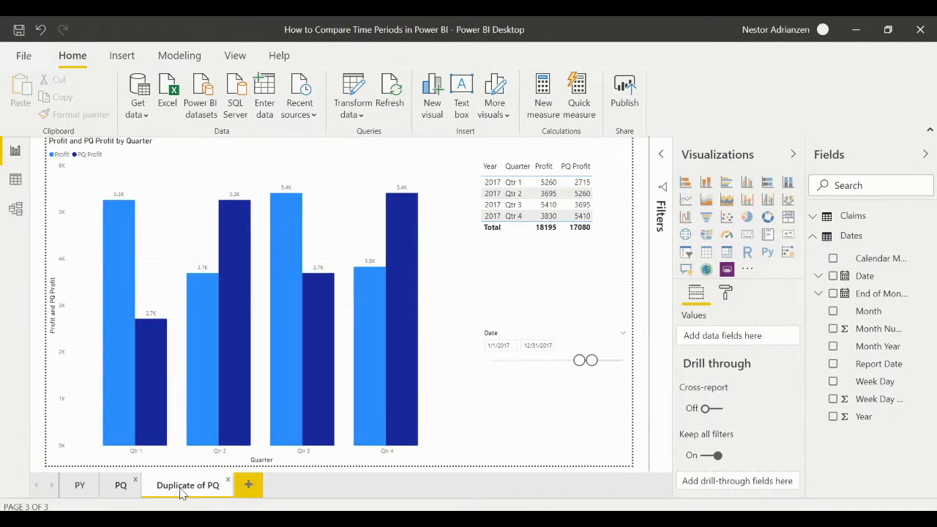
double_click(191, 485)
type("PM")
left_click(293, 439)
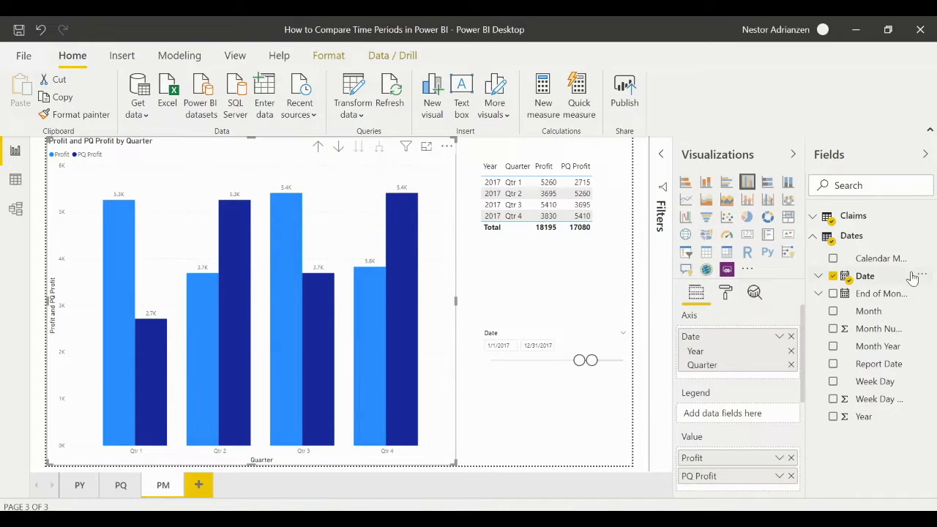
Step: Create a new measure in the Claims table using a copy of the complete PQ Profit formula
left_click(813, 237)
left_click(813, 219)
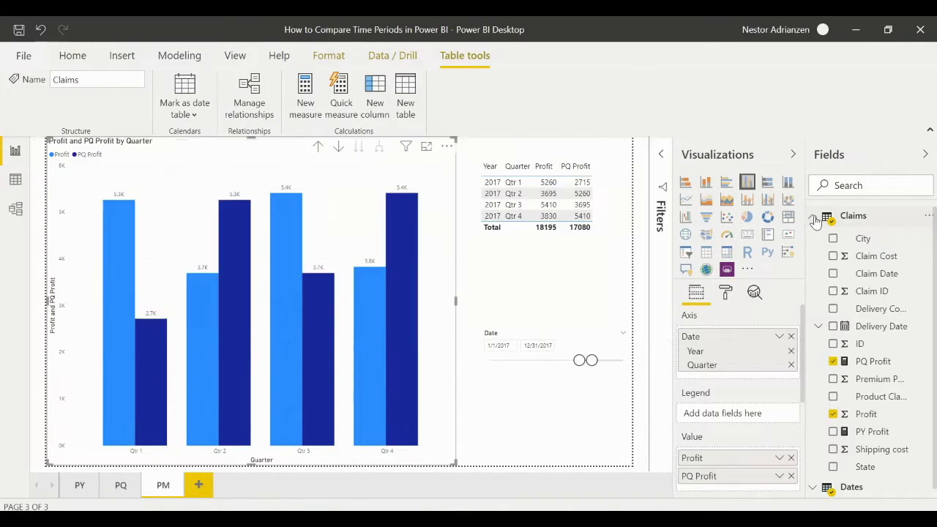
left_click(874, 361)
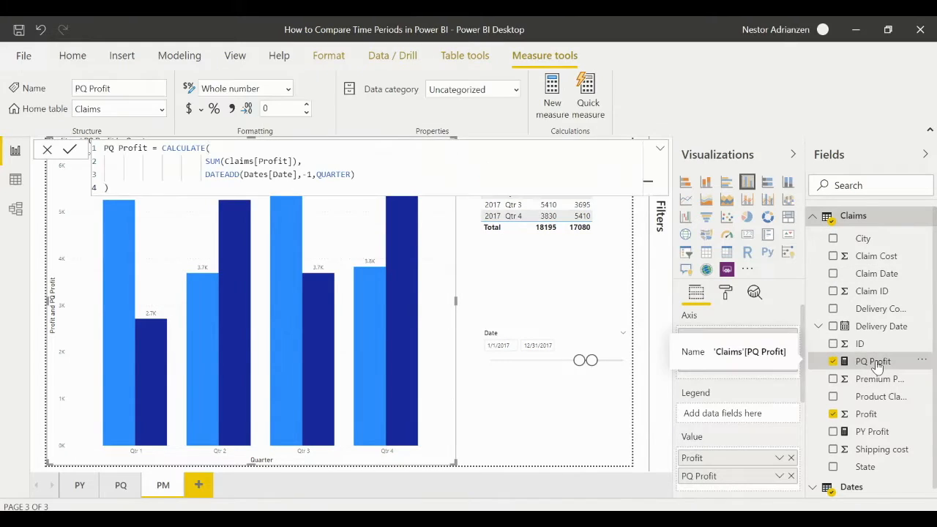
left_click_drag(118, 184, 101, 152)
key("ctrl+c")
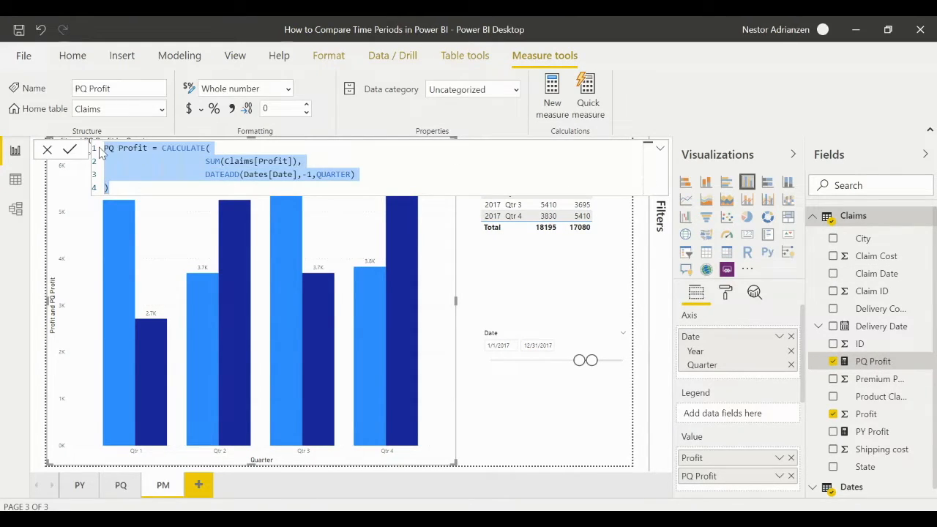
right_click(871, 217)
mouse_move(859, 220)
left_click(853, 32)
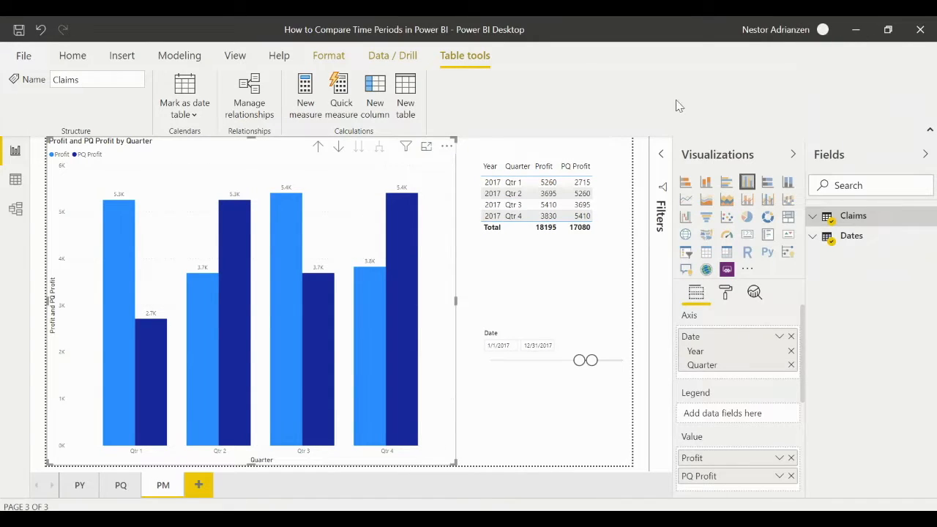
key("ctrl+v")
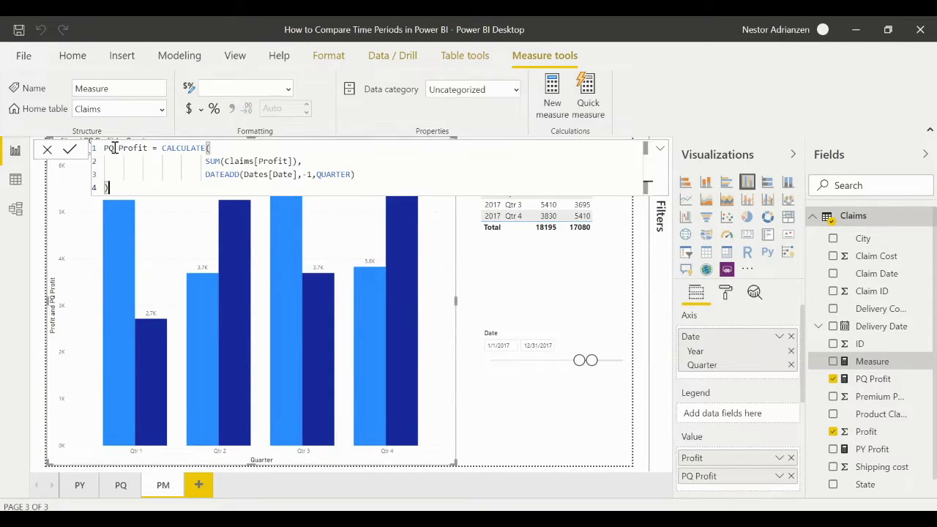
Step: Rename the new measure PM Profit in its formula, change the DATEADD interval to MONTH, and commit it
left_click(113, 148)
key("BackSpace")
type("M")
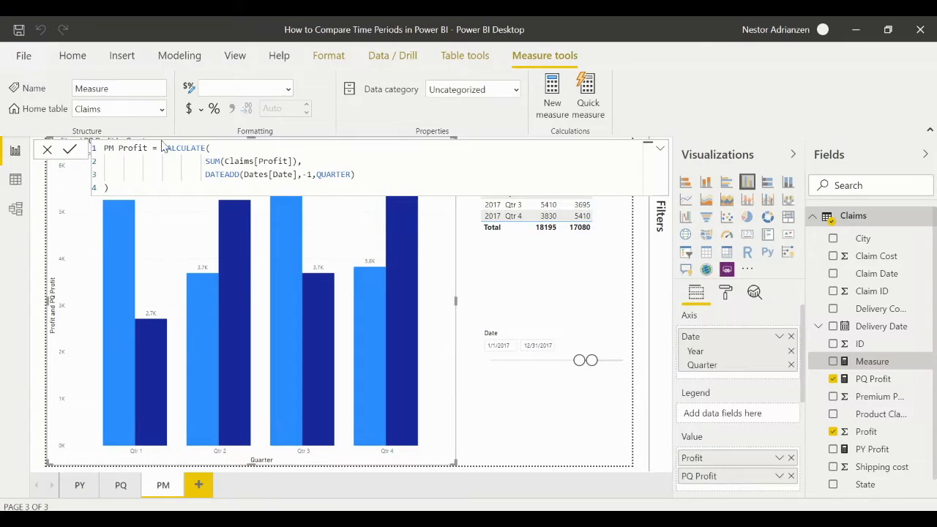
double_click(350, 174)
key("BackSpace")
key("BackSpace")
key("BackSpace")
key("BackSpace")
key("BackSpace")
key("BackSpace")
key("BackSpace")
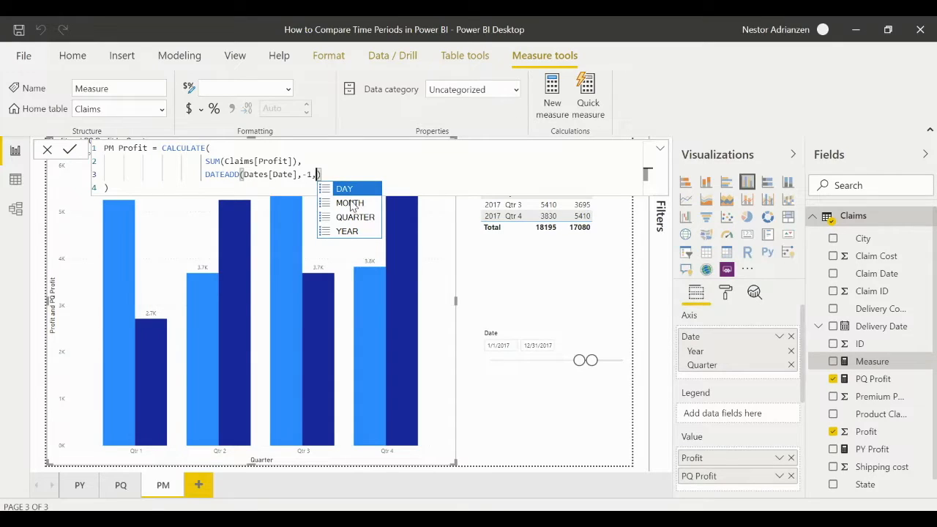
left_click(350, 203)
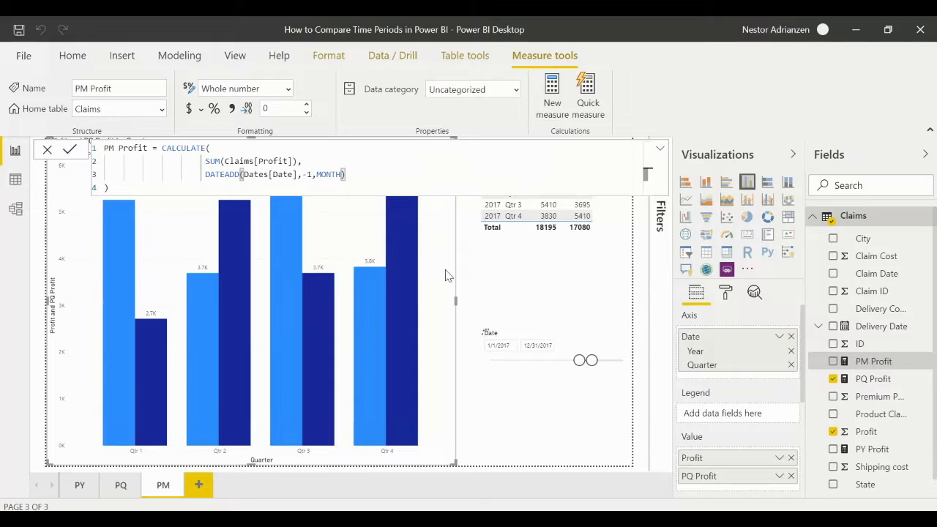
left_click(464, 402)
Step: Replace PQ Profit with PM Profit in the values of the PM page's column chart
left_click(662, 155)
left_click(662, 157)
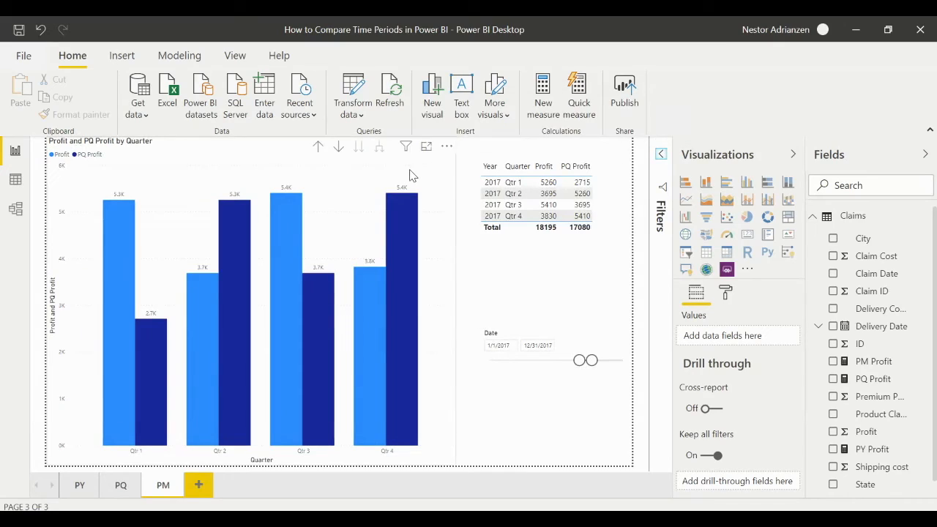
left_click(428, 169)
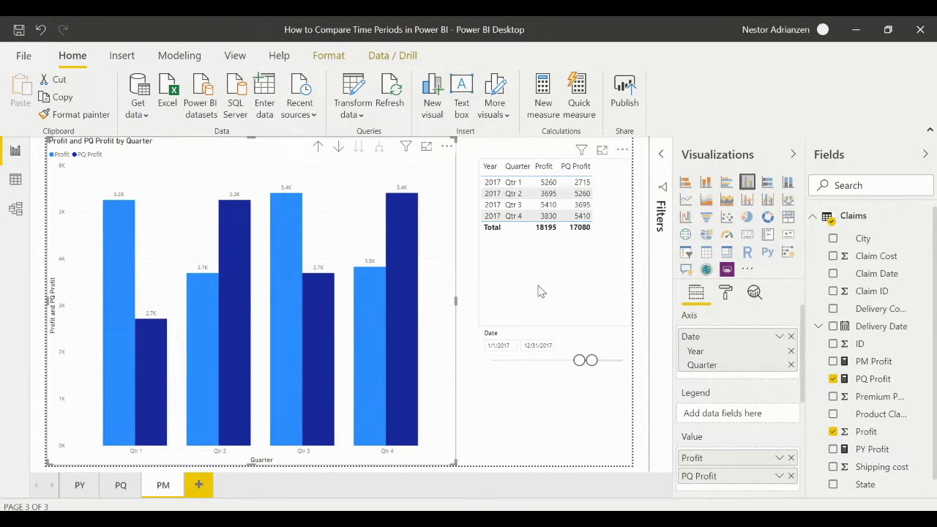
left_click(791, 477)
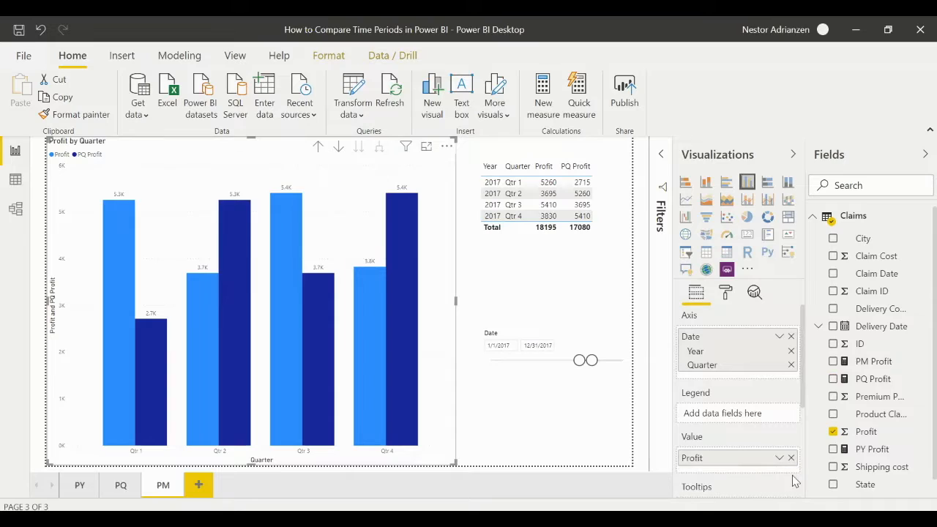
left_click(834, 362)
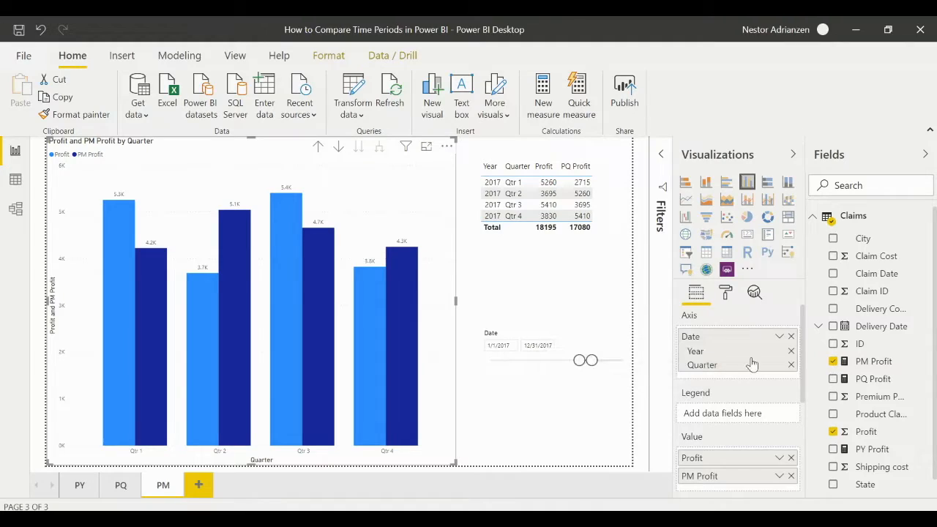
Step: Replace the column chart's axis field with the full Date hierarchy from the Dates table
left_click(792, 337)
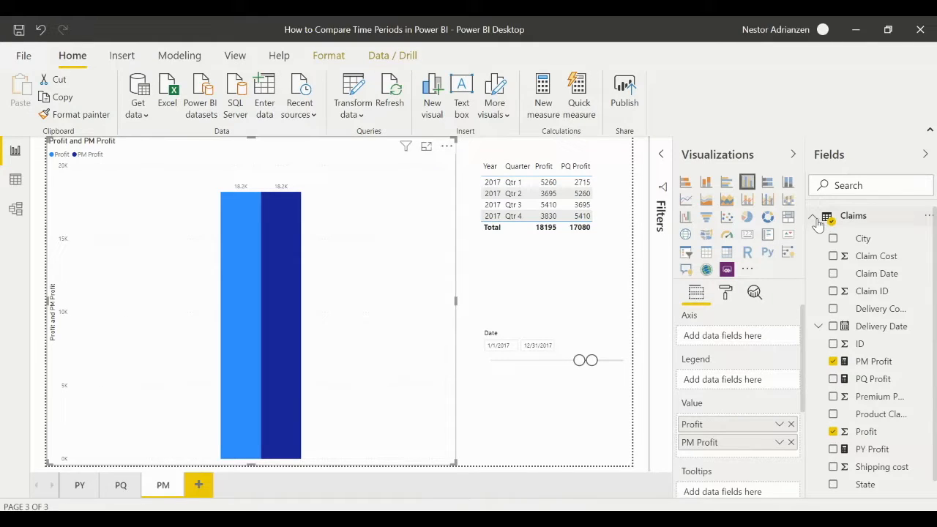
left_click(815, 219)
left_click(851, 237)
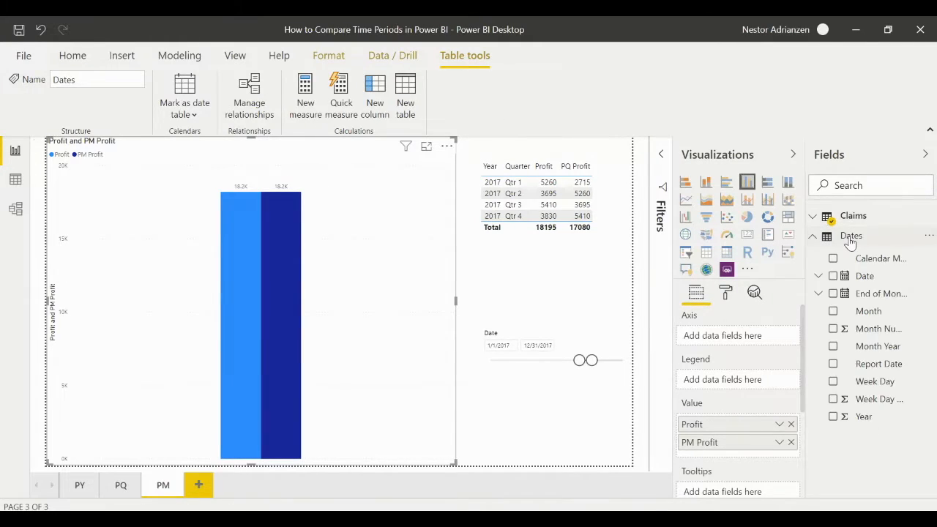
left_click(834, 276)
left_click(661, 150)
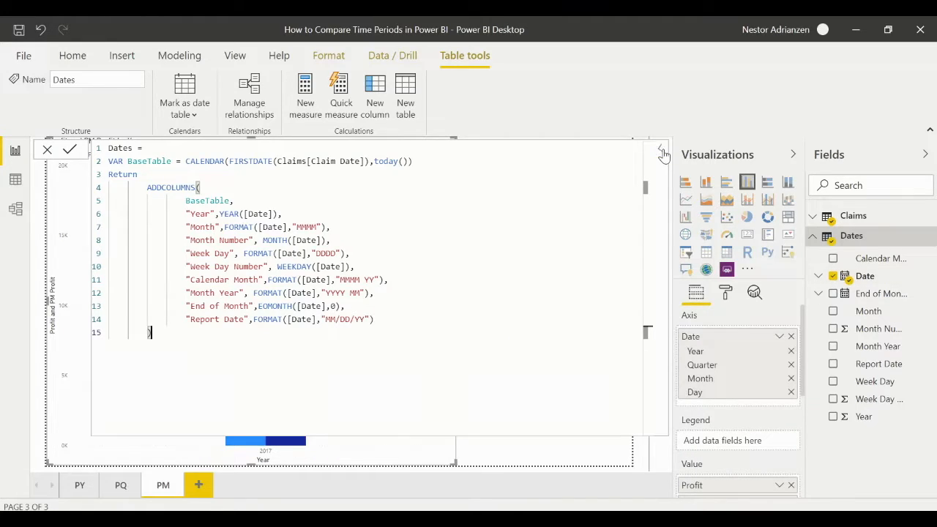
left_click(662, 151)
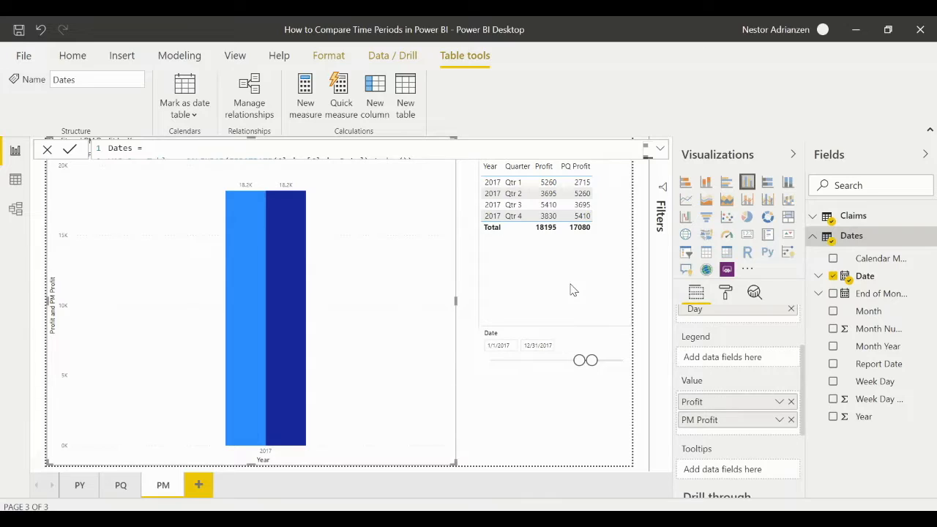
Step: Remove PQ Profit from the PM page's table and re-add the full Date hierarchy from the Dates table ahead of Profit
left_click(574, 290)
left_click(791, 333)
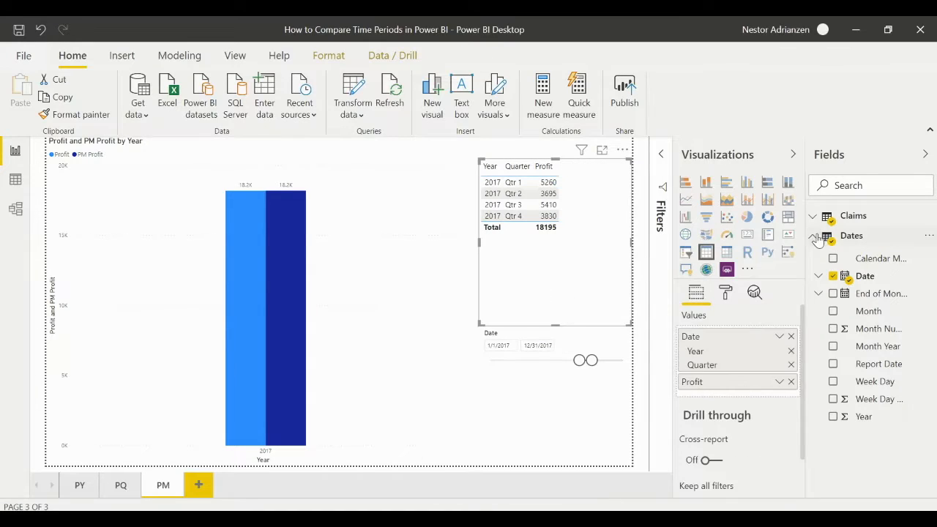
left_click(790, 337)
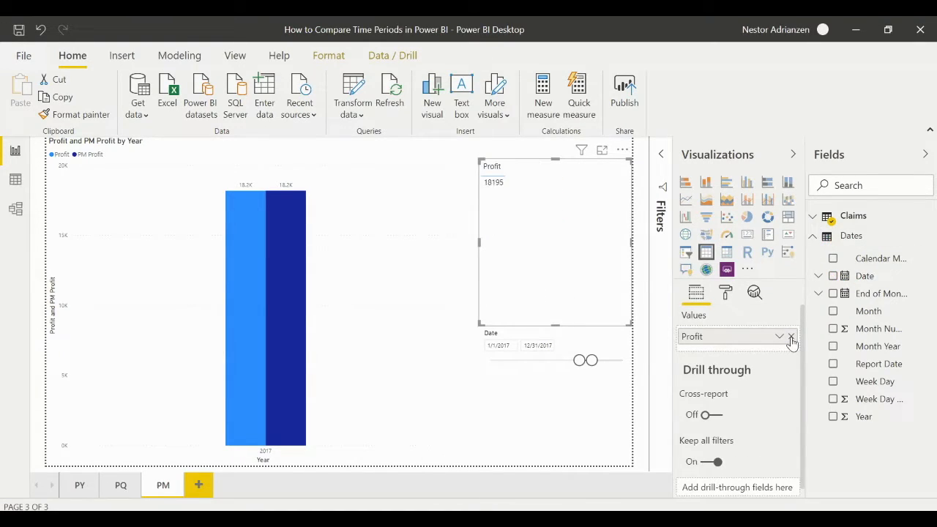
left_click(835, 277)
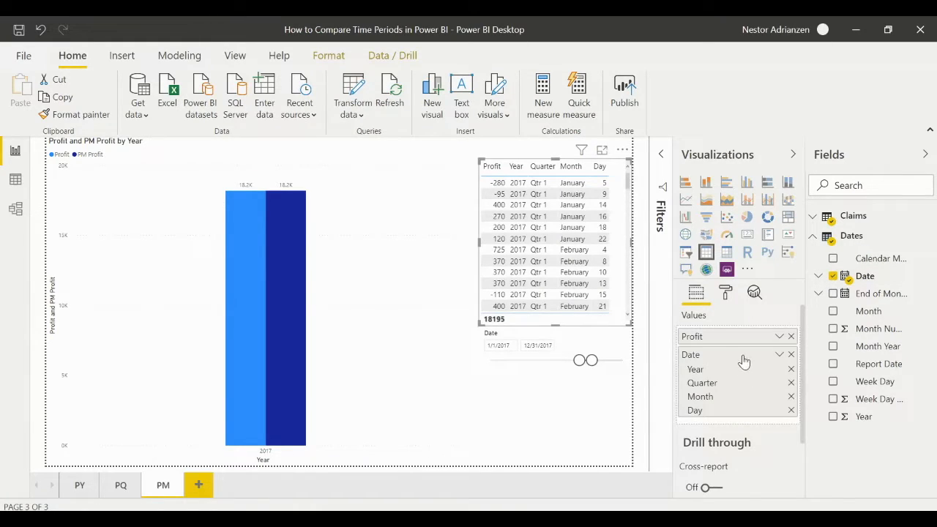
left_click_drag(744, 361, 742, 342)
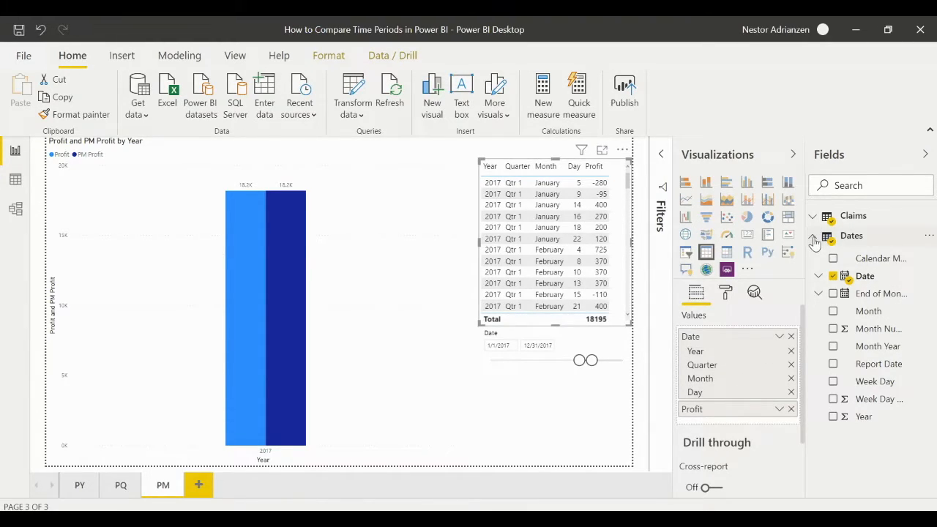
Step: Add PM Profit to the table and remove the Day and Quarter levels from its Date hierarchy
left_click(814, 238)
left_click(813, 220)
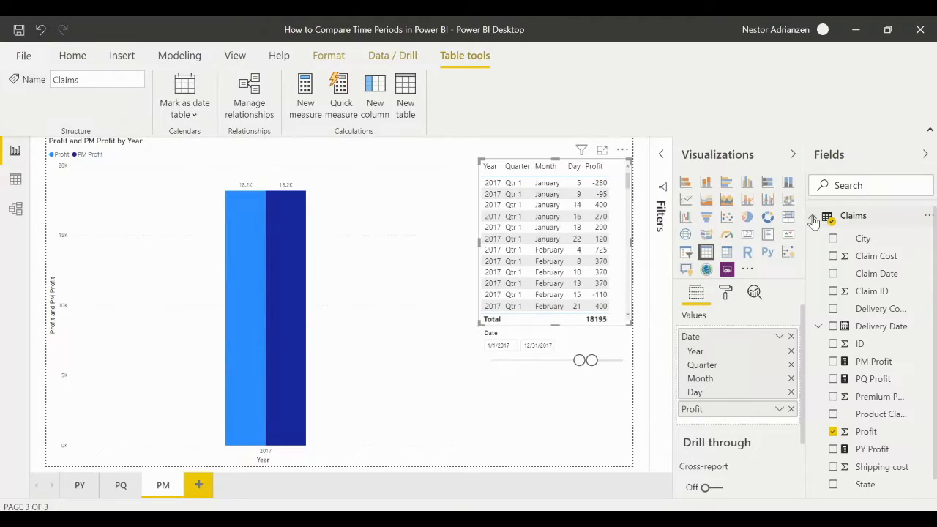
left_click(833, 362)
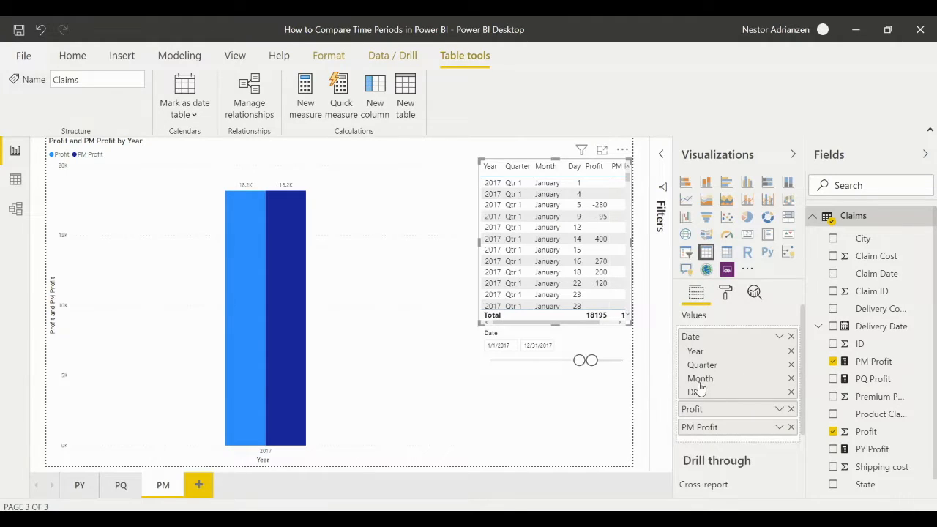
left_click(790, 393)
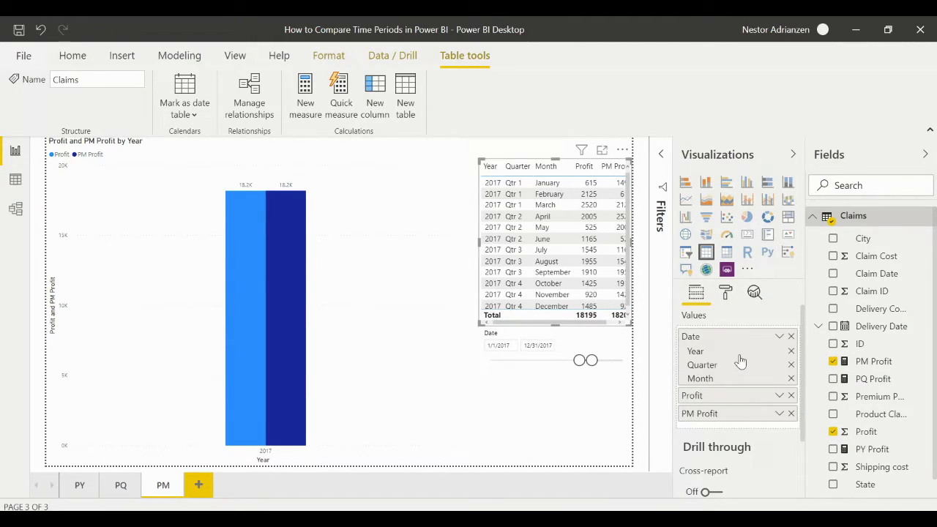
left_click(791, 365)
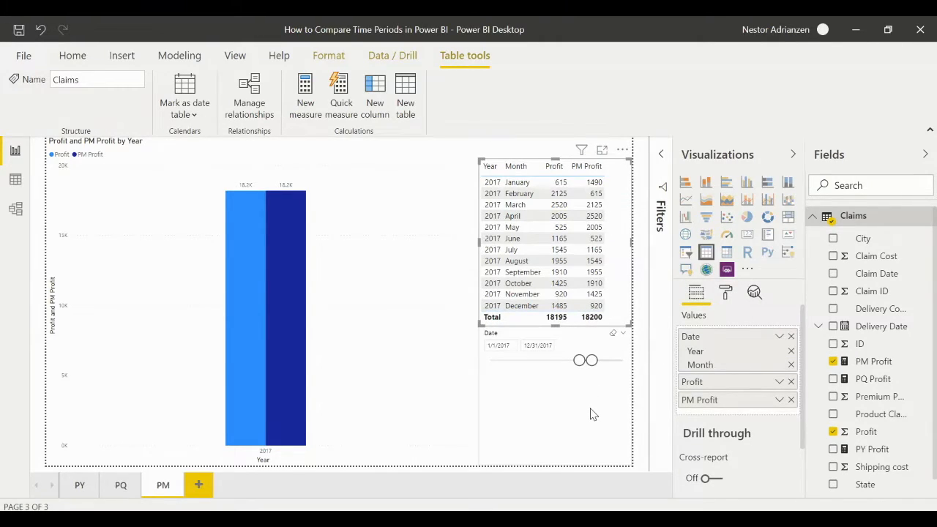
Step: Take the column chart down to the quarter level and remove Day from its axis hierarchy
left_click(350, 278)
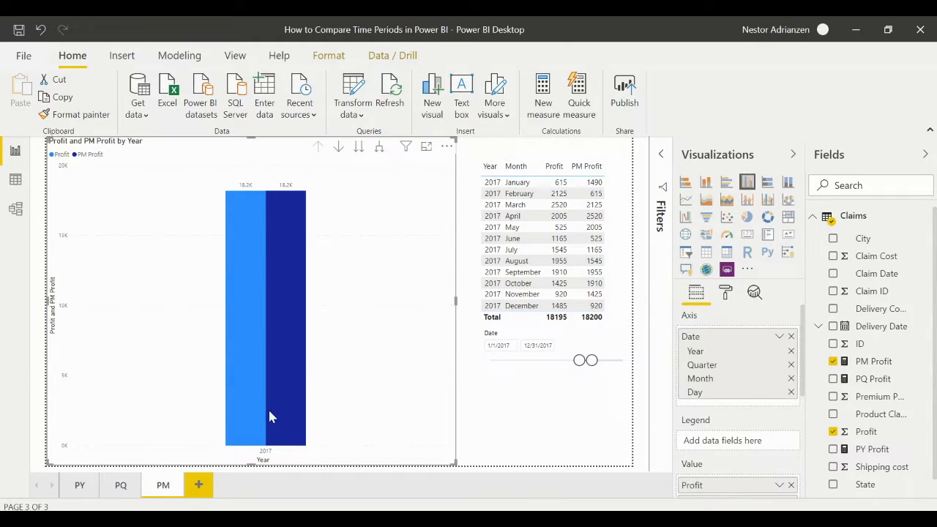
left_click(340, 149)
left_click(359, 148)
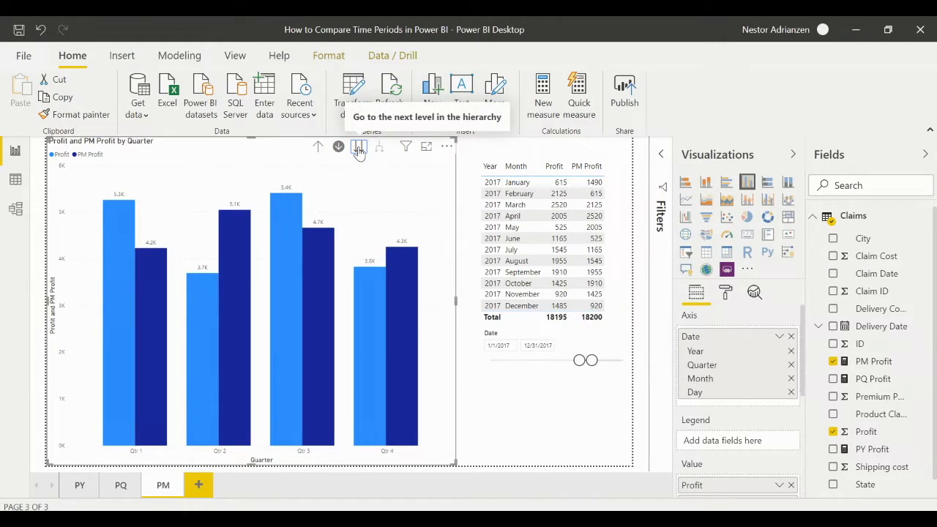
left_click(360, 150)
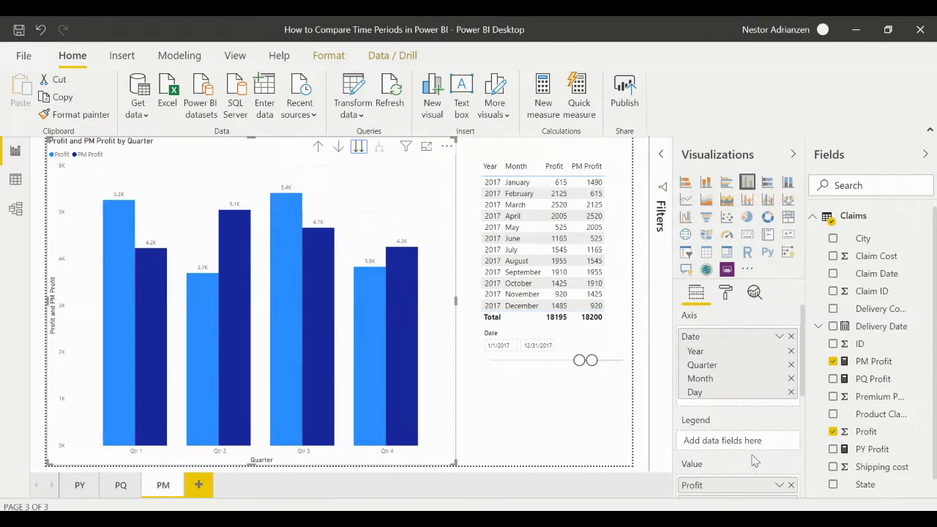
left_click(791, 394)
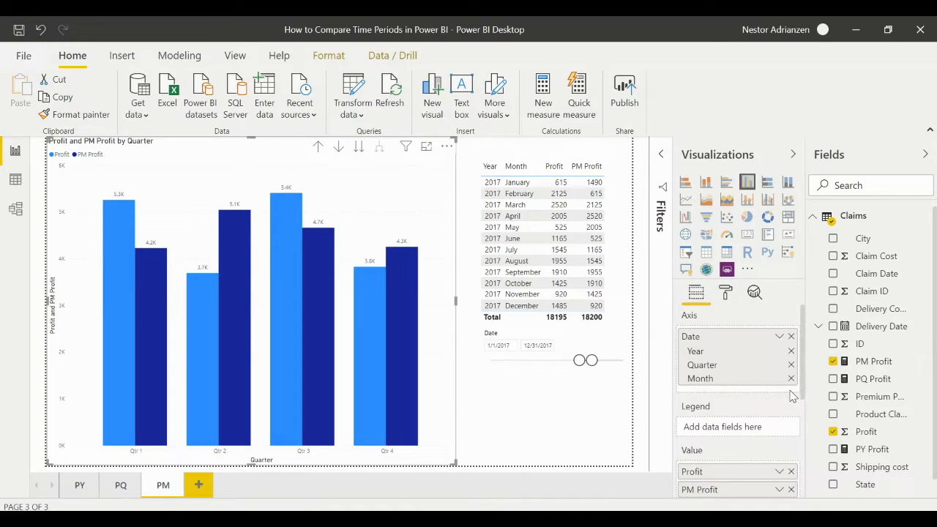
Step: Take the column chart down to the month level of the Date hierarchy
left_click(612, 382)
left_click(407, 190)
left_click(358, 148)
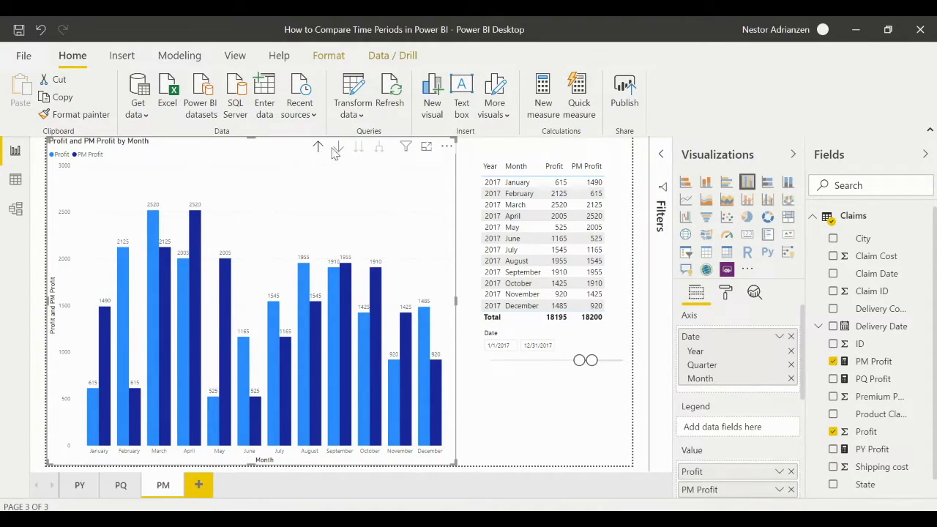
left_click(340, 149)
left_click(321, 145)
left_click(360, 150)
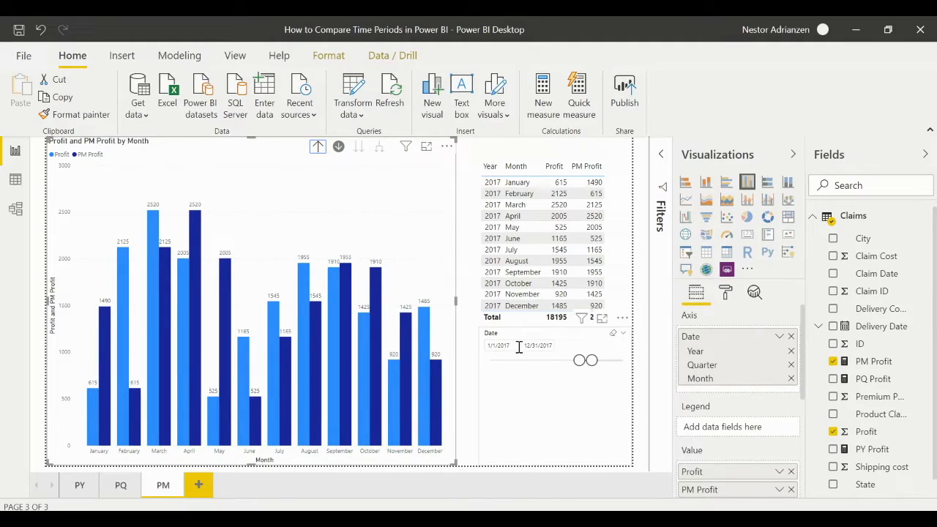
Step: Shorten the date slicer to fit its slider and move it lower, leaving a gap beneath the table
left_click(497, 349)
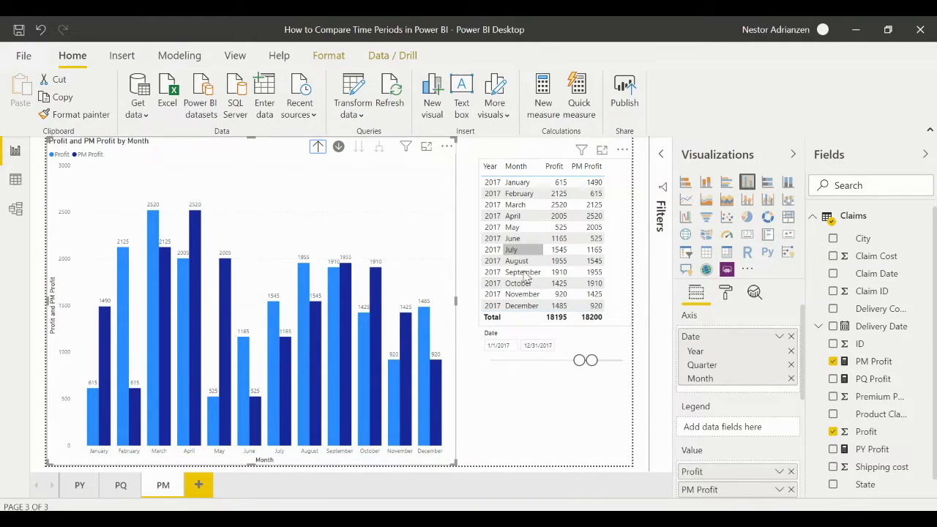
left_click(579, 339)
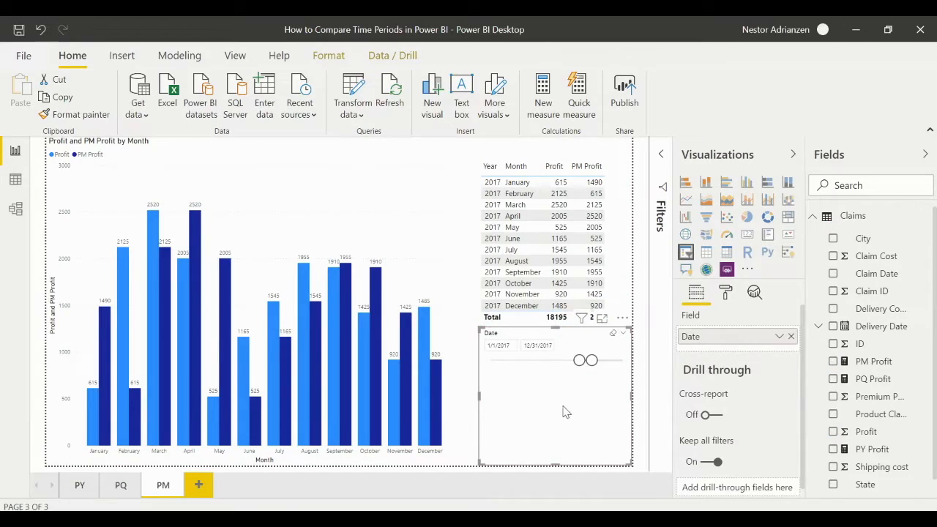
left_click_drag(555, 464, 557, 378)
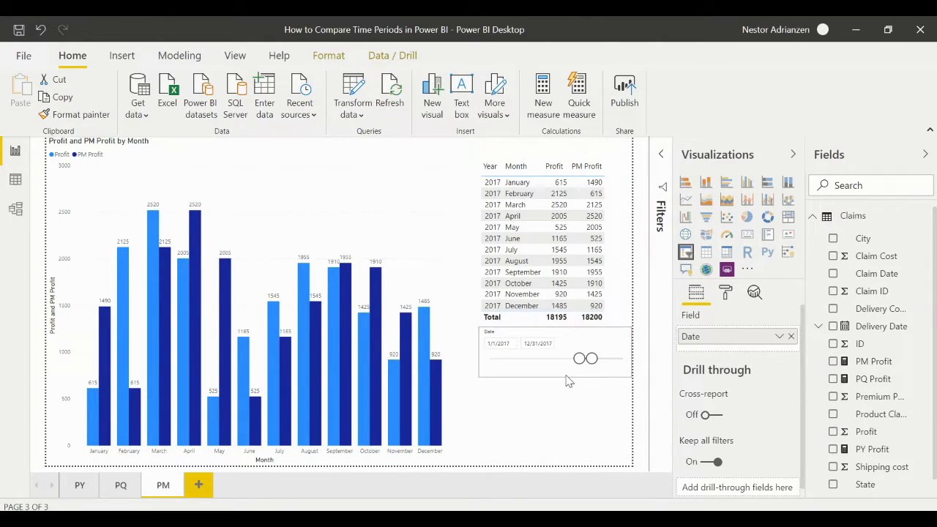
left_click_drag(584, 339, 584, 397)
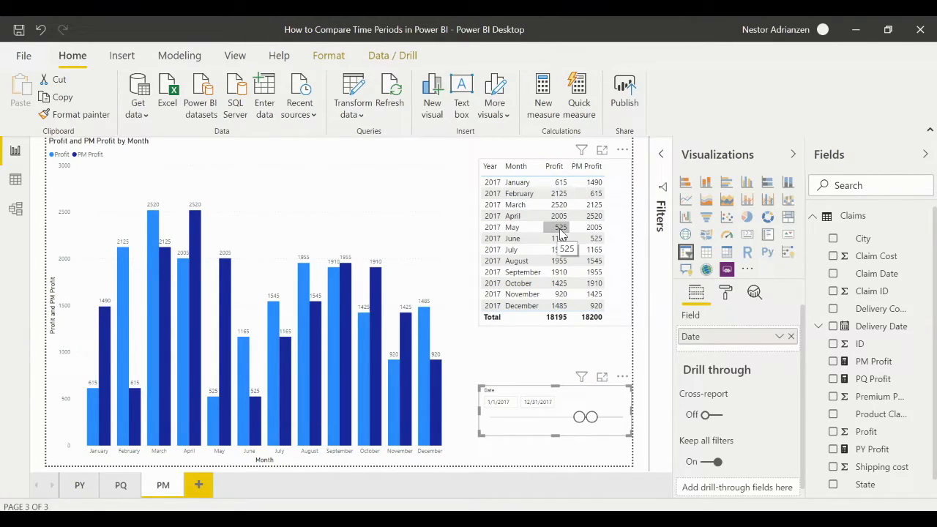
Step: Try the monthly profit chart as a line chart and a stacked column chart, and switch back to clustered columns
mouse_move(218, 424)
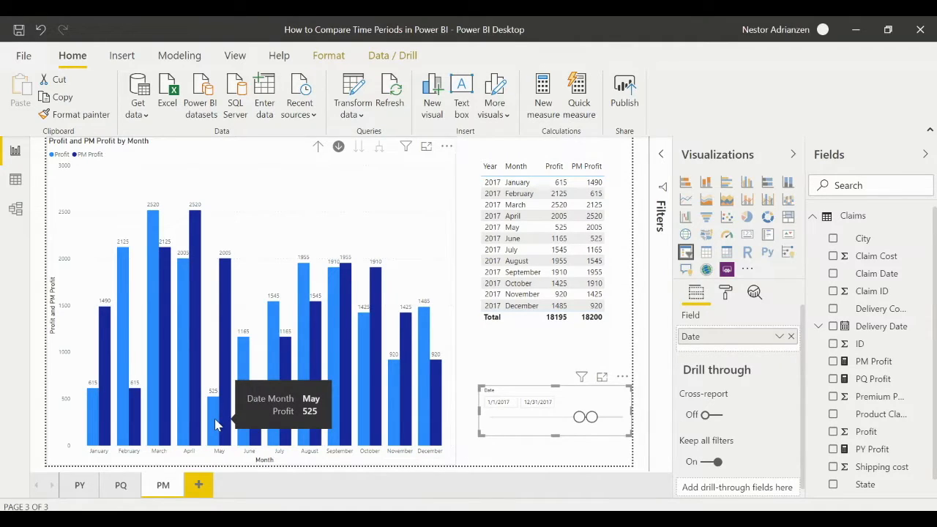
mouse_move(226, 401)
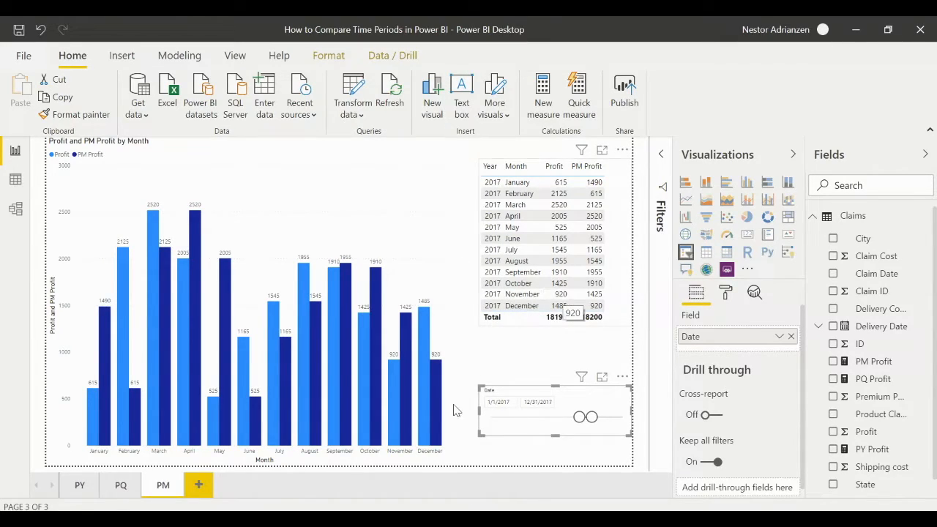
mouse_move(401, 434)
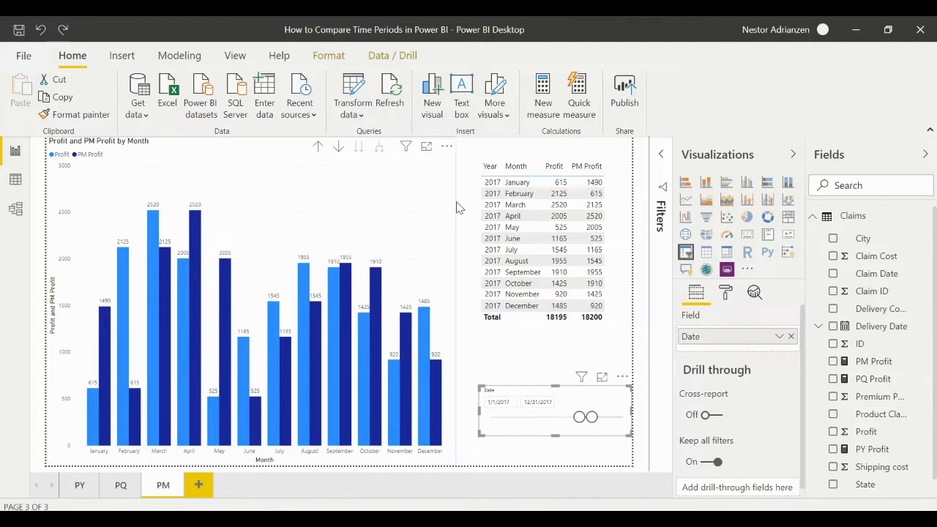
left_click(446, 210)
left_click(687, 199)
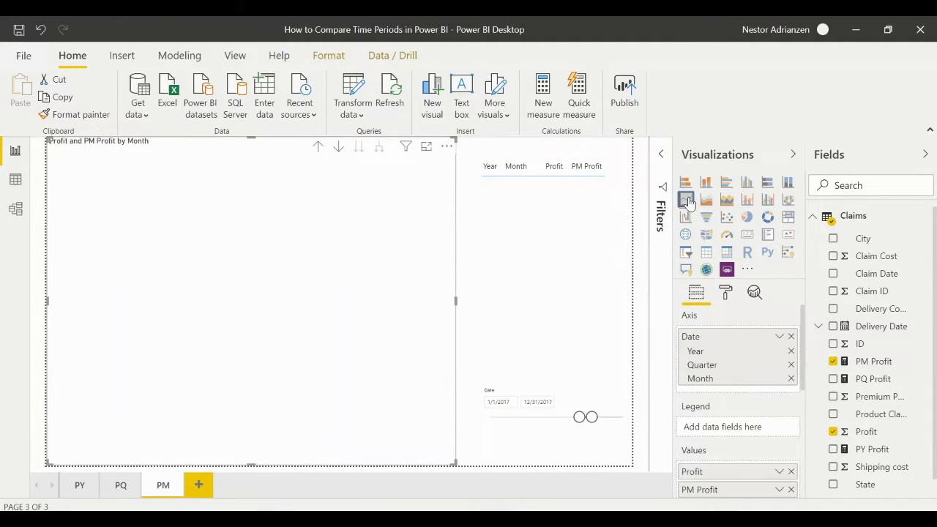
left_click(709, 186)
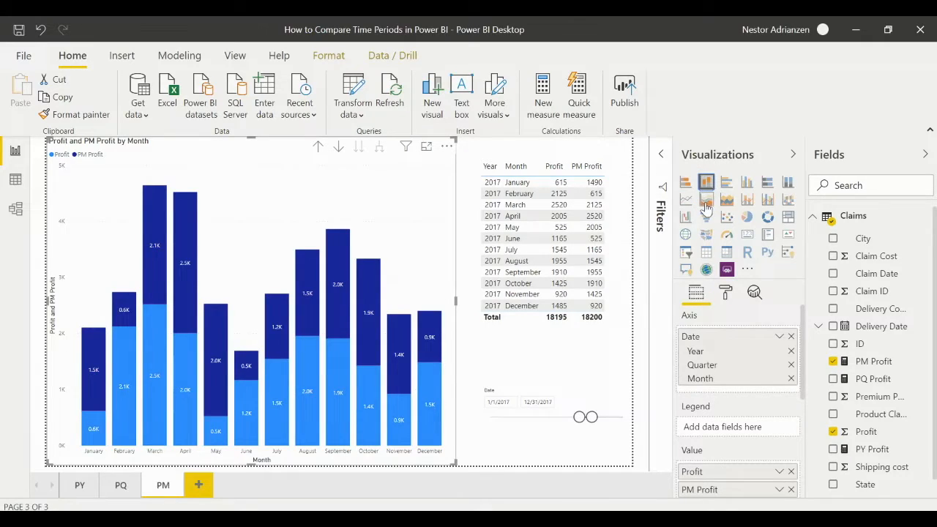
left_click(747, 184)
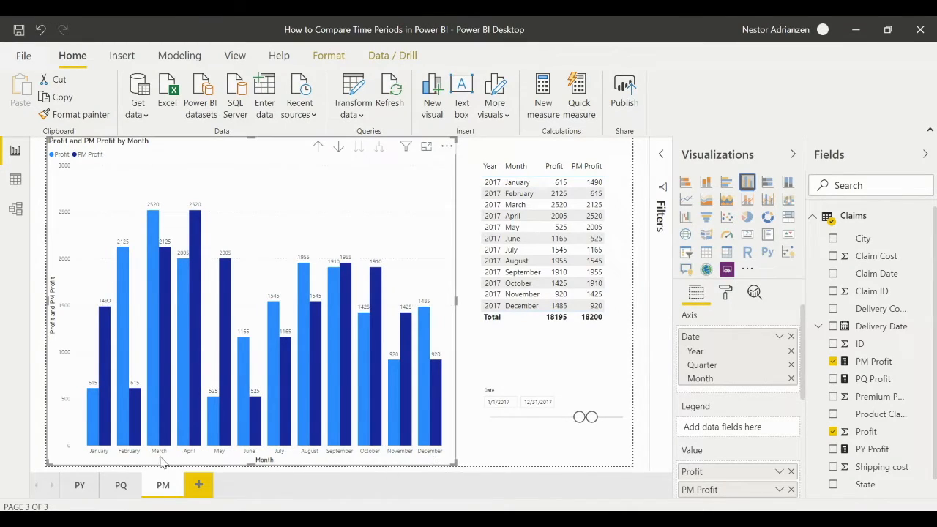
Step: Duplicate the PM report page and rename the copy as PD
right_click(166, 486)
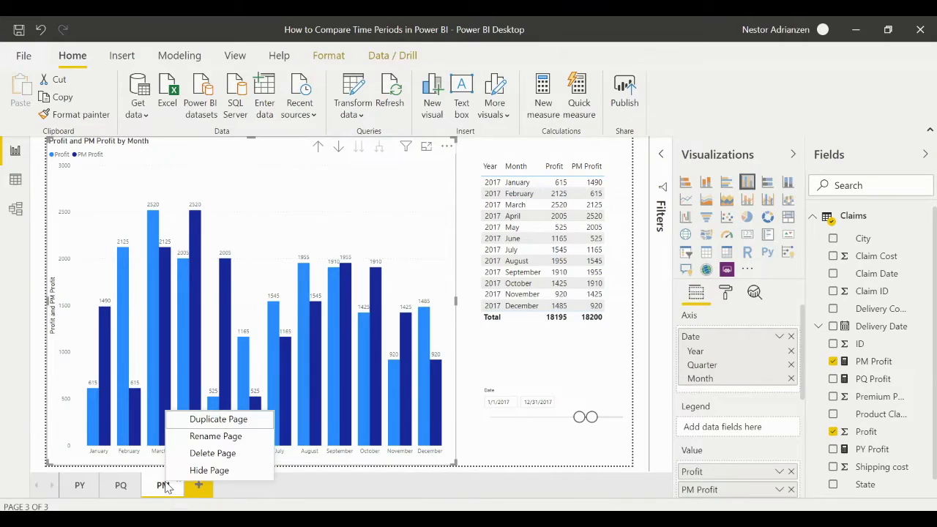
left_click(215, 419)
double_click(227, 487)
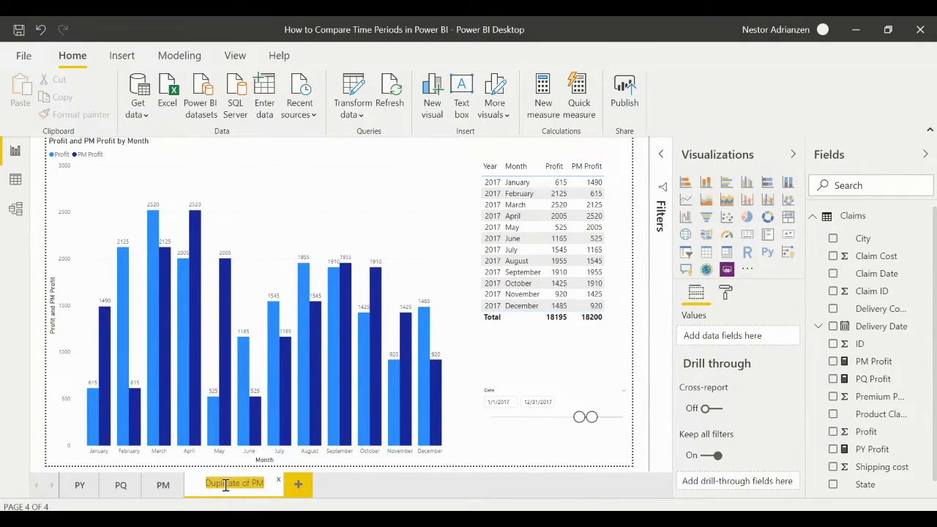
type("PD")
left_click(439, 198)
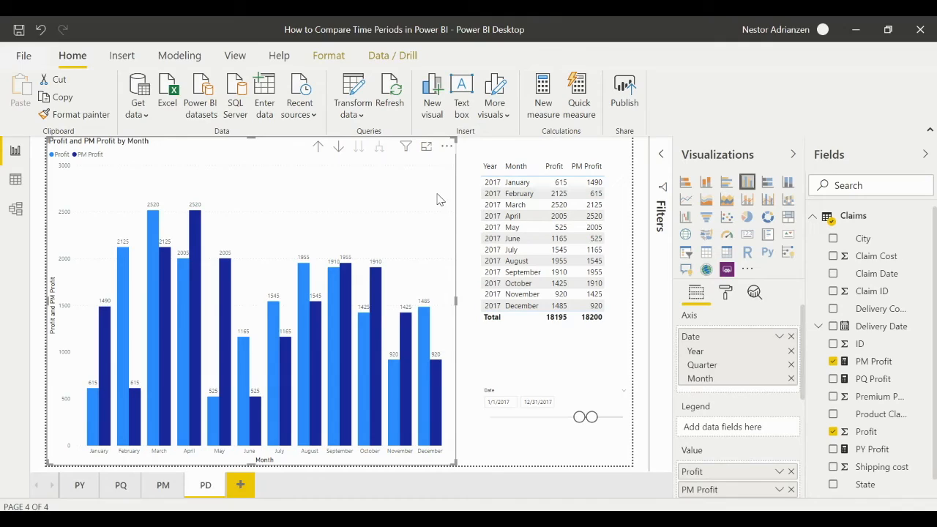
Step: Start a new measure named PD in the Claims table with CALCULATE and SUM(Claims[Profit]) as its expression
left_click(511, 456)
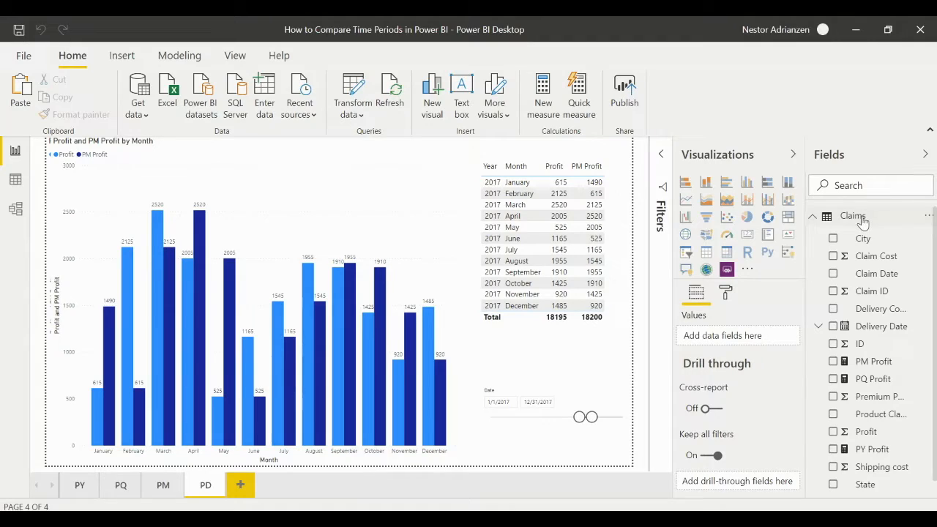
right_click(863, 222)
key("Escape")
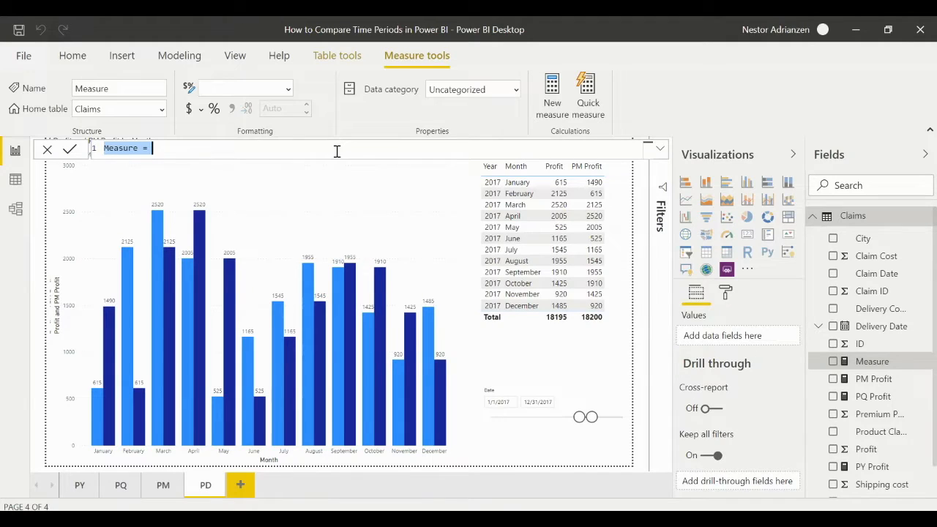
type("PD")
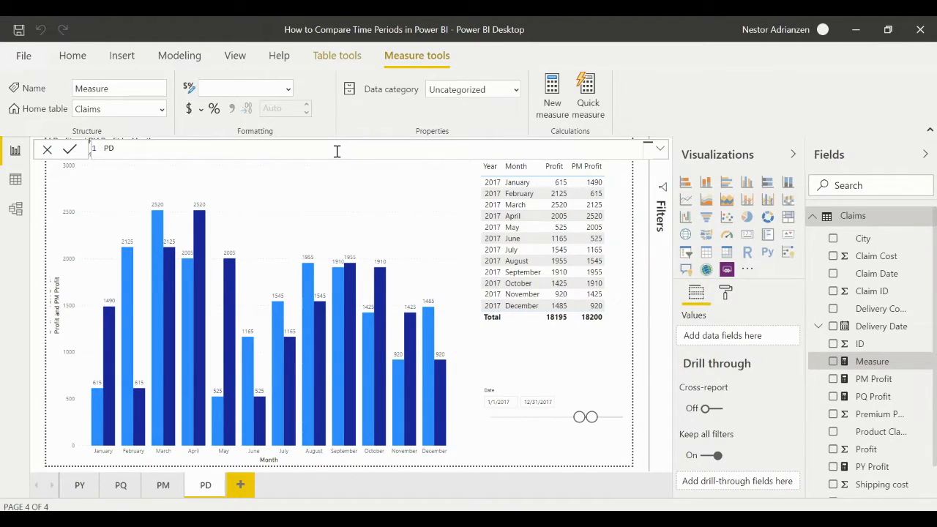
type(" = CALCULATE(")
key("shift+Return")
key("Tab")
key("Tab")
type("SUM(")
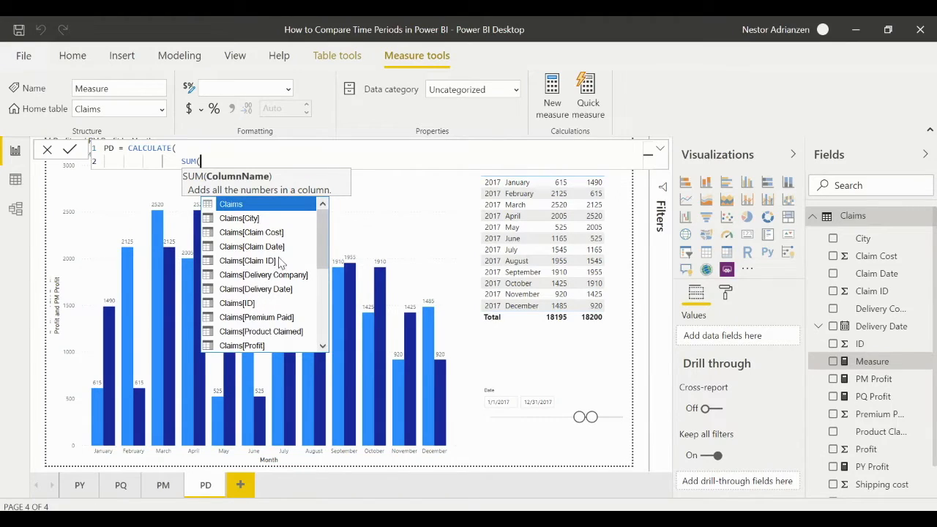
double_click(260, 347)
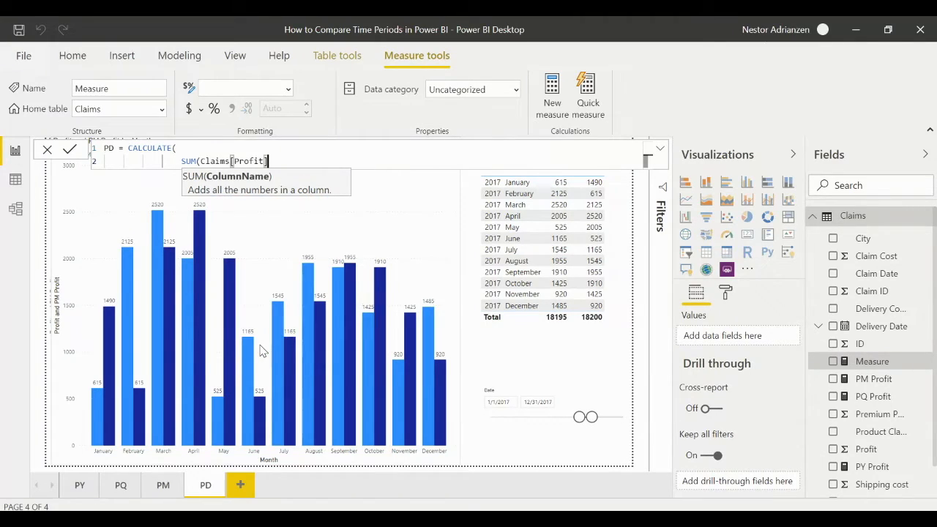
type("),")
key("shift+Return")
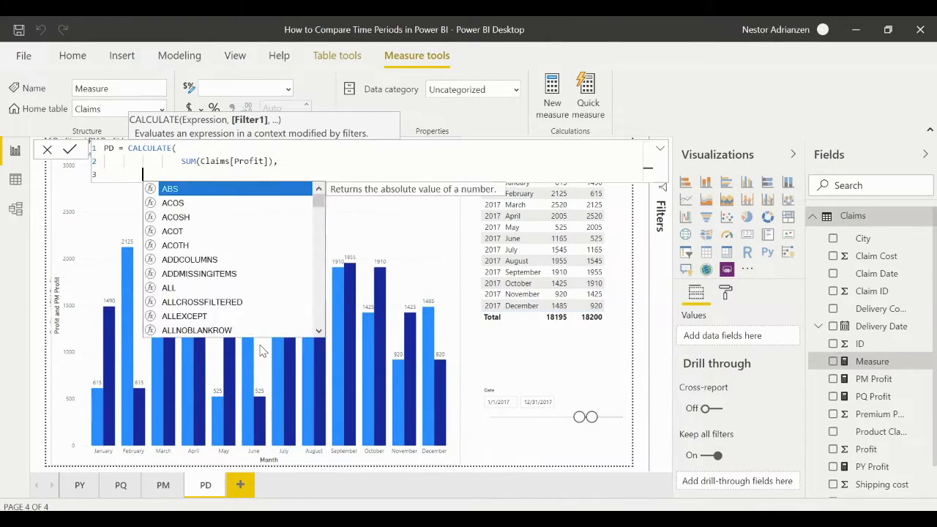
Step: Complete the PD measure's formula with the filter DATEADD(Dates[Date],-1,DAY) and the closing parenthesis
type("date")
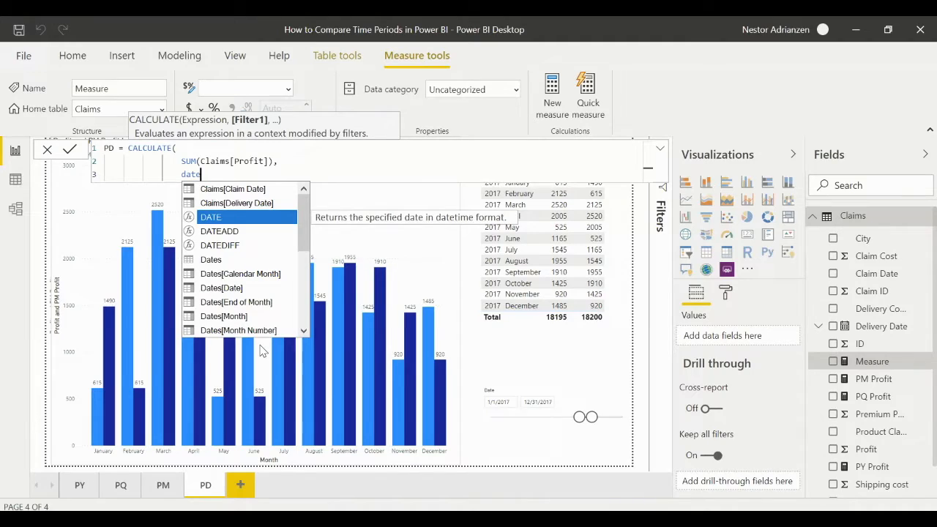
key("Down")
key("Tab")
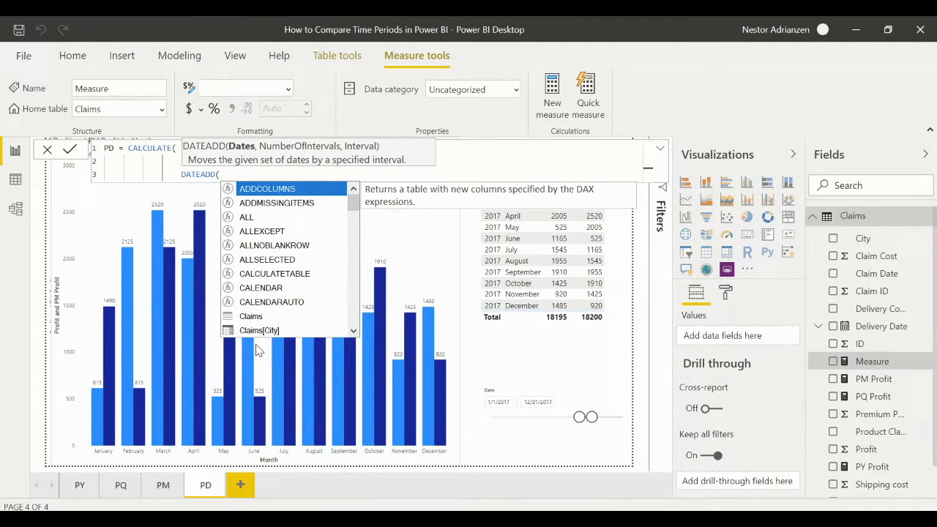
type("dates")
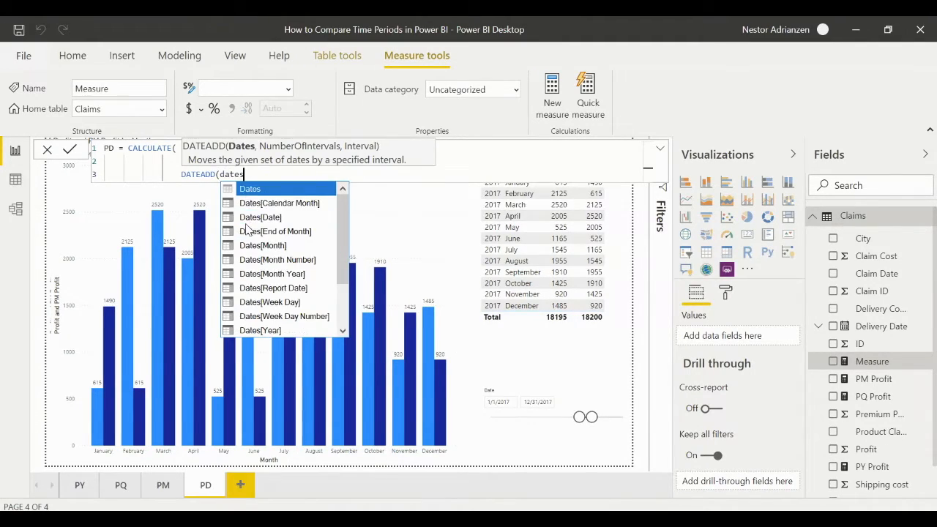
left_click(251, 216)
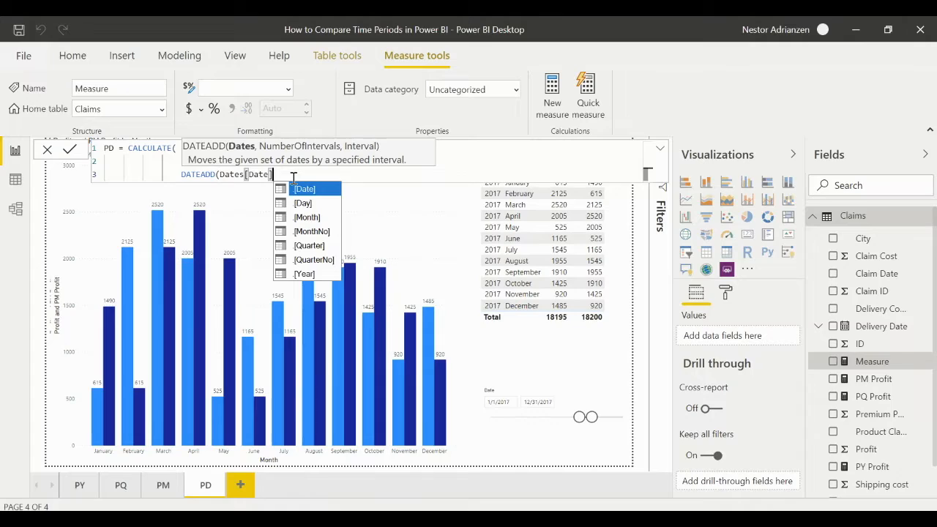
type(",-1")
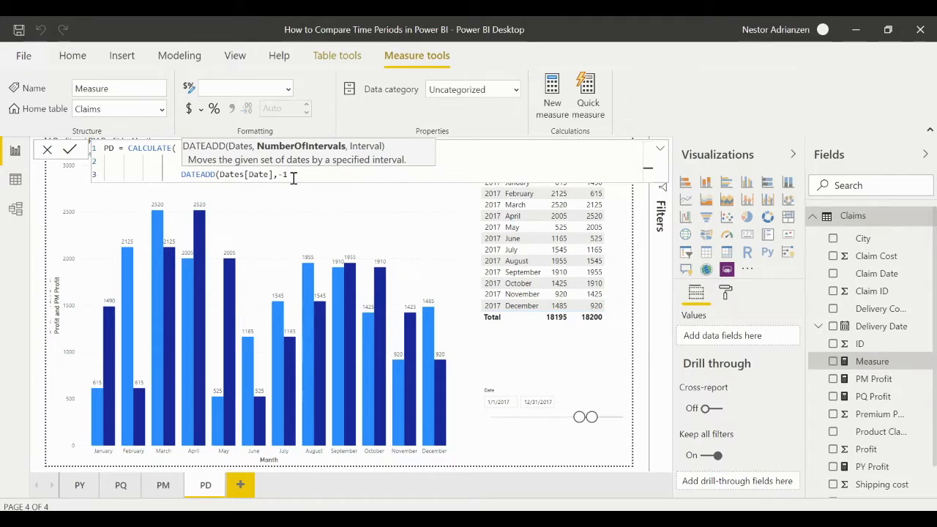
type(",")
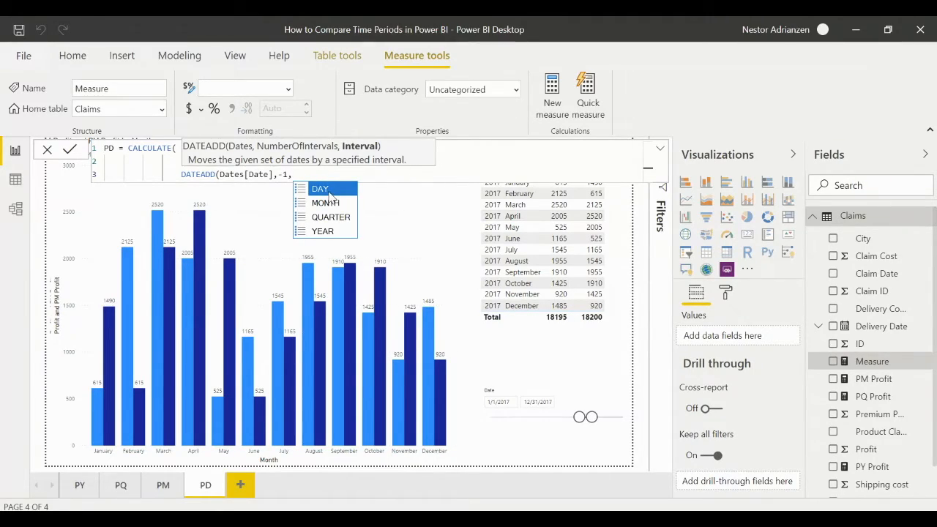
key("Tab")
type(")")
key("shift+Return")
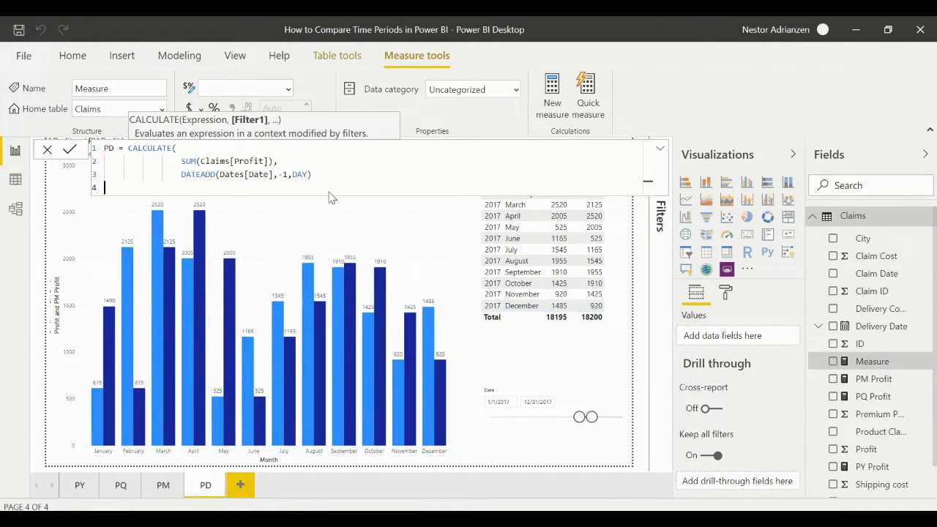
type(")")
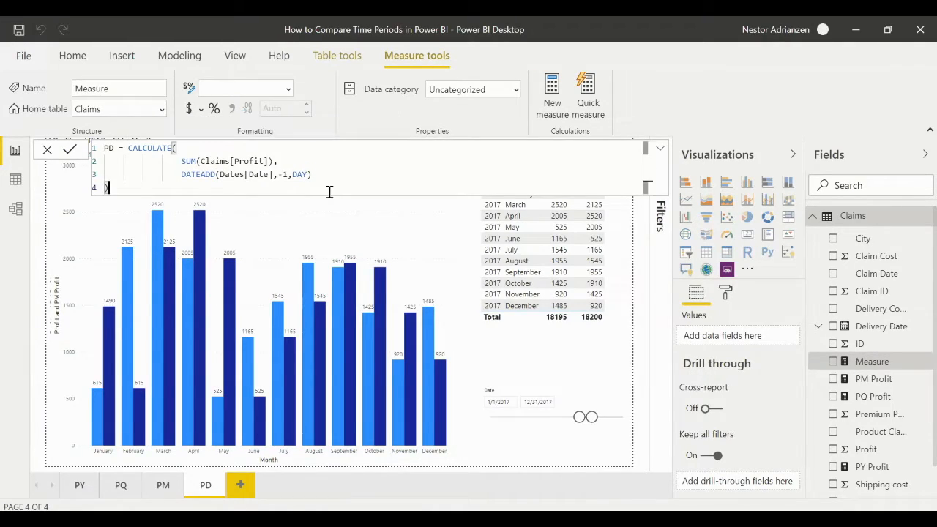
Step: Rename the measure to PD Profit in its formula and commit it
left_click(114, 149)
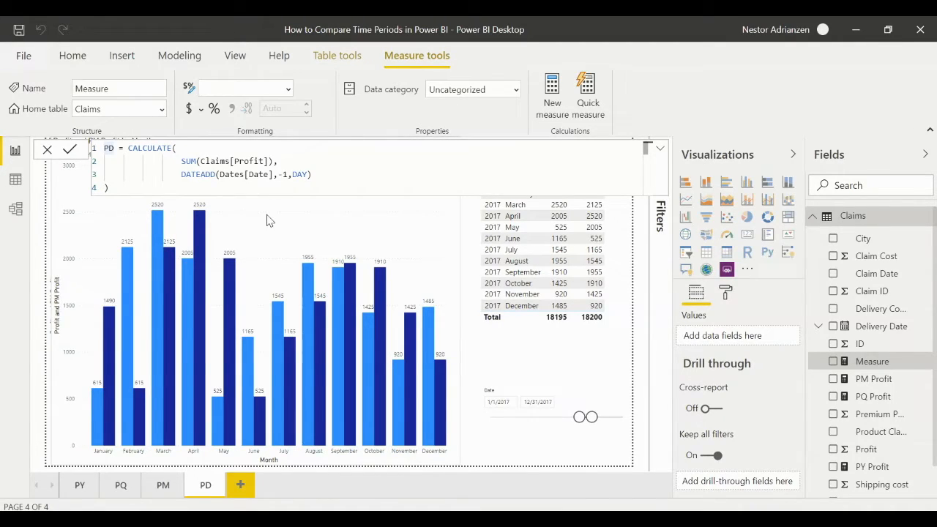
type("Profit")
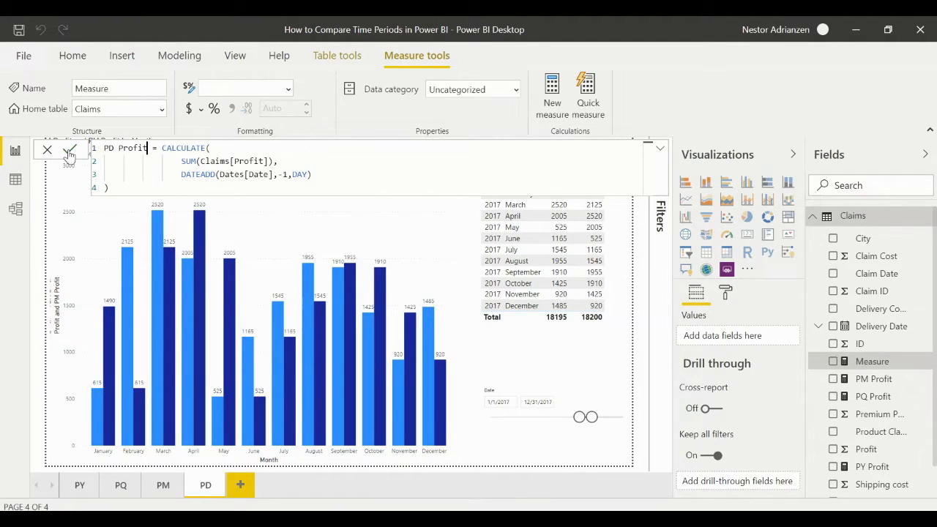
left_click(69, 150)
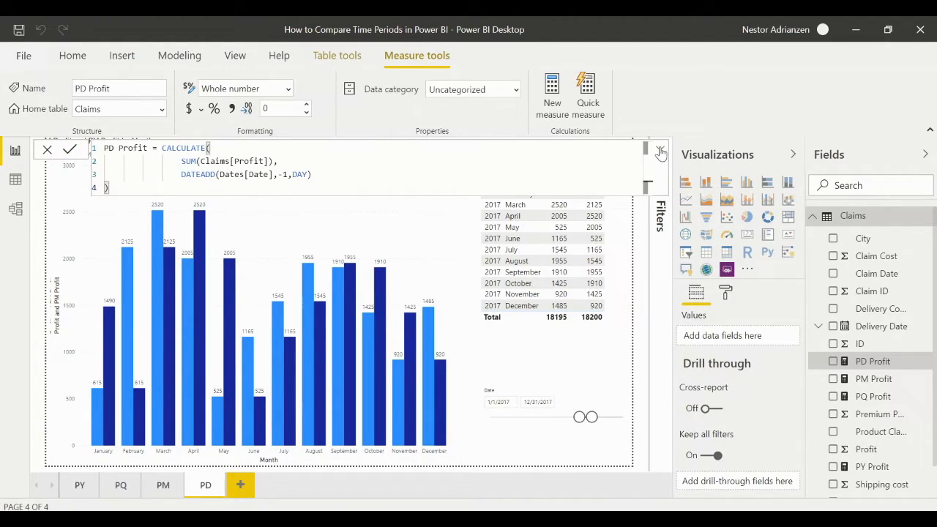
Step: Replace PM Profit with PD Profit in the values of the column chart on the PD page
left_click(417, 192)
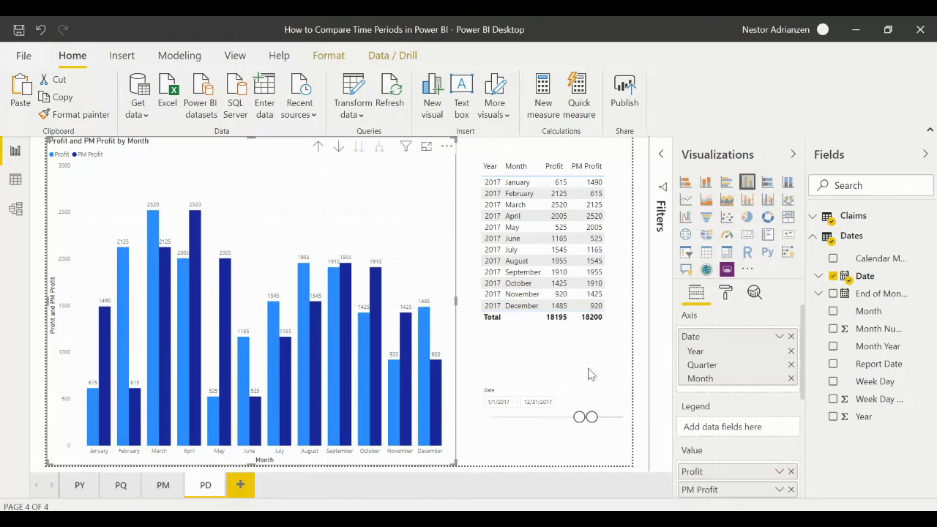
left_click(791, 490)
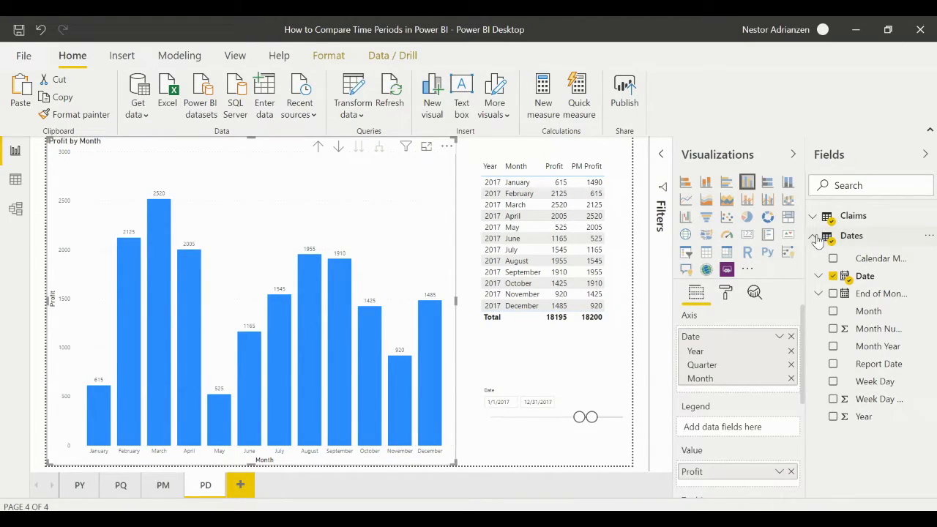
left_click(813, 220)
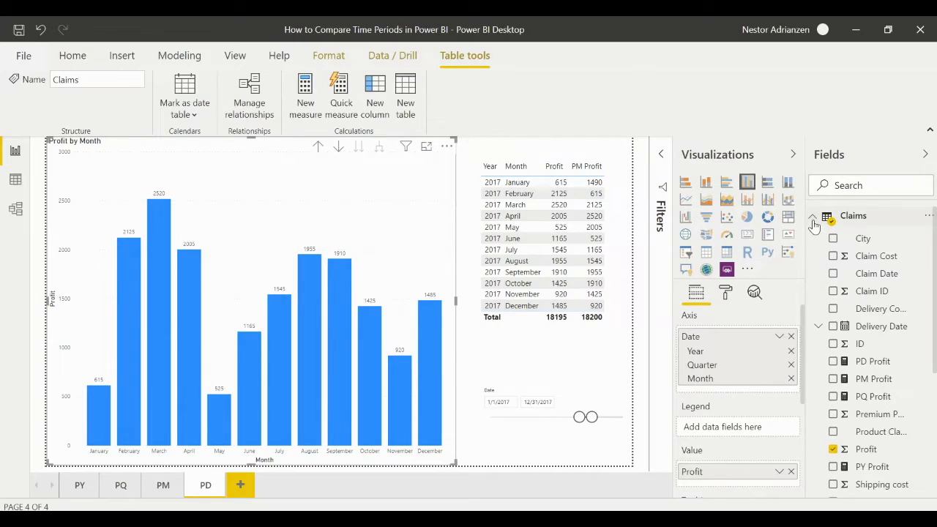
left_click(834, 362)
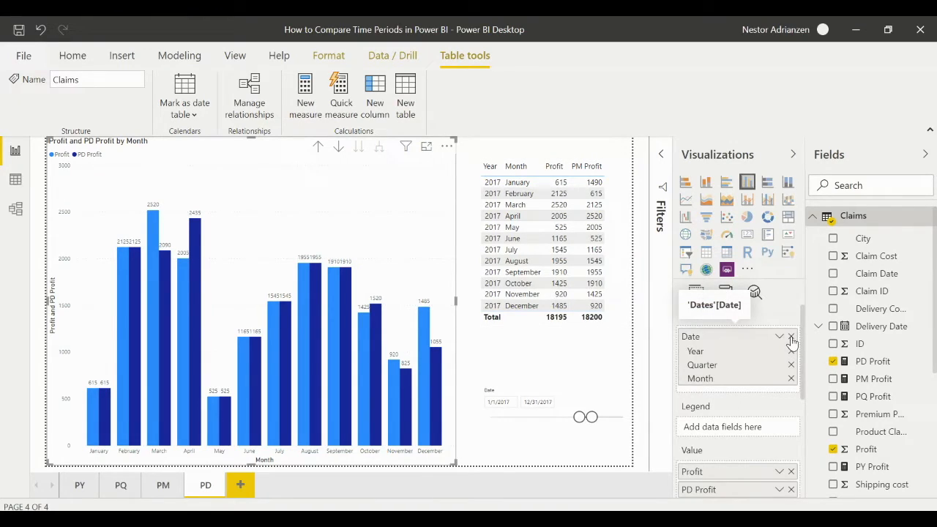
Step: Replace the column chart's axis field with the full Date hierarchy from the Dates table, including Day
left_click(791, 337)
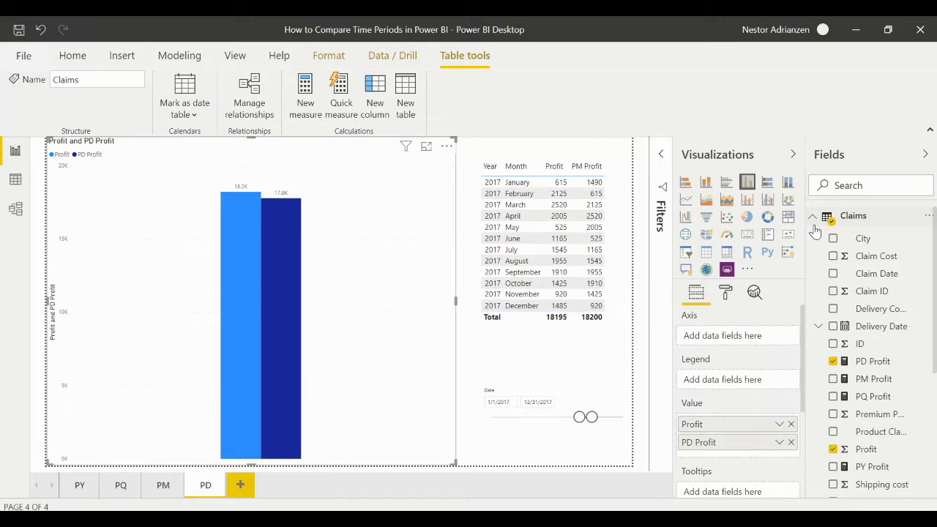
left_click(815, 219)
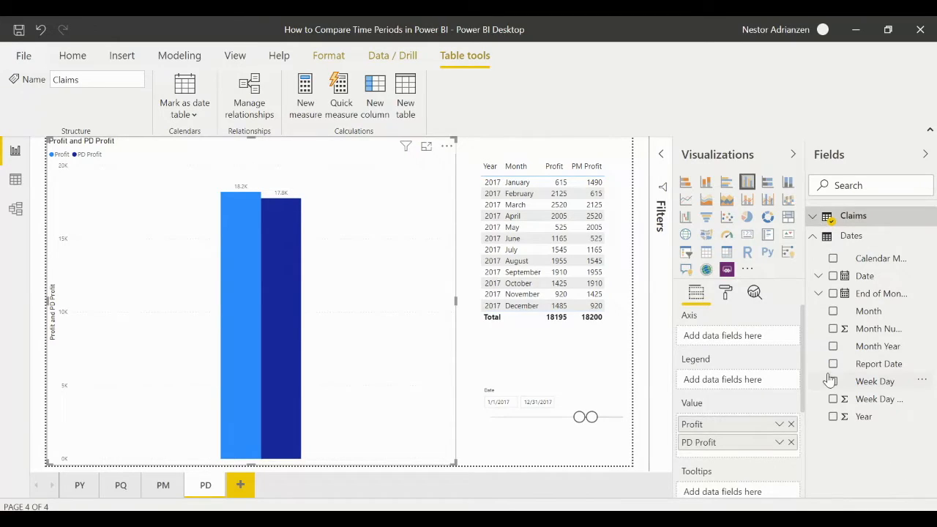
left_click(834, 276)
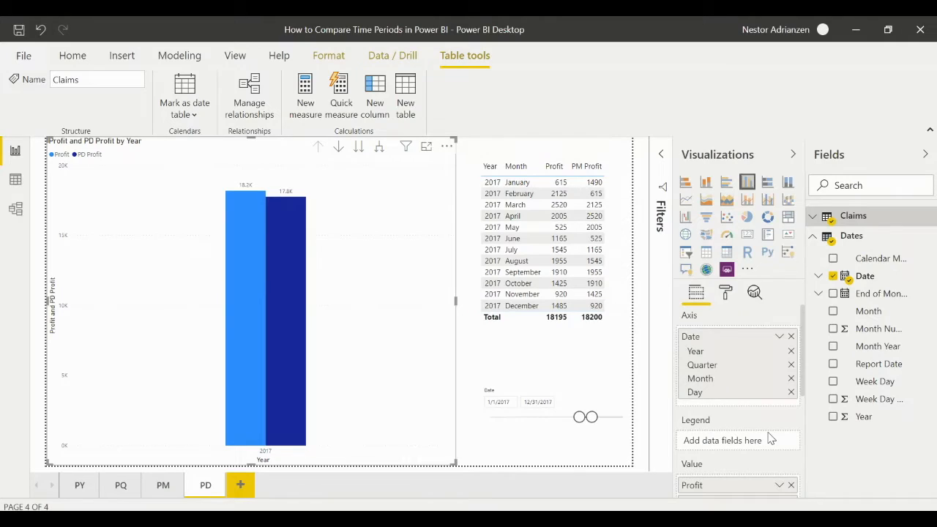
scroll(770, 437, "down", 3)
scroll(770, 437, "up", 3)
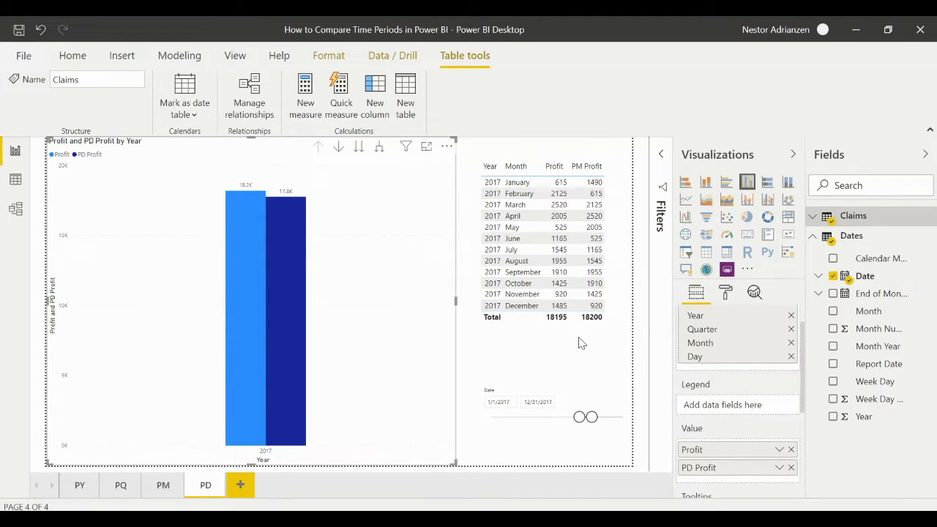
Step: Remove PM Profit from the table visual and replace its date field with the full Date hierarchy down to Day
left_click(621, 176)
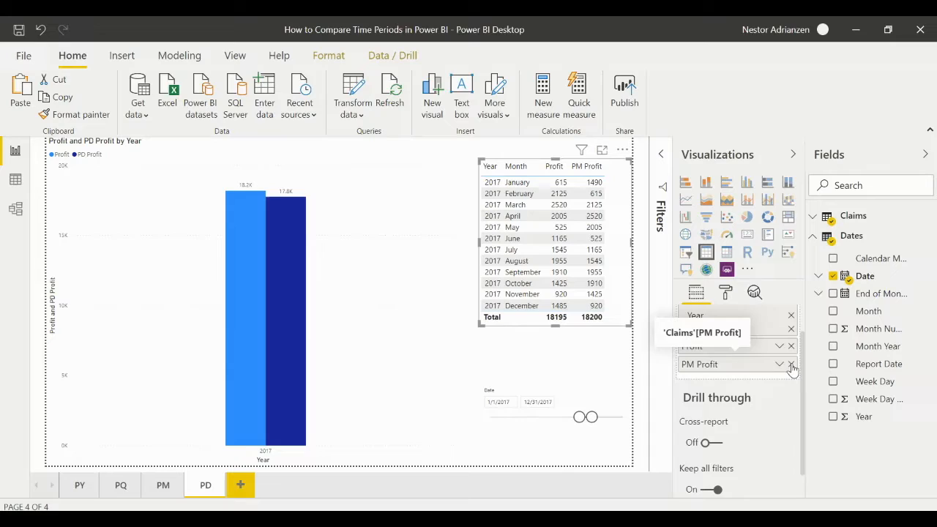
left_click(792, 366)
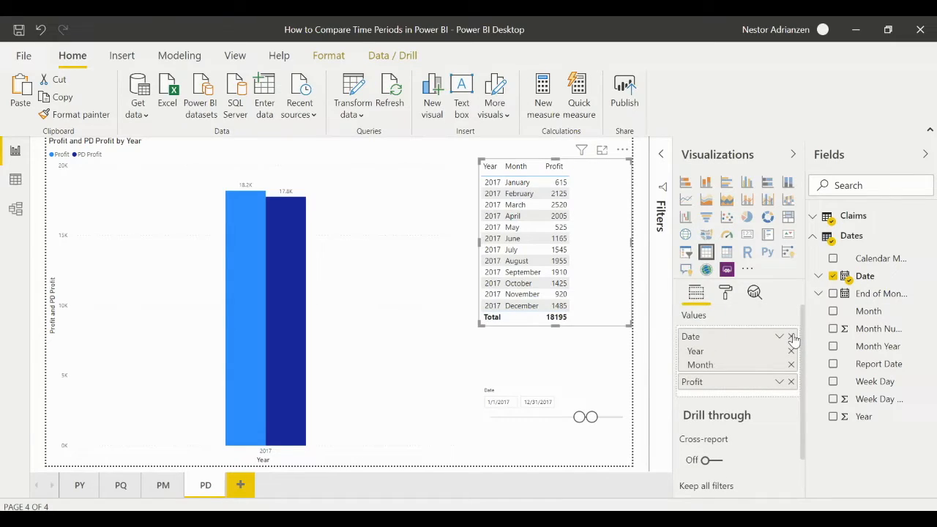
left_click(792, 336)
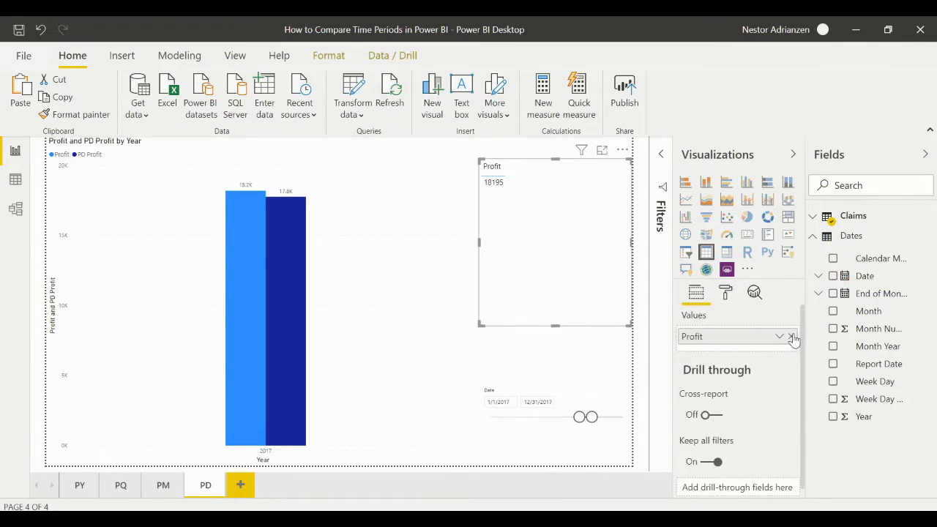
left_click(833, 276)
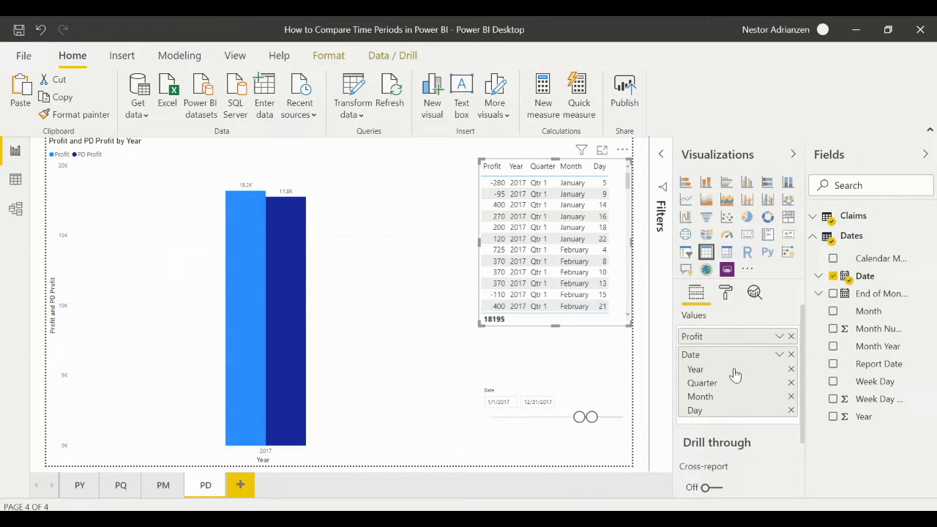
scroll(736, 375, "down", 1)
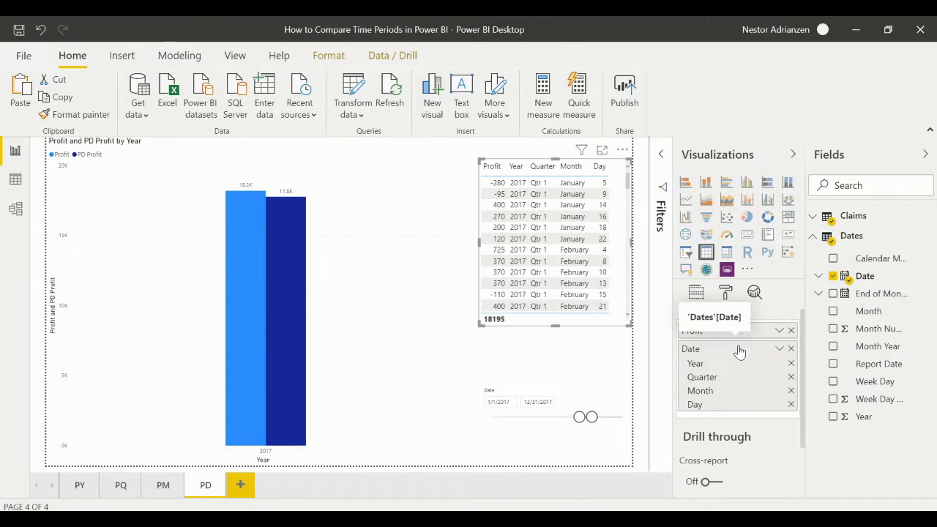
Step: Add PD Profit to the table visual and place the Profit column between the date columns and PD Profit
left_click(814, 235)
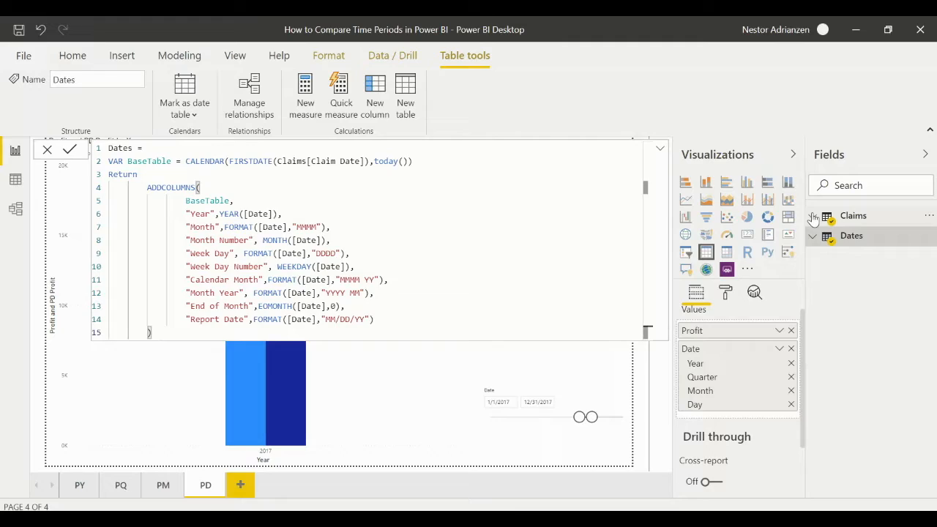
left_click(814, 219)
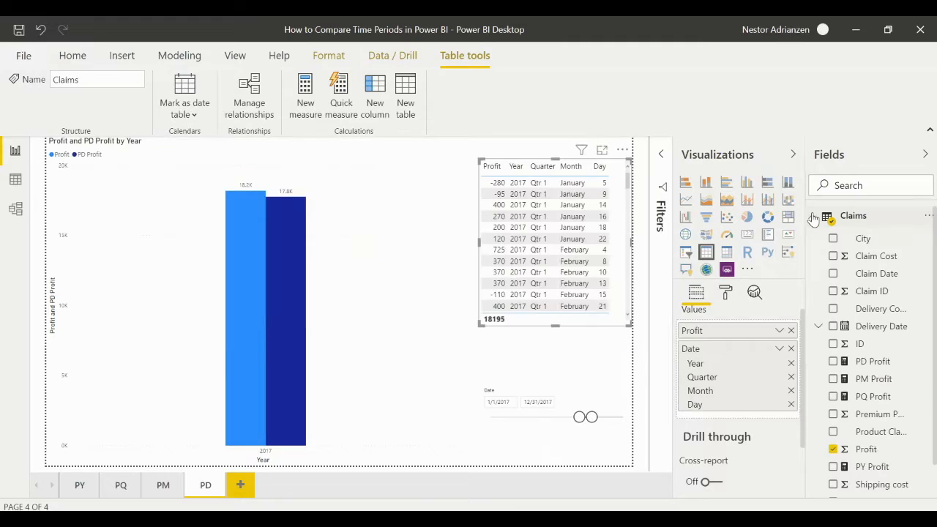
left_click(833, 362)
left_click_drag(746, 335, 746, 416)
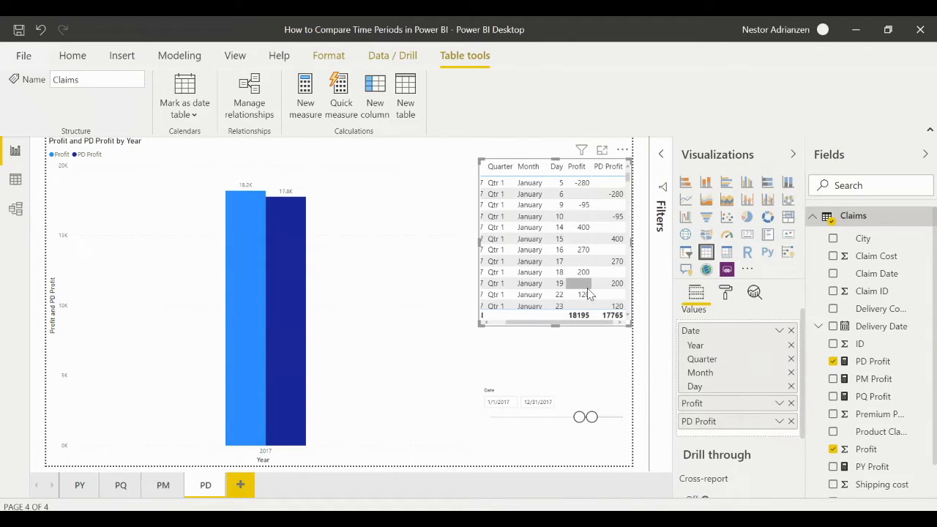
Step: Turn on drill-down for the column chart and take it down the date hierarchy from Year to Day level
left_click(370, 272)
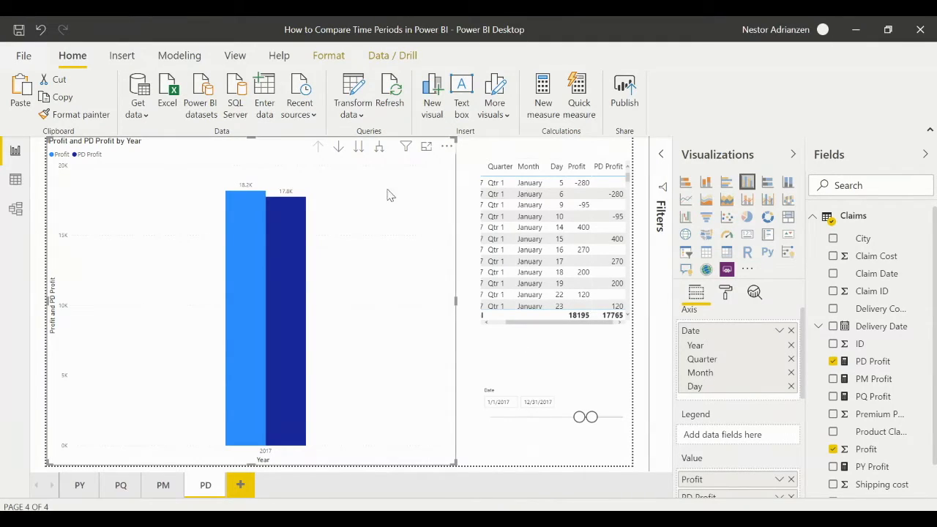
left_click(338, 150)
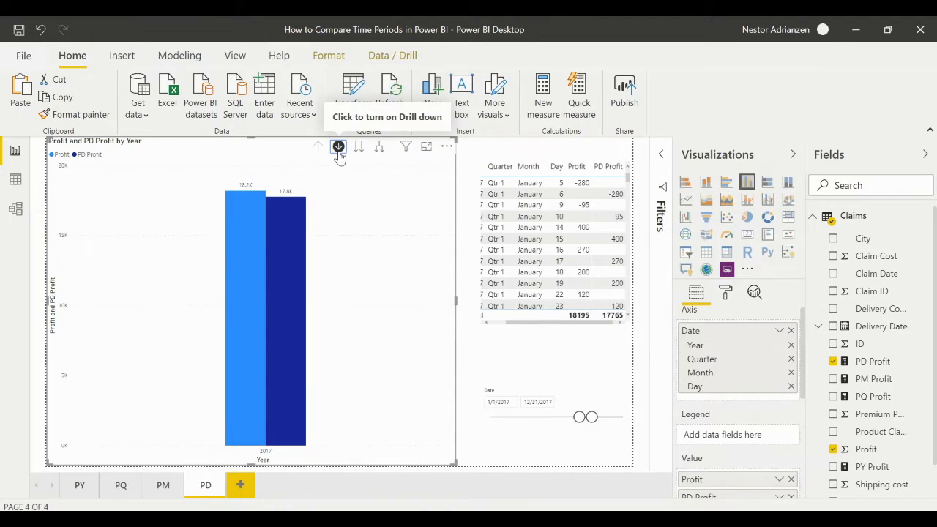
left_click(359, 147)
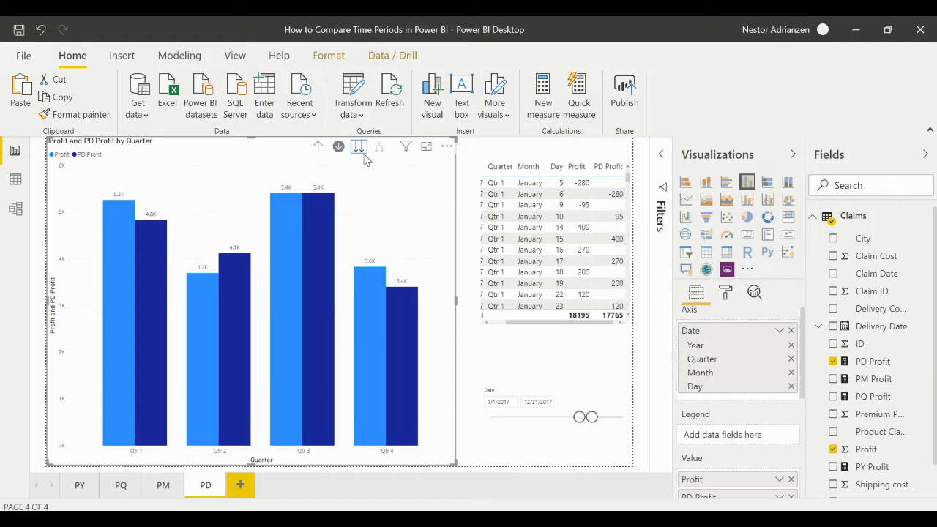
left_click(359, 147)
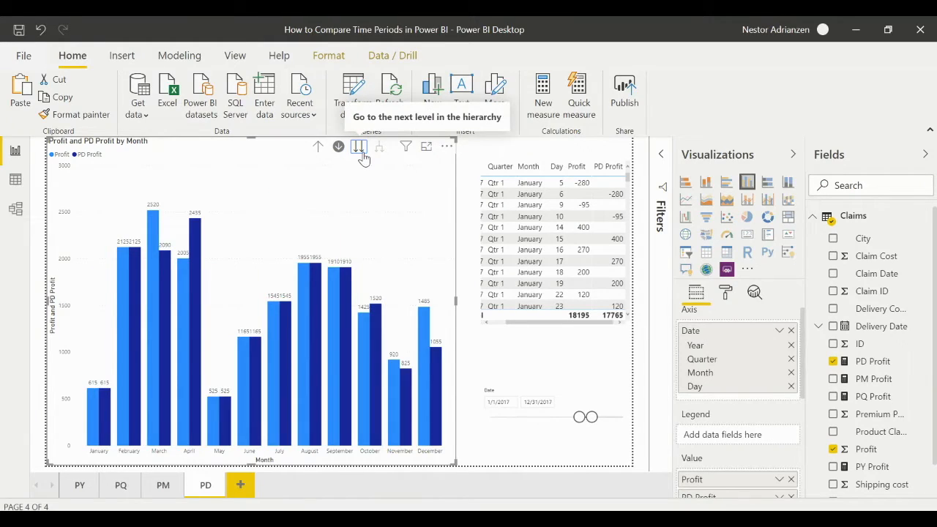
left_click(364, 155)
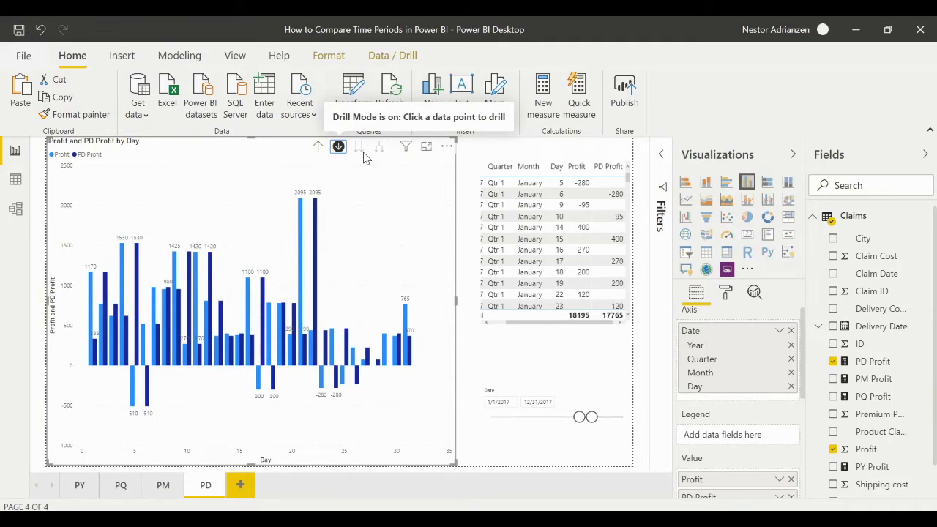
Step: Set the date slicer's range to end on 1/30/2018 and start on 1/15/2018
left_click(575, 398)
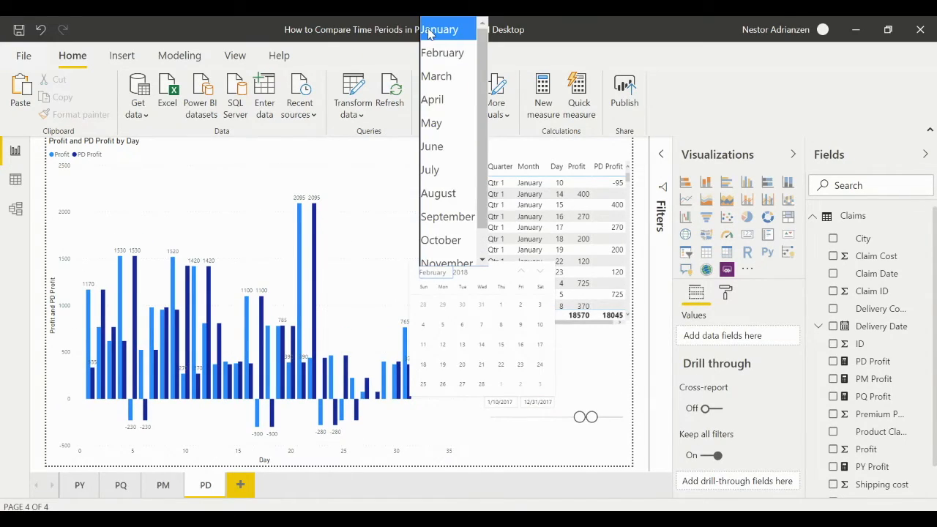
left_click(432, 31)
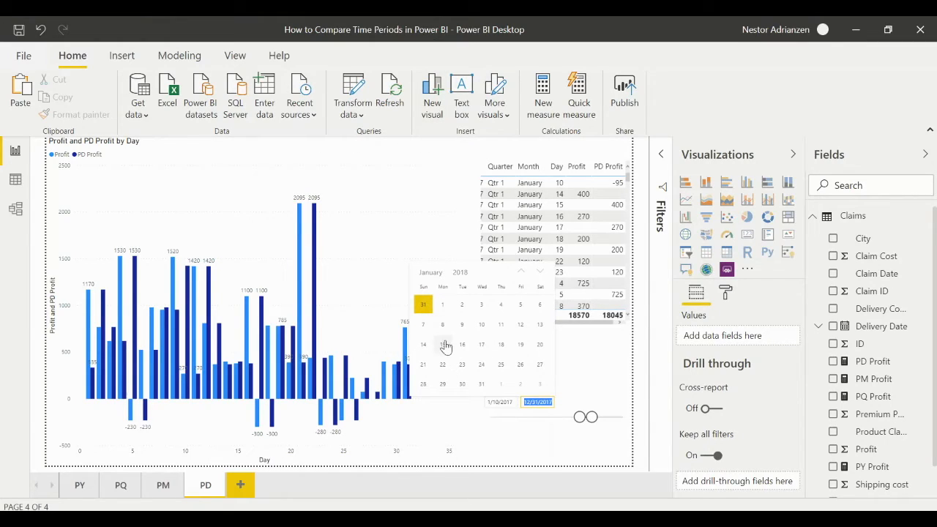
left_click(466, 386)
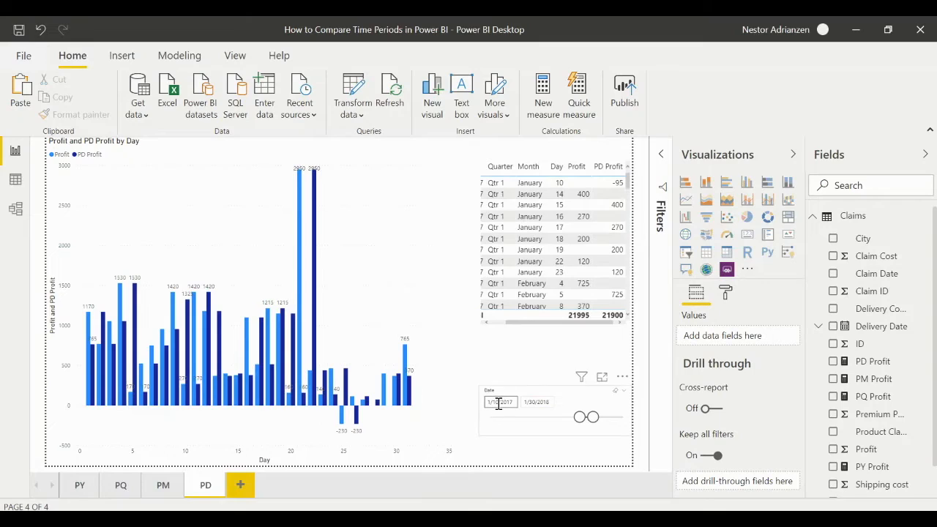
left_click(499, 403)
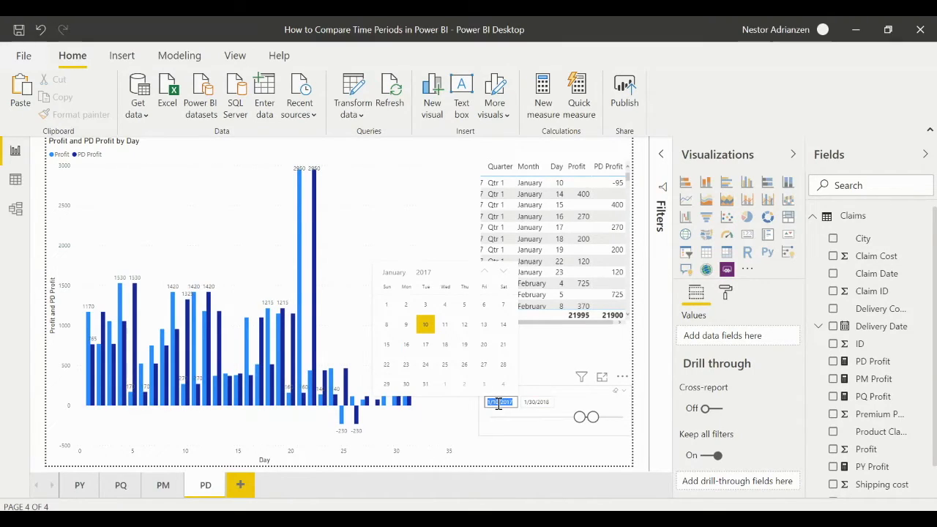
left_click(424, 273)
scroll(428, 257, "down", 1)
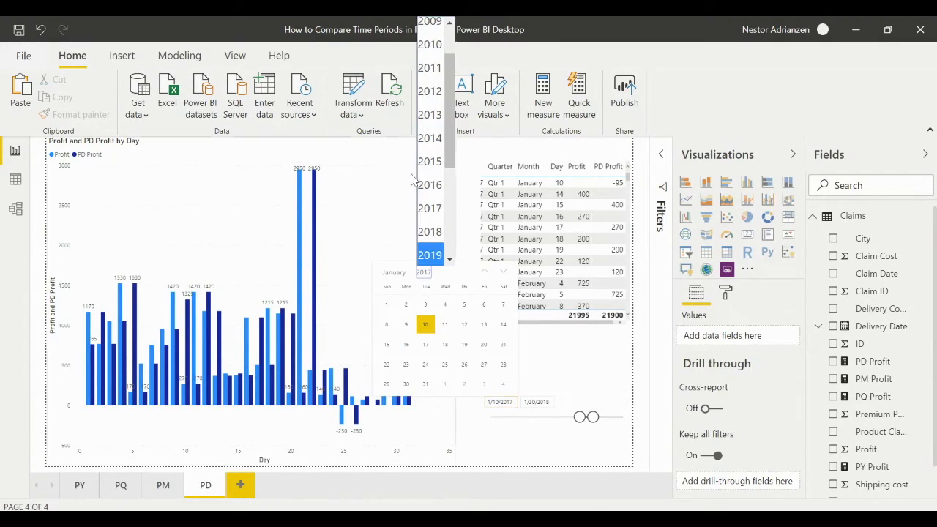
left_click(431, 233)
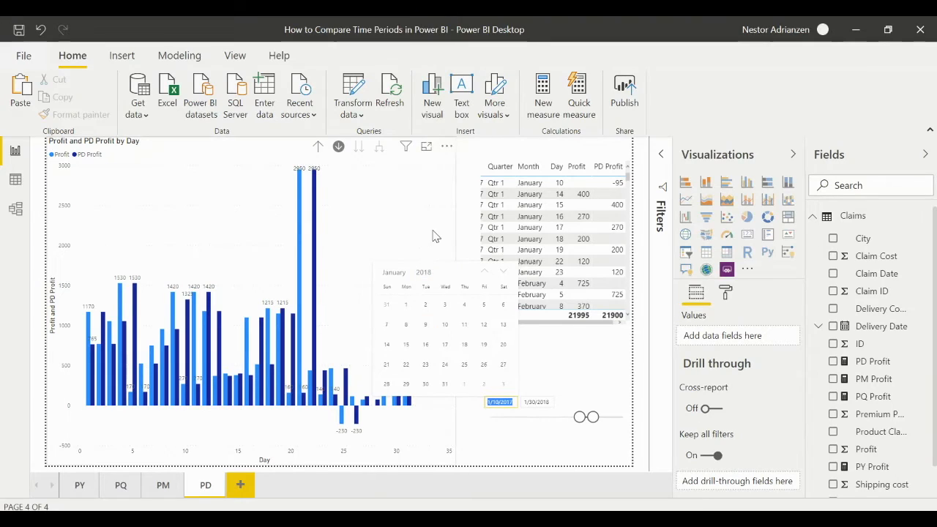
left_click(407, 344)
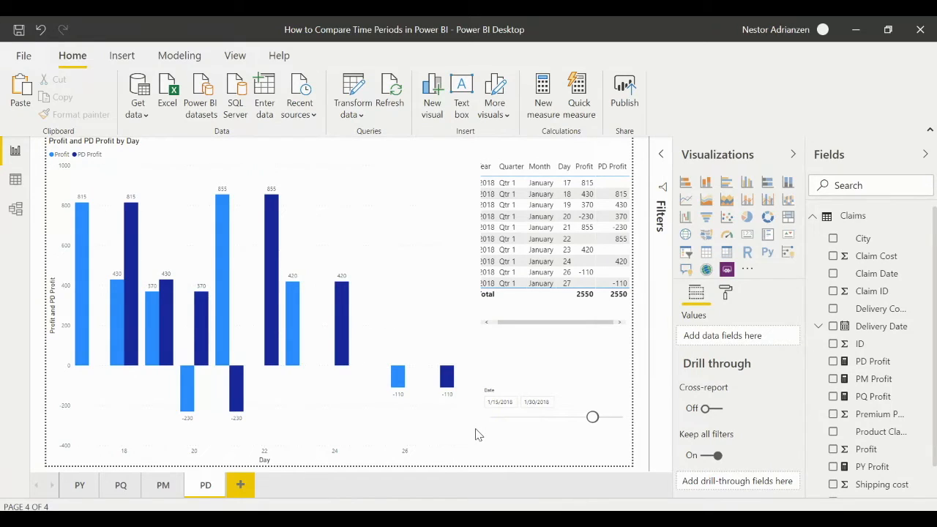
Step: Narrow the column chart and widen the table visual into the freed space so that all its columns from Year to PD Profit fit
left_click(451, 151)
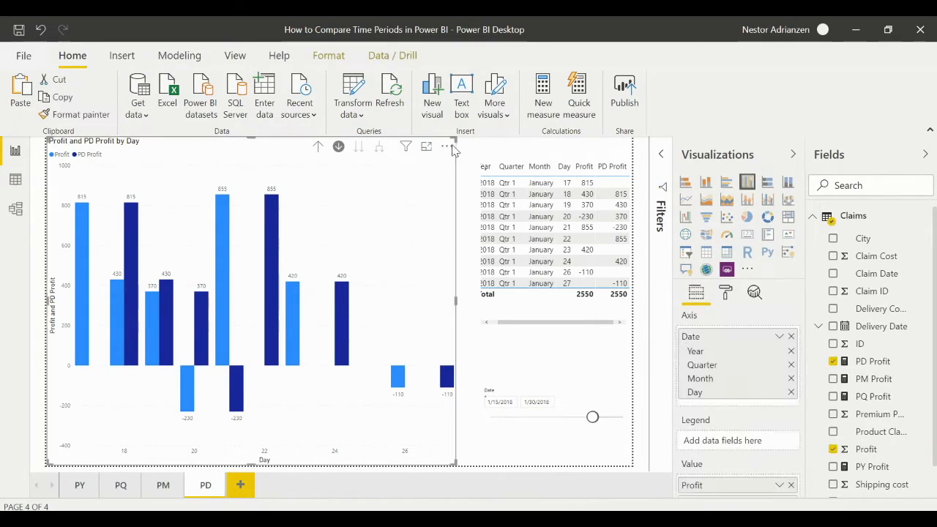
left_click_drag(455, 147, 403, 147)
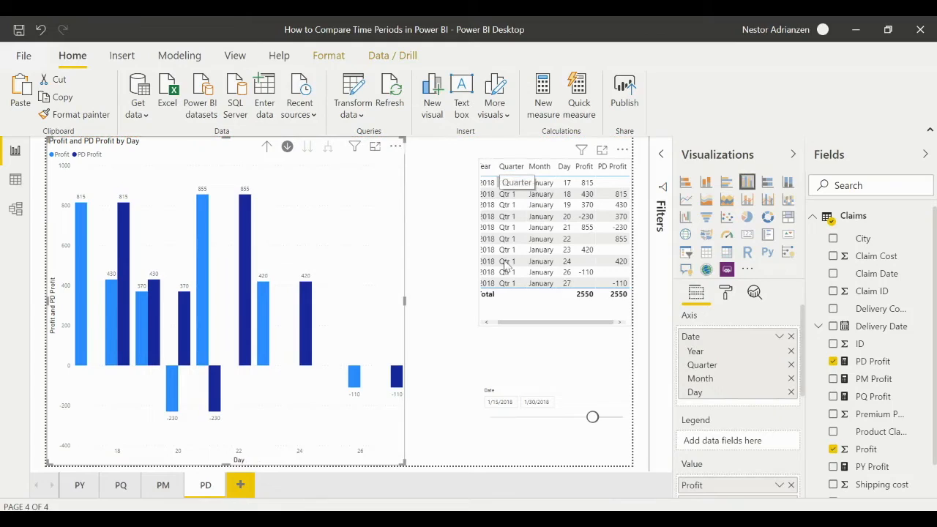
left_click(507, 317)
left_click_drag(483, 323, 437, 326)
left_click(422, 319)
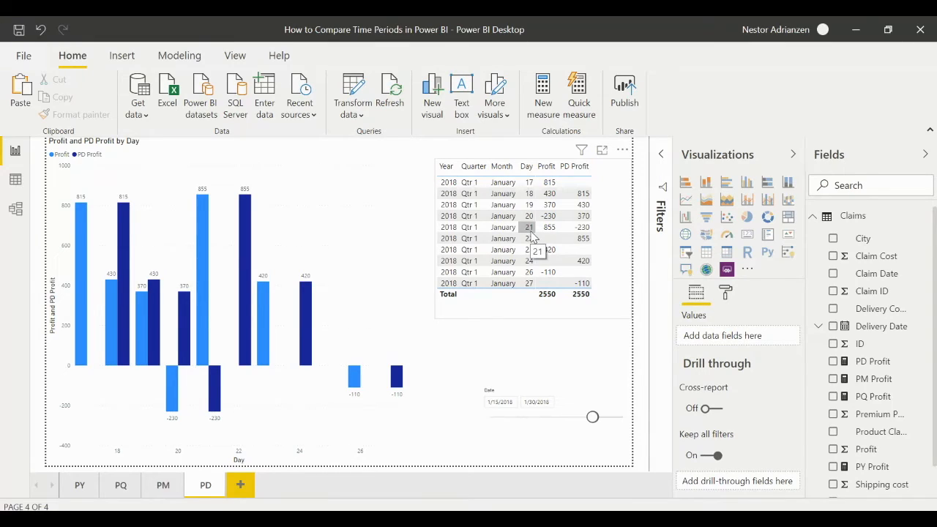
Step: Compare the Profit and PD Profit bars of consecutive days in the column chart with the daily rows of the table
left_click(194, 355)
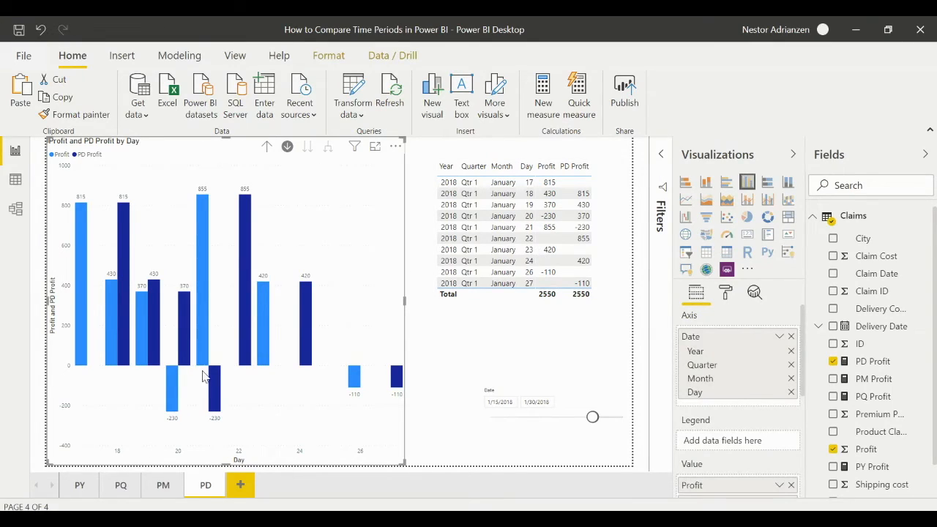
mouse_move(306, 293)
mouse_move(203, 298)
mouse_move(217, 405)
mouse_move(115, 344)
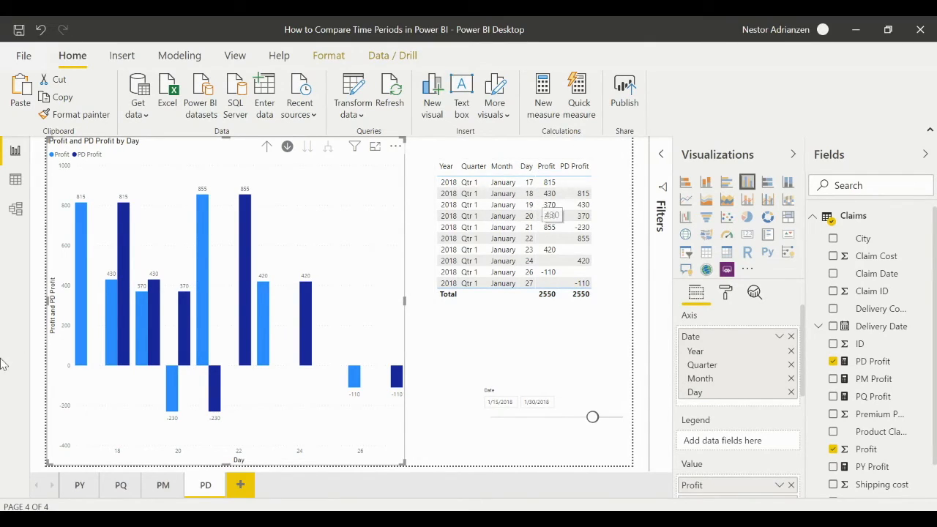
mouse_move(111, 305)
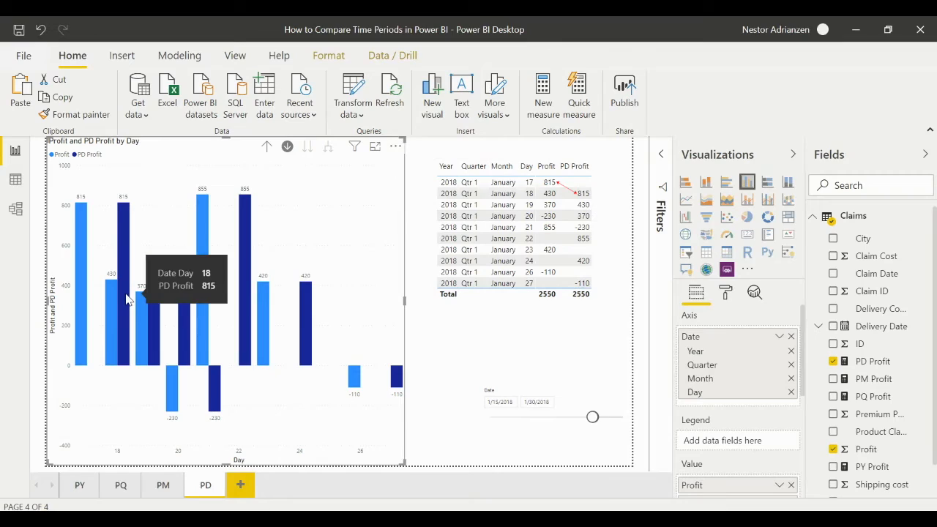
mouse_move(83, 208)
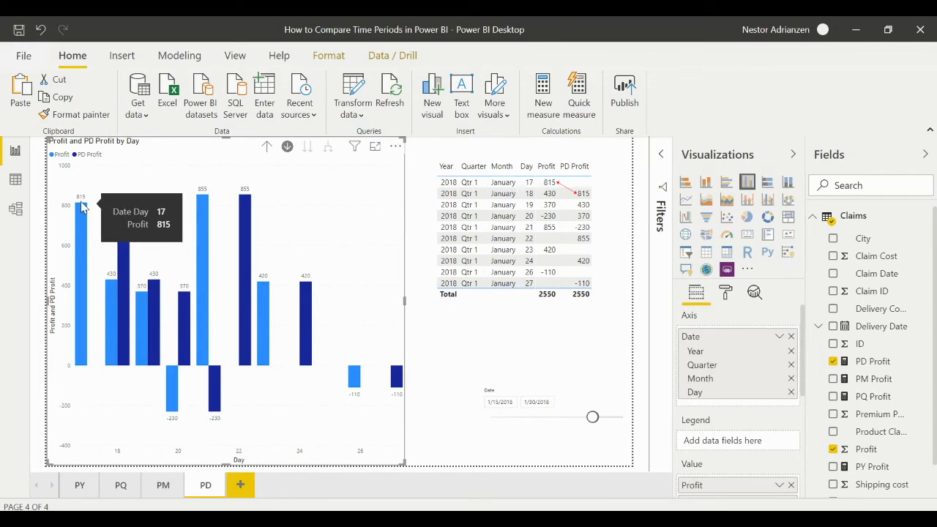